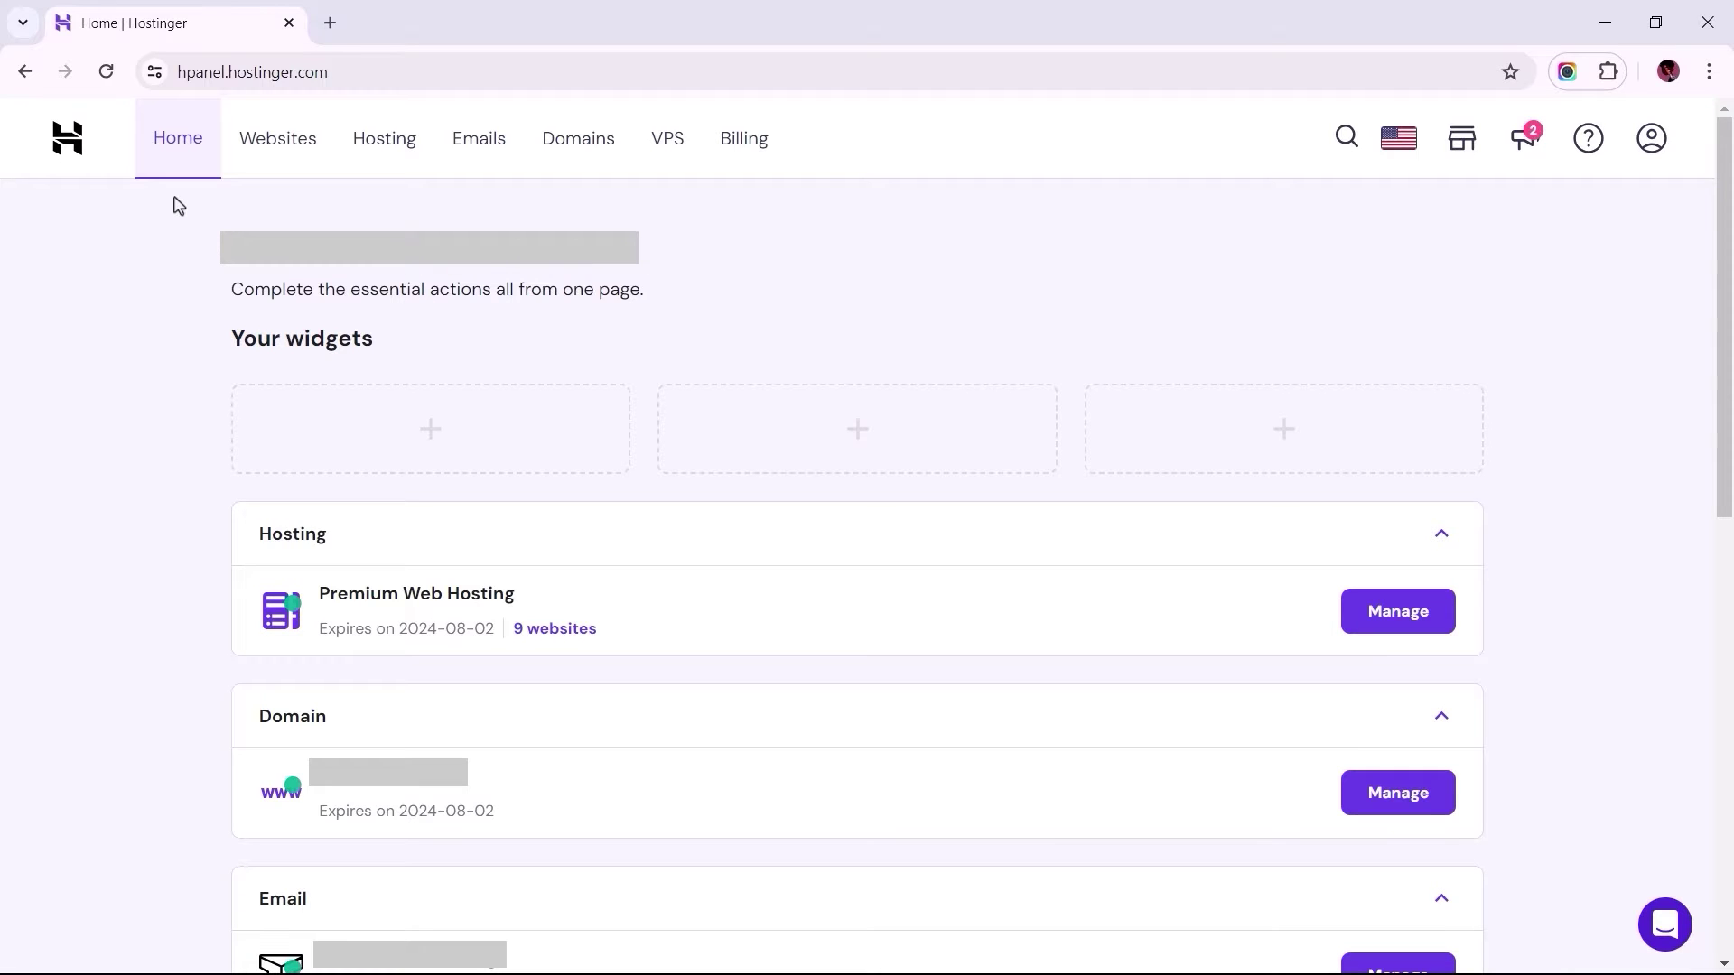
Step: In hPanel Emails, manage newtraktech.com and show its Configure Desktop App IMAP/SMTP settings
click(481, 167)
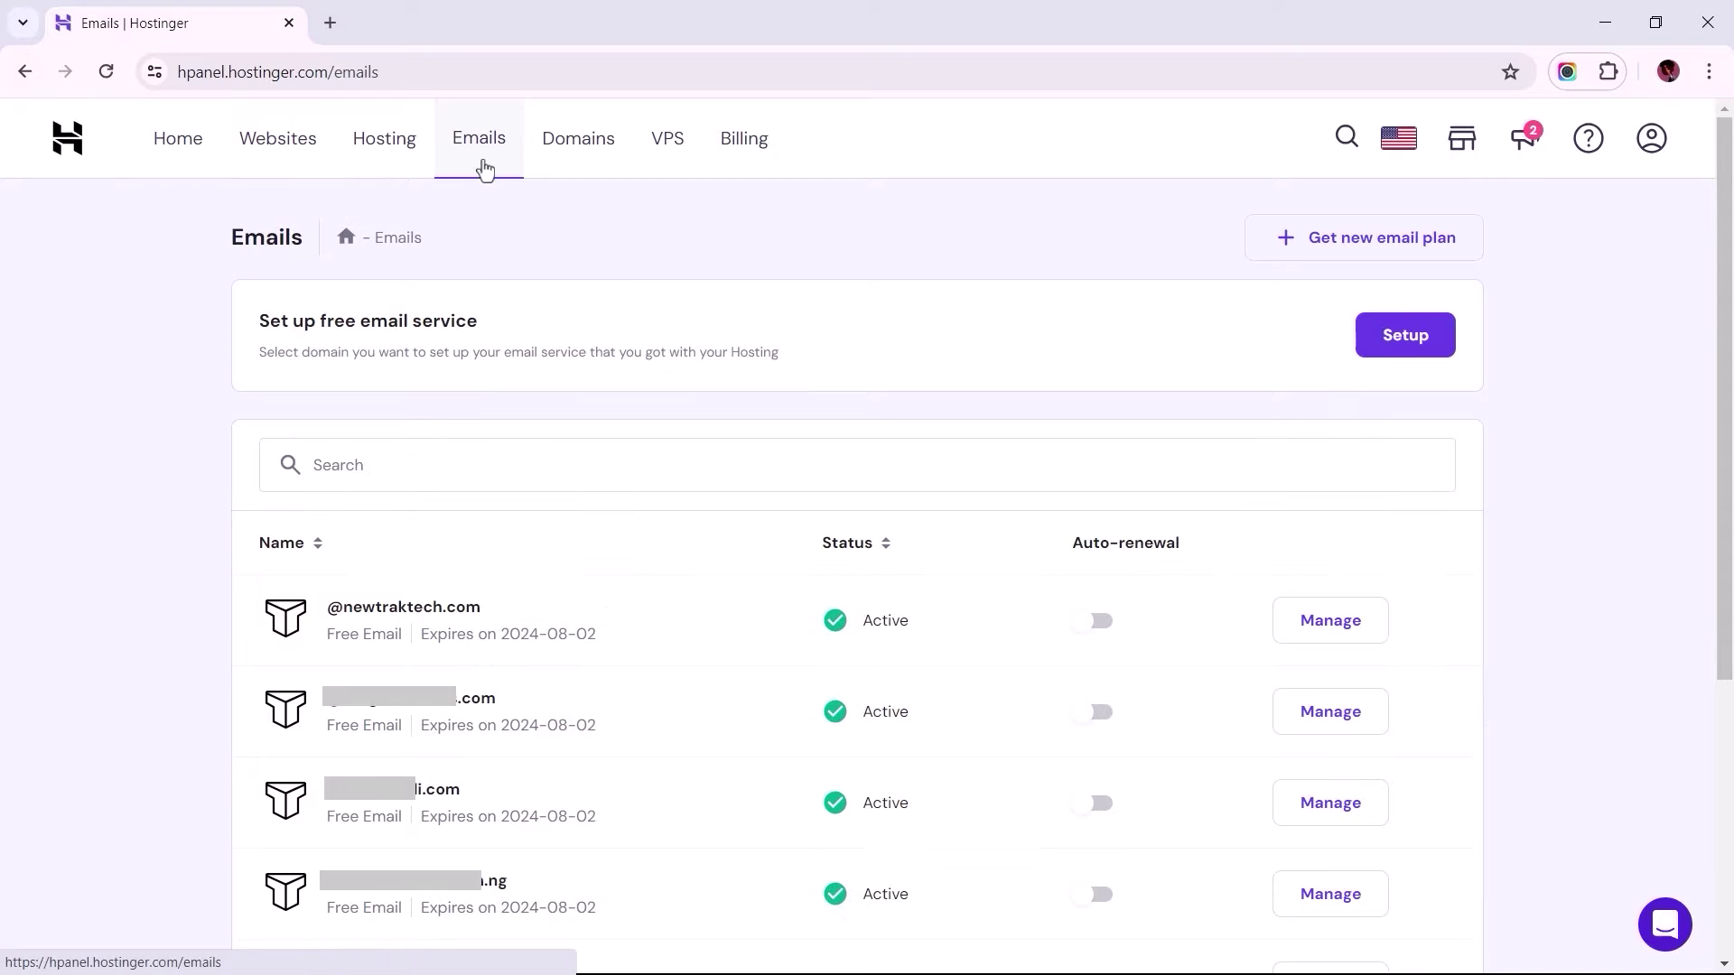
click(1330, 621)
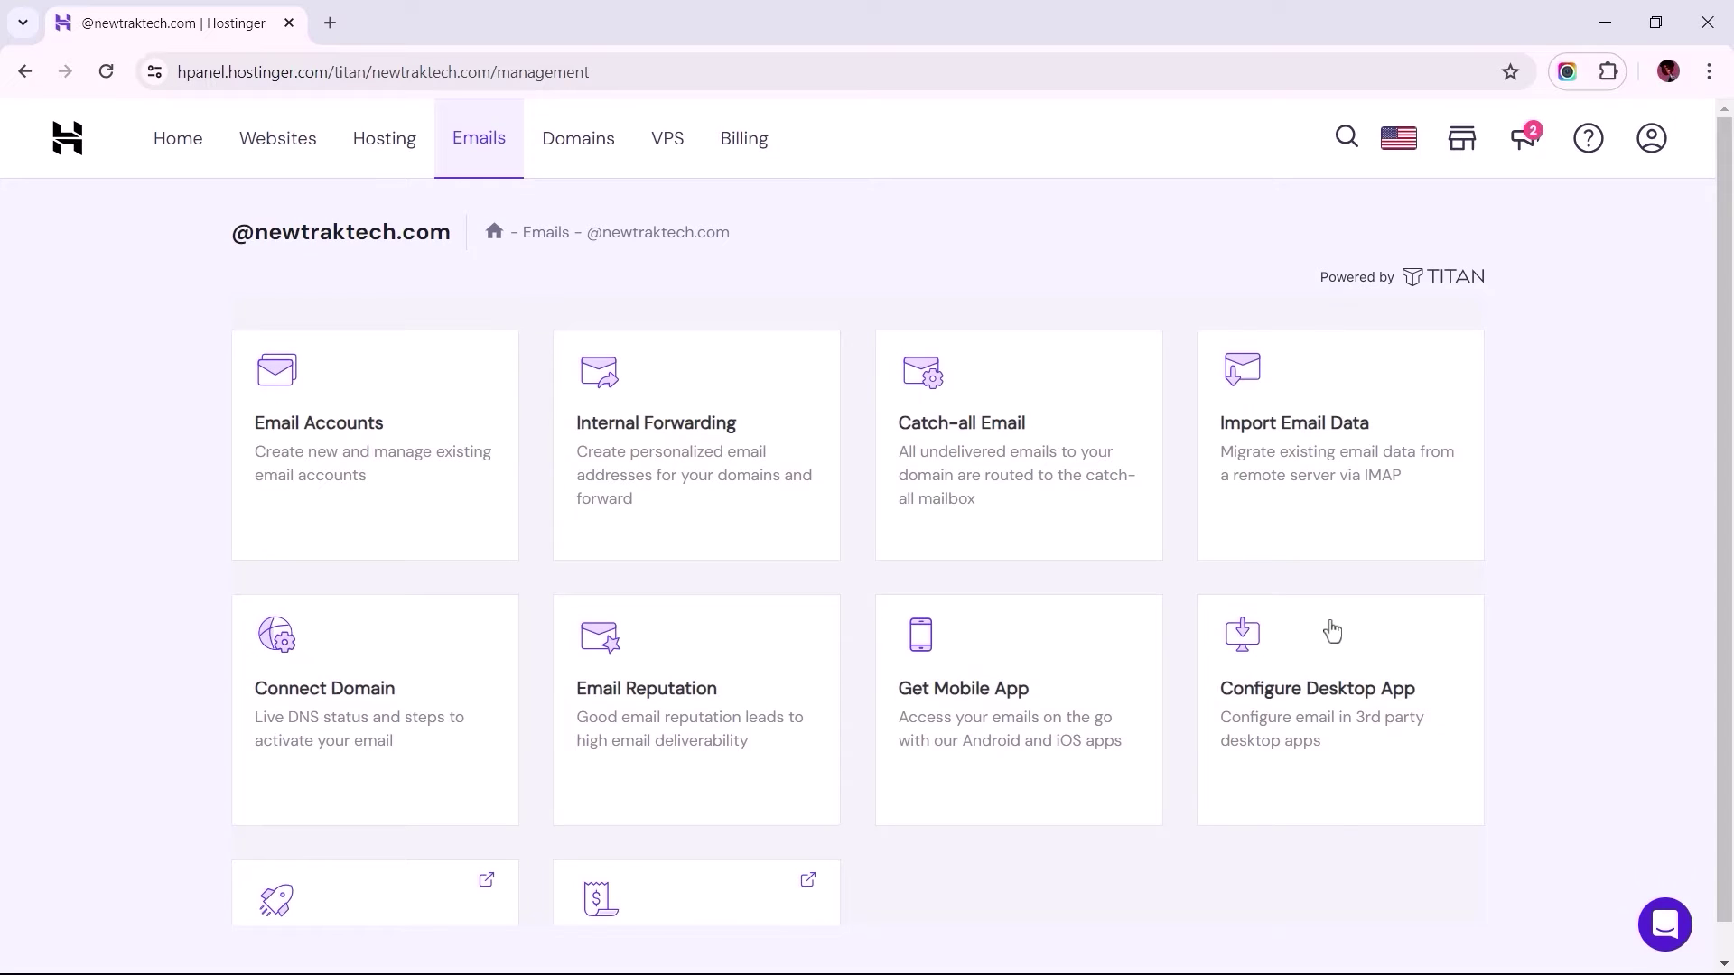
click(1301, 709)
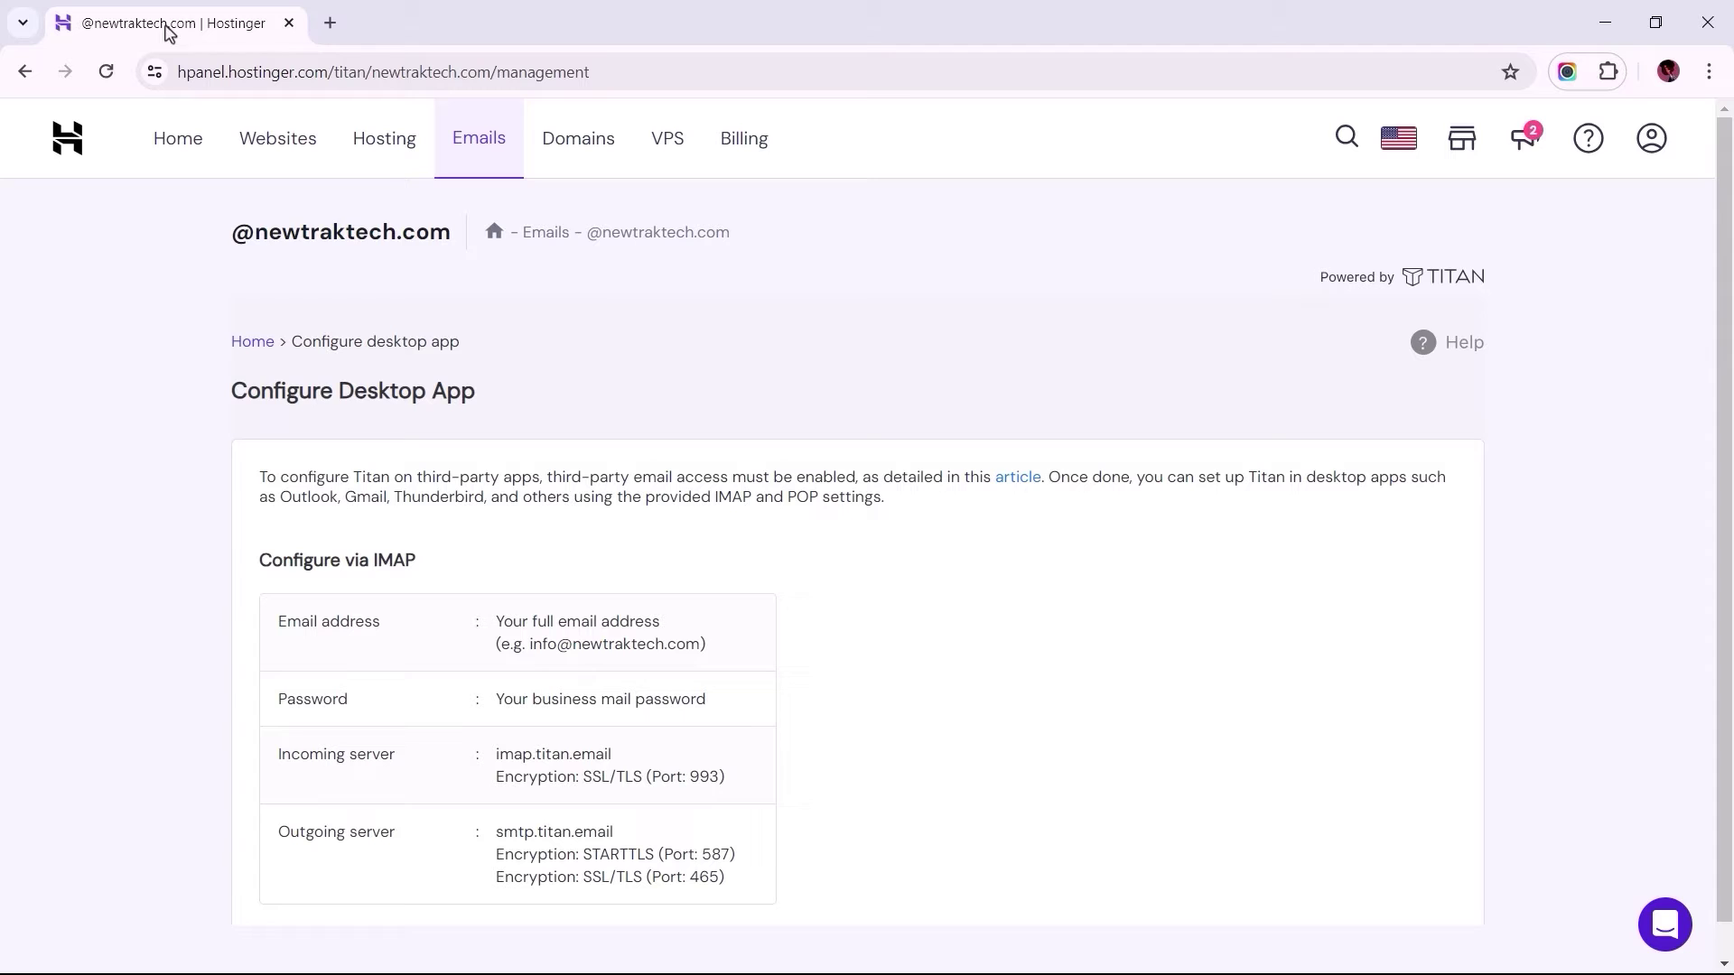
right_click(167, 31)
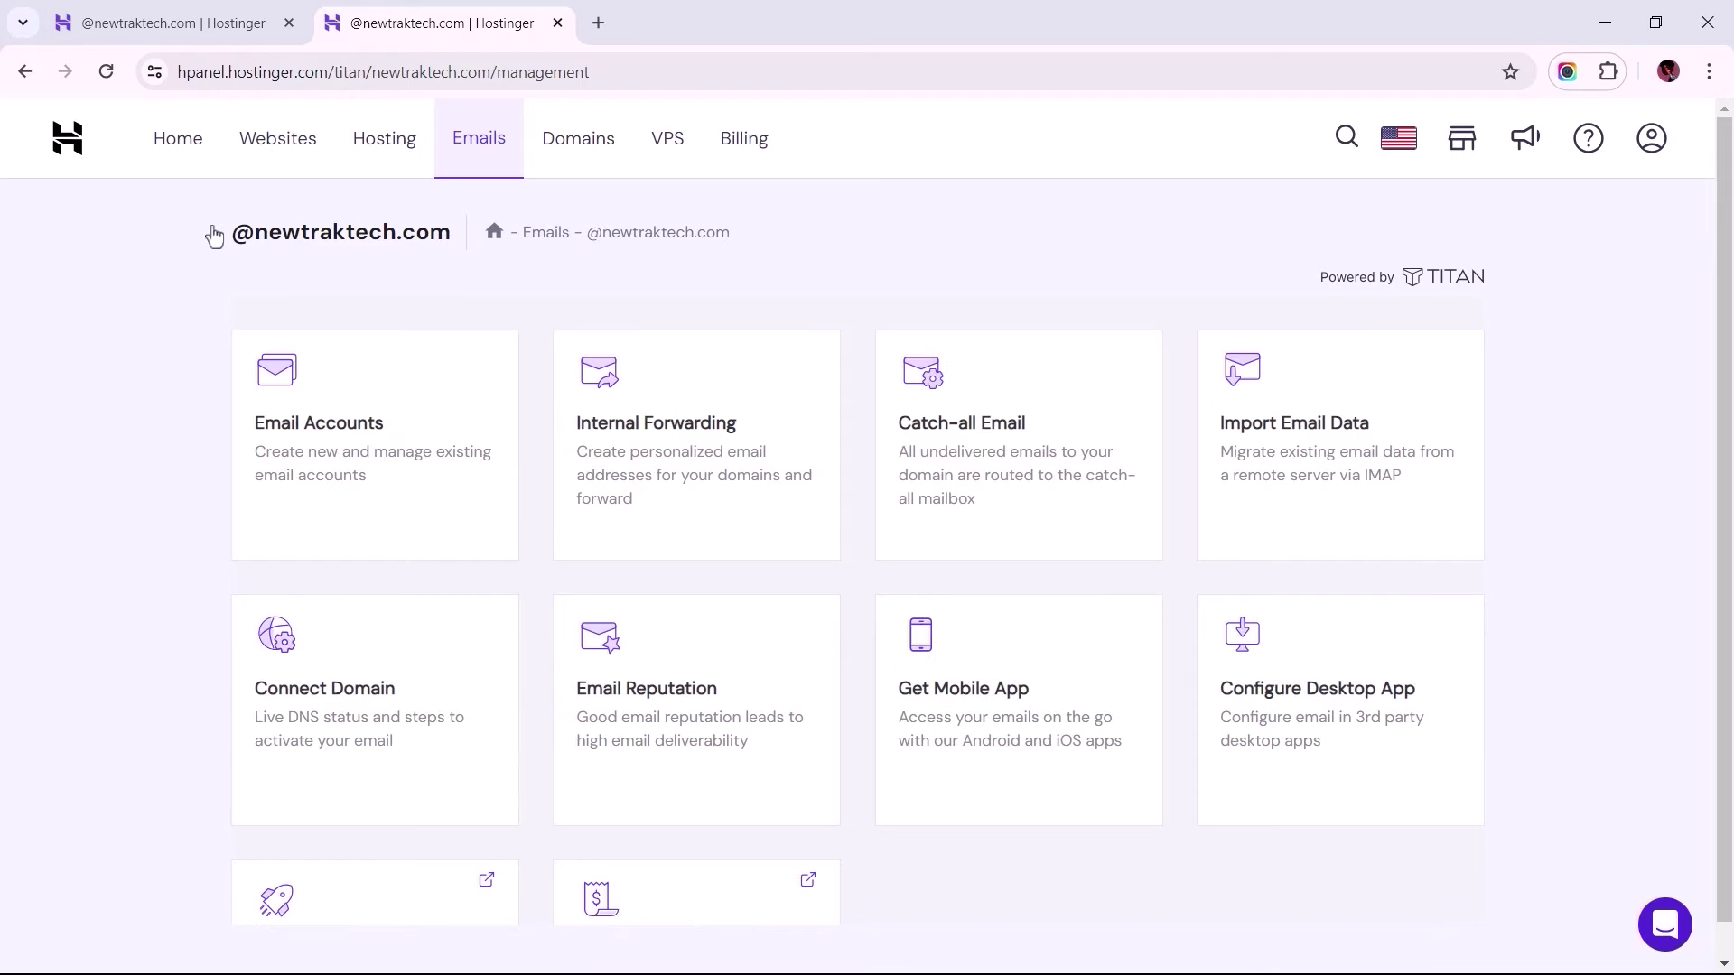
Step: From Email Accounts, access webmail and log in to the business mailbox with its password
click(319, 442)
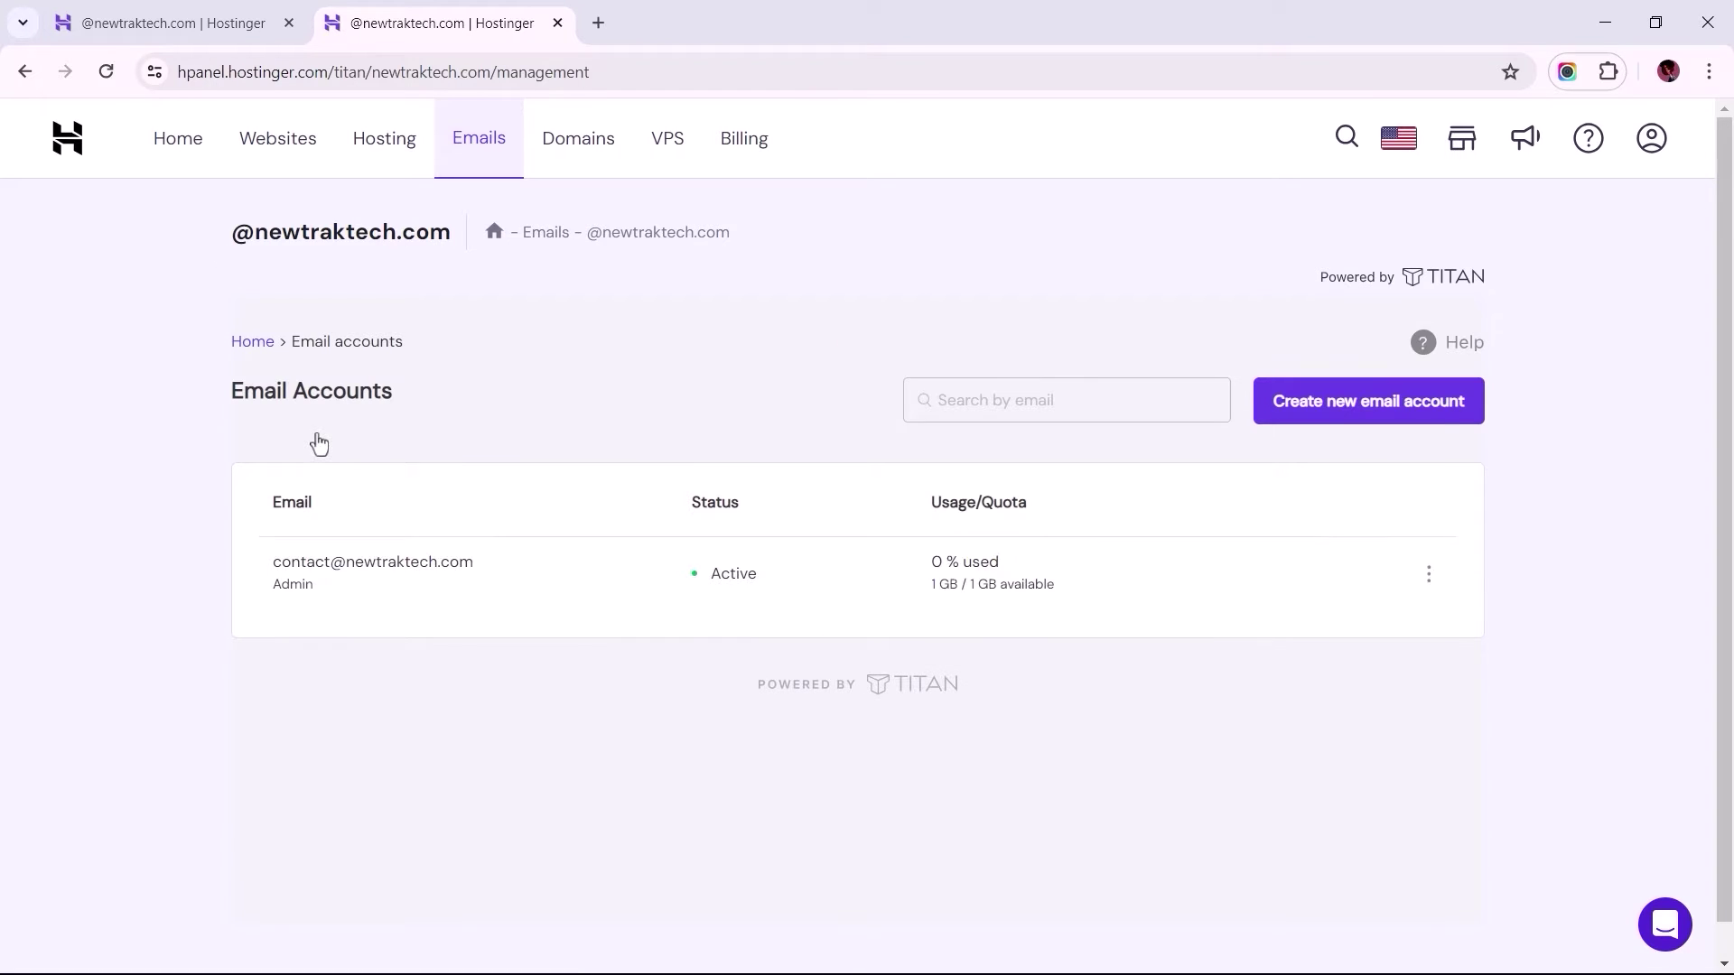
click(1431, 583)
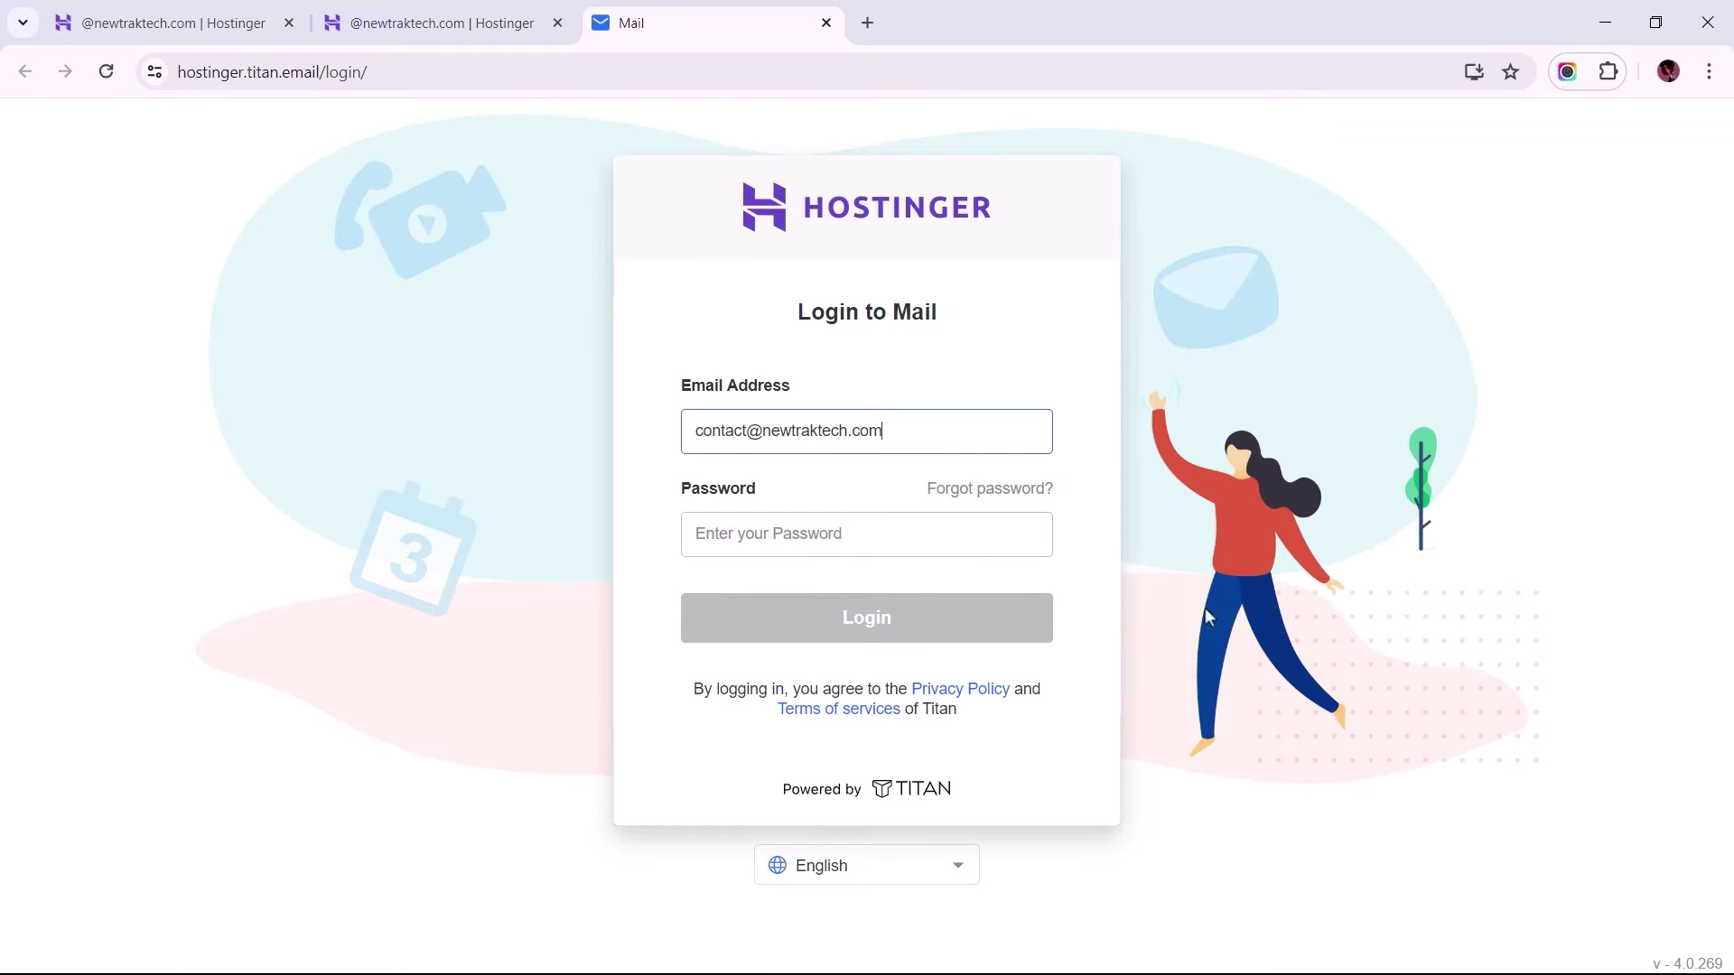
click(1024, 547)
text(••••••••••••••••••)
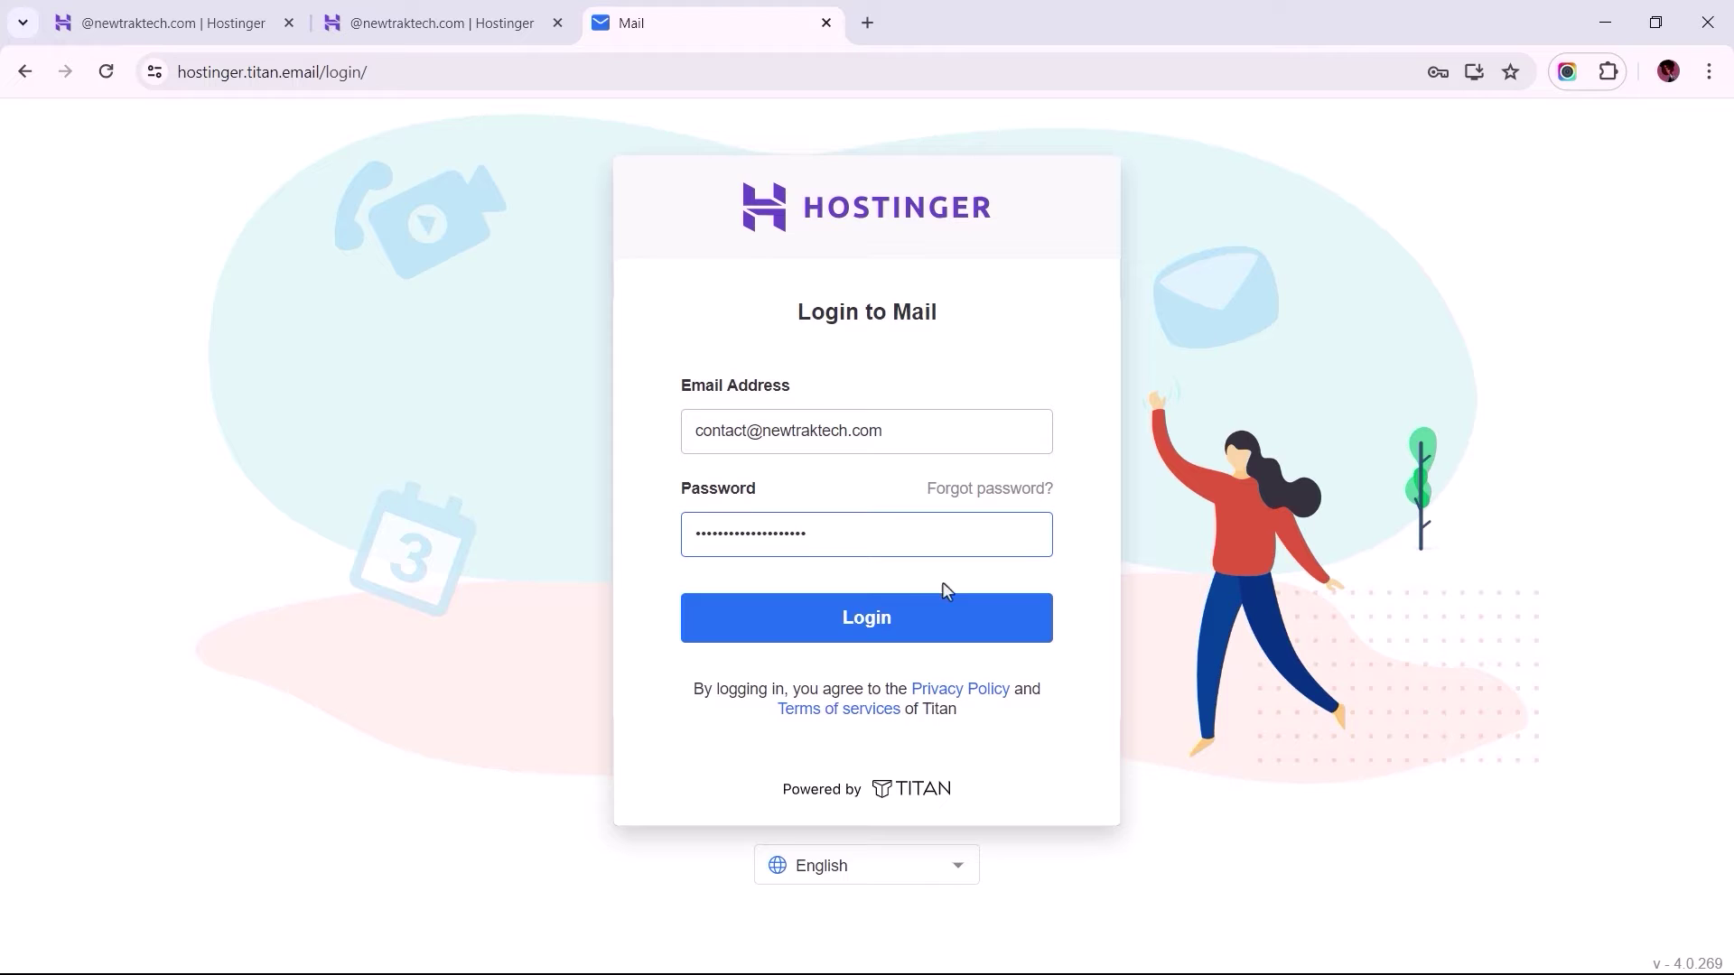
click(858, 629)
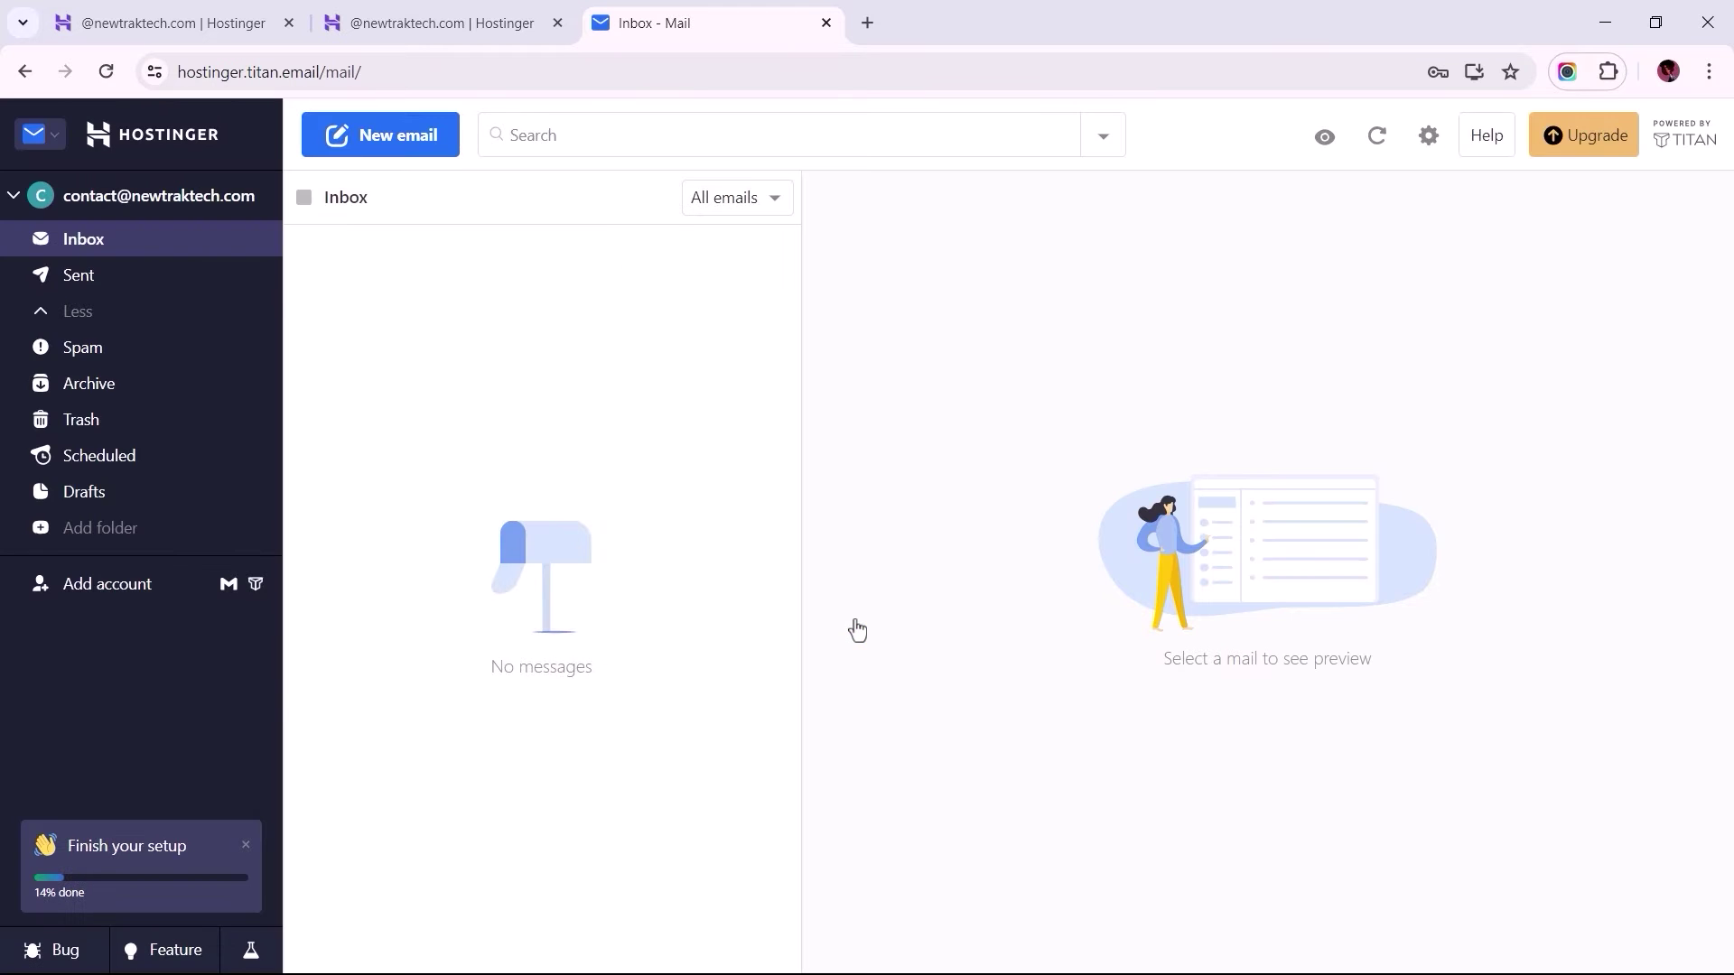
Step: Back in hPanel, open the business mailbox's Reset Password page
click(425, 25)
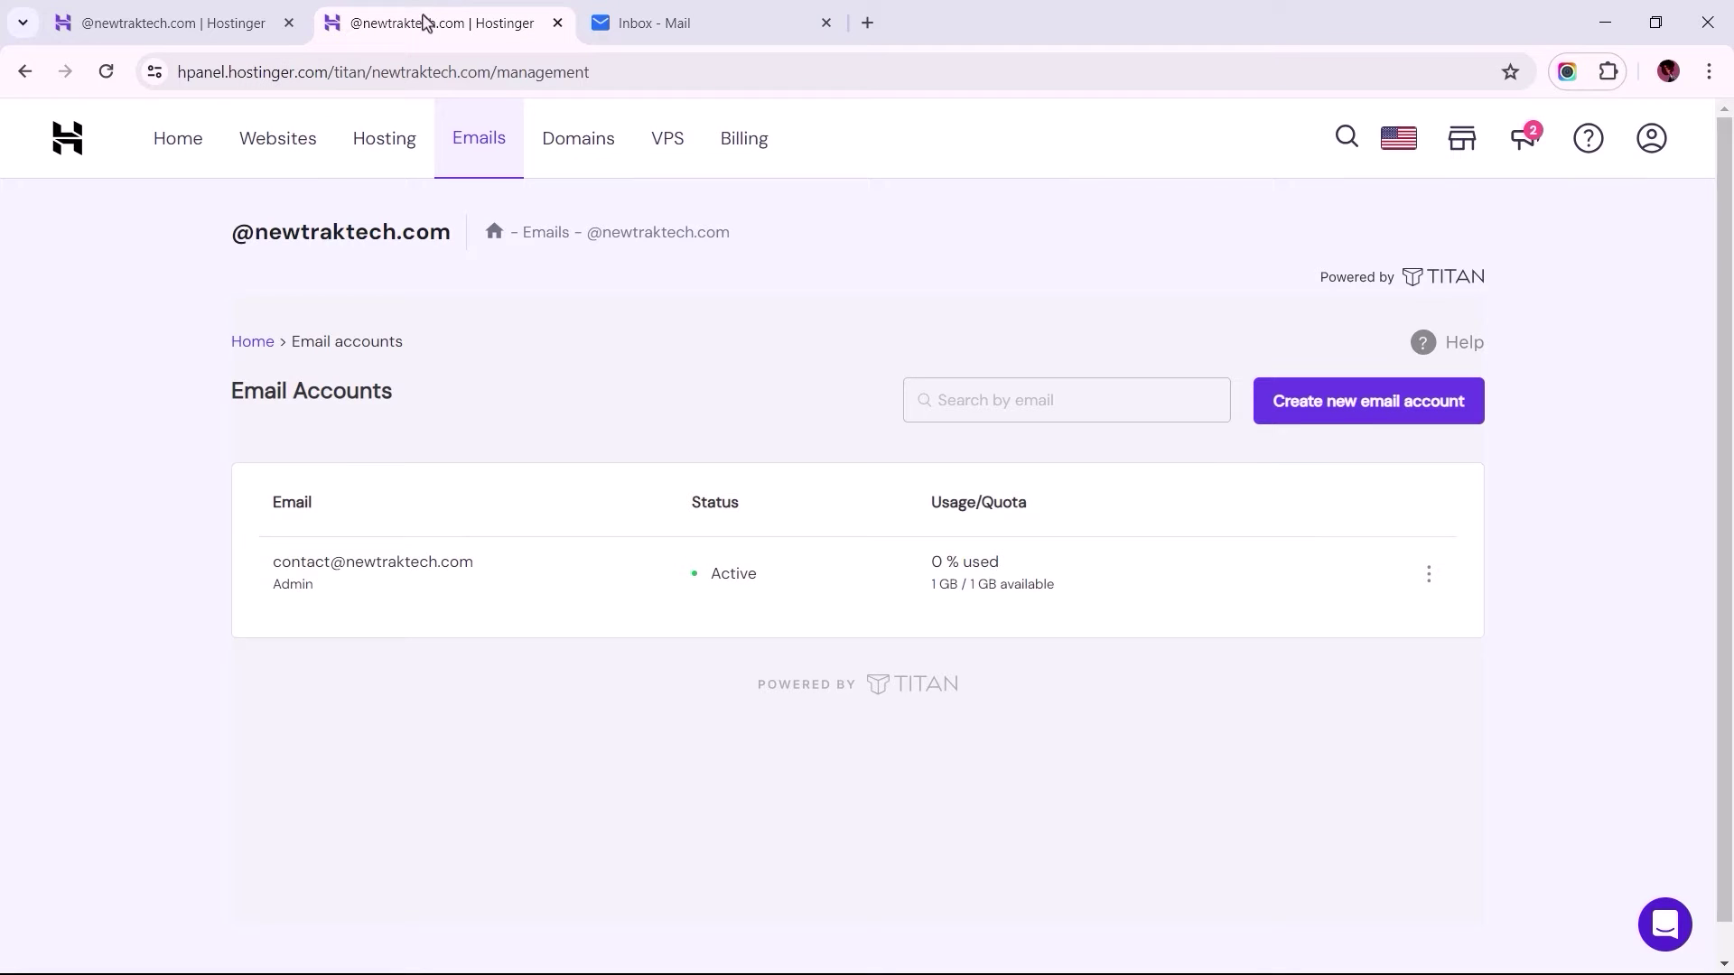
click(1429, 578)
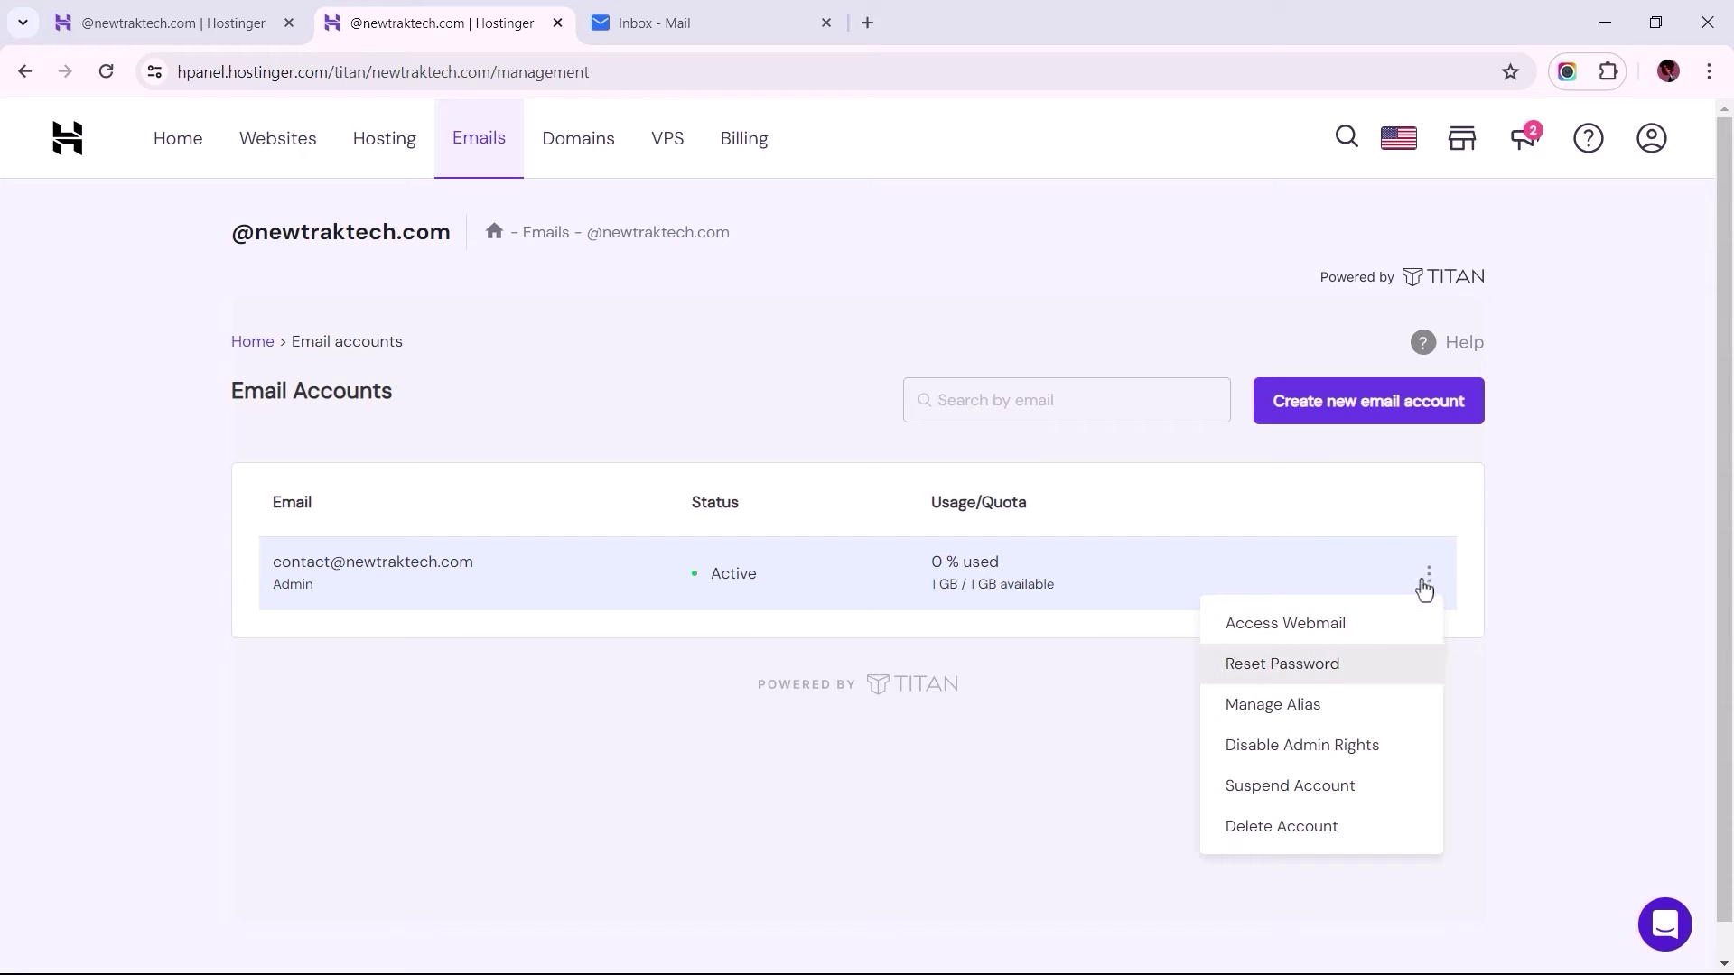
click(1280, 668)
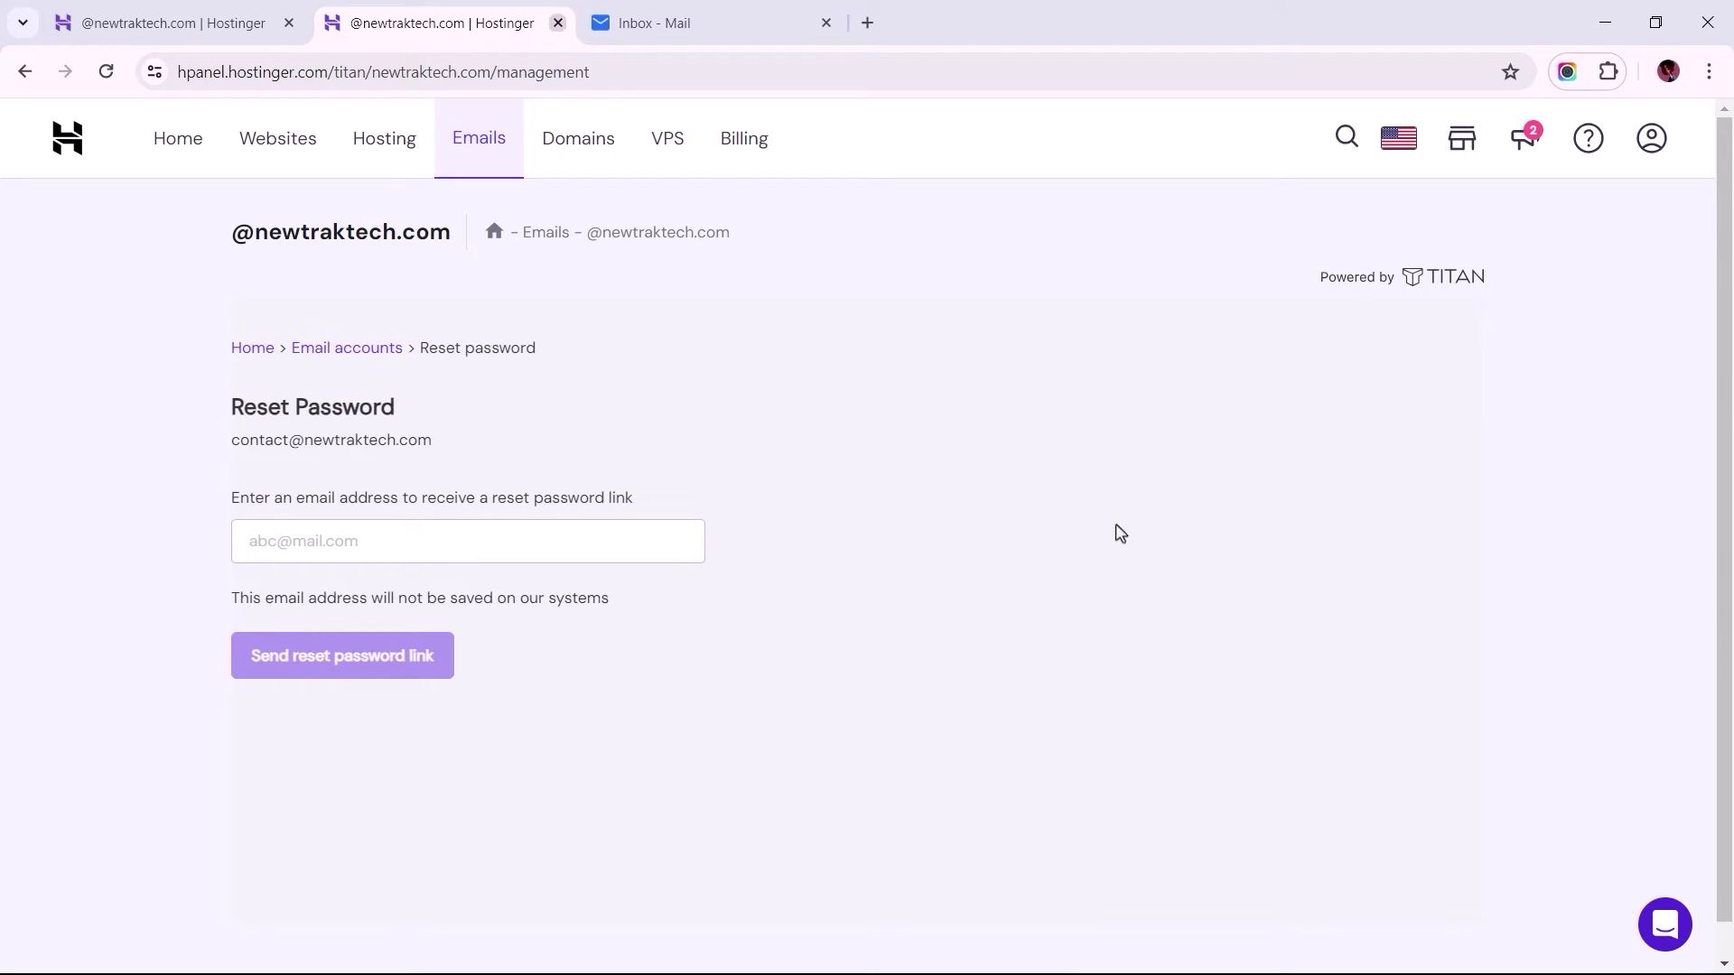
Step: Close the duplicate hPanel tab and pin the Titan Mail tab
click(557, 23)
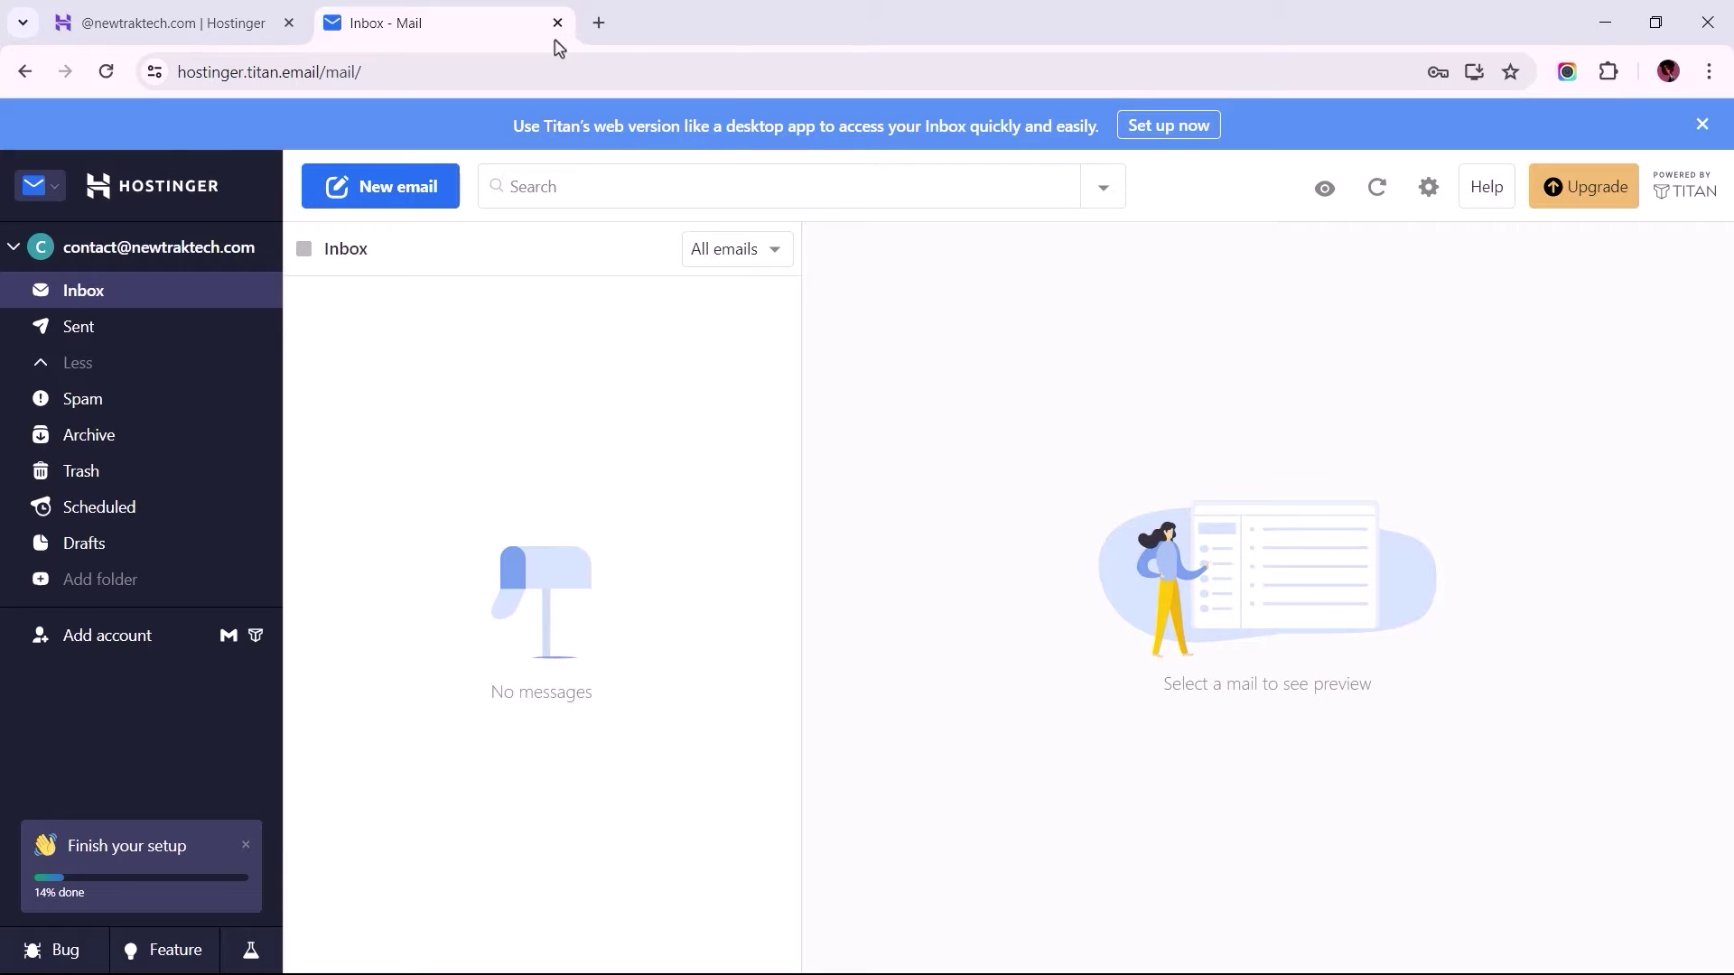
right_click(456, 32)
click(492, 262)
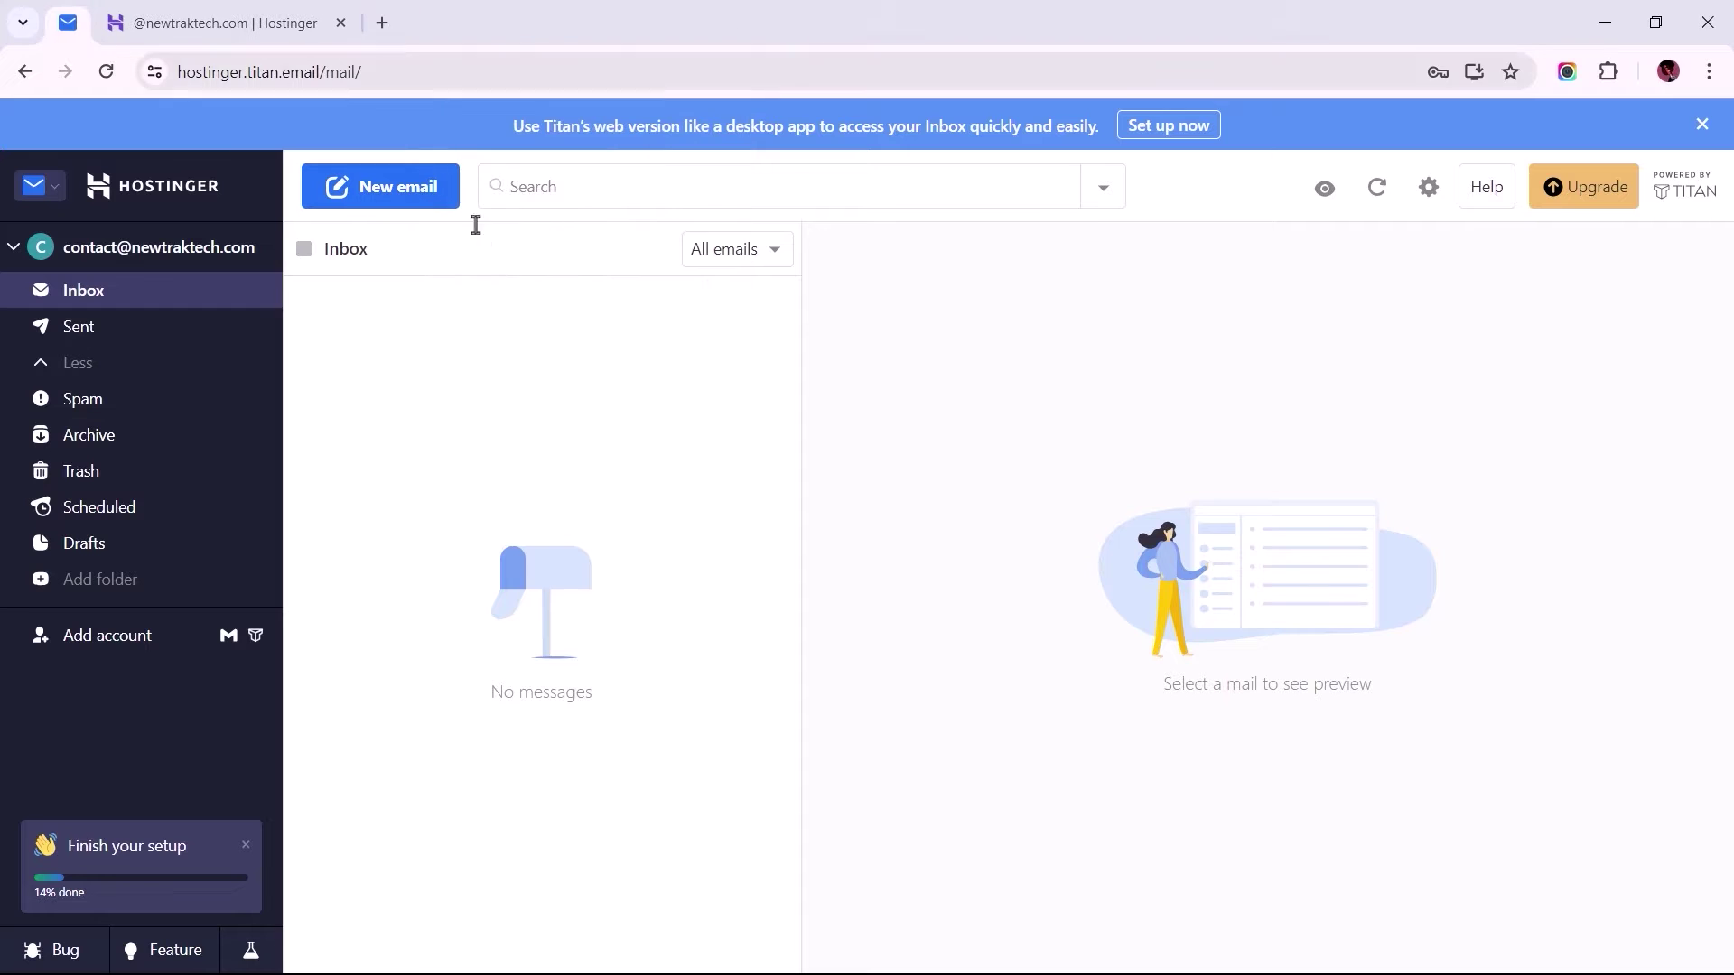
Step: In a new tab, open Gmail's full settings on Accounts and Import, showing Check mail from other accounts
click(382, 25)
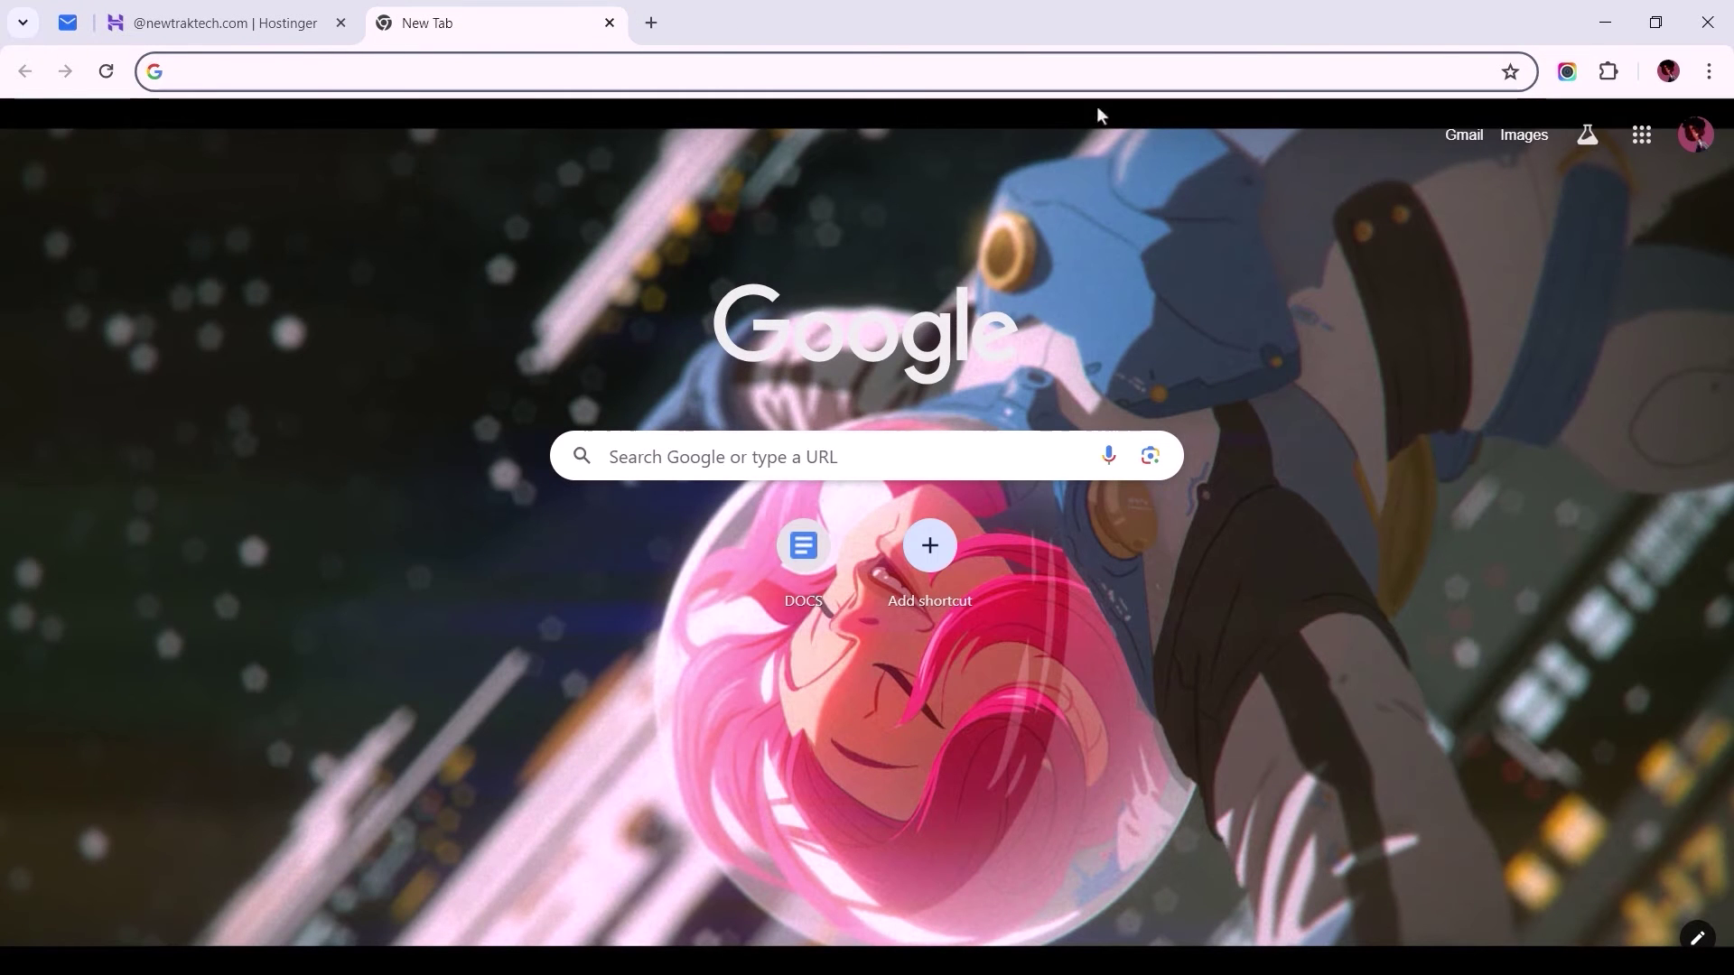
click(1463, 137)
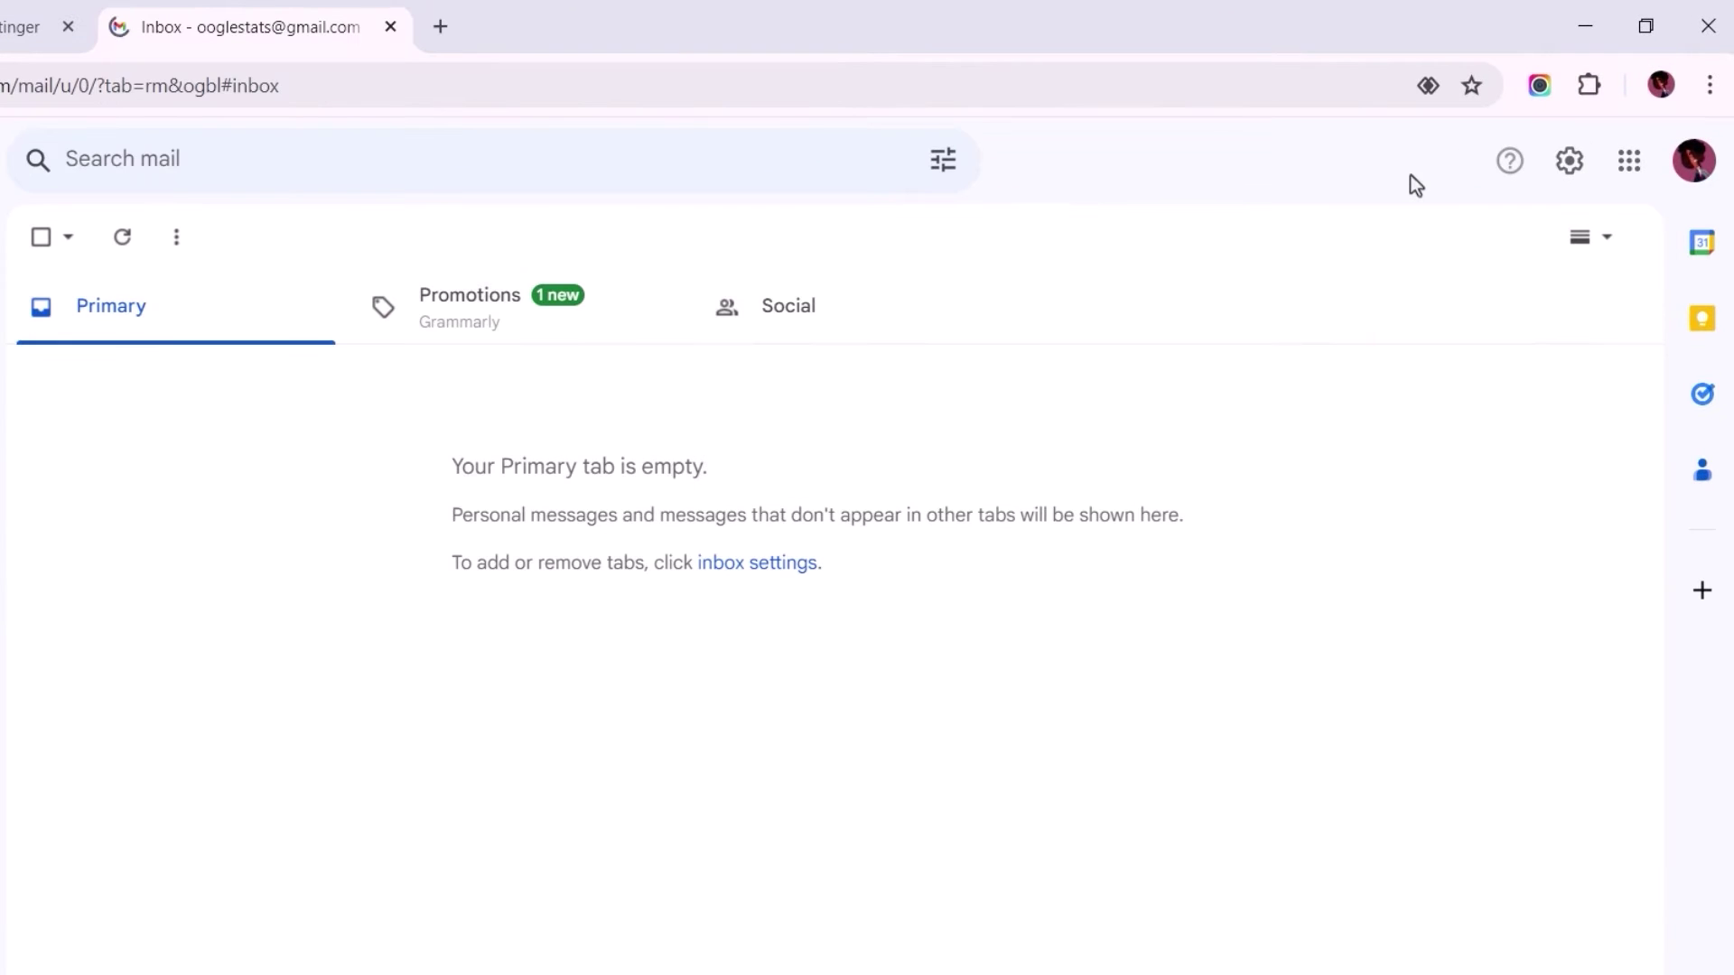
click(1569, 181)
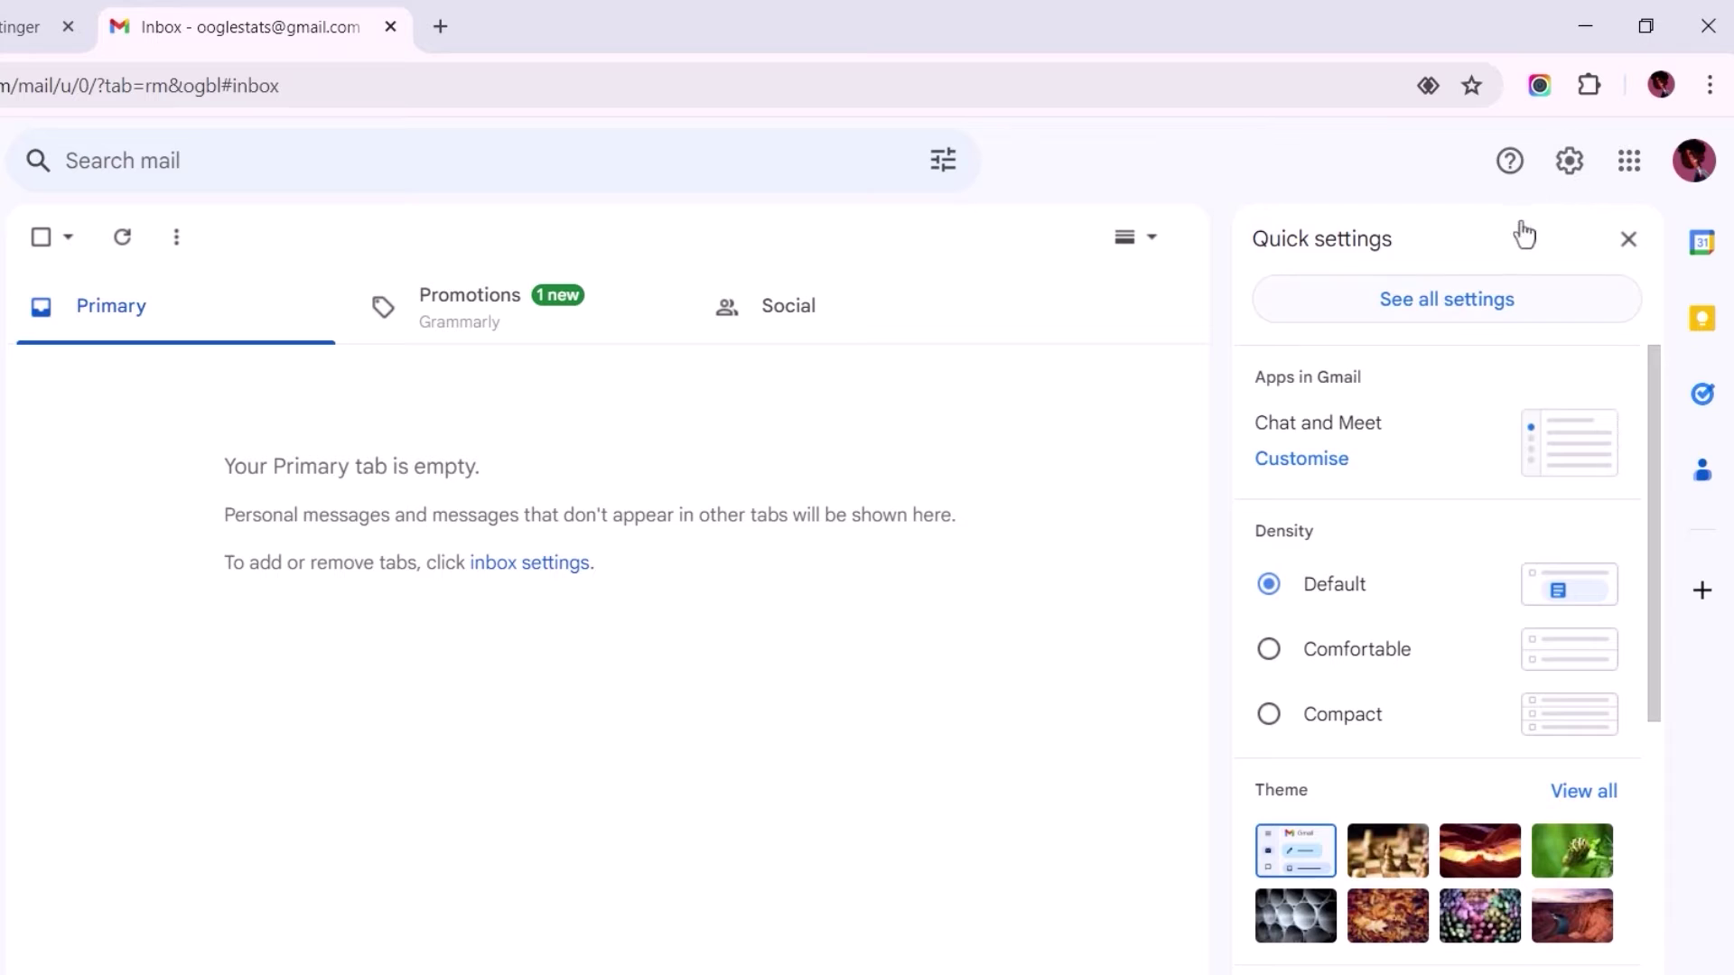
click(1434, 307)
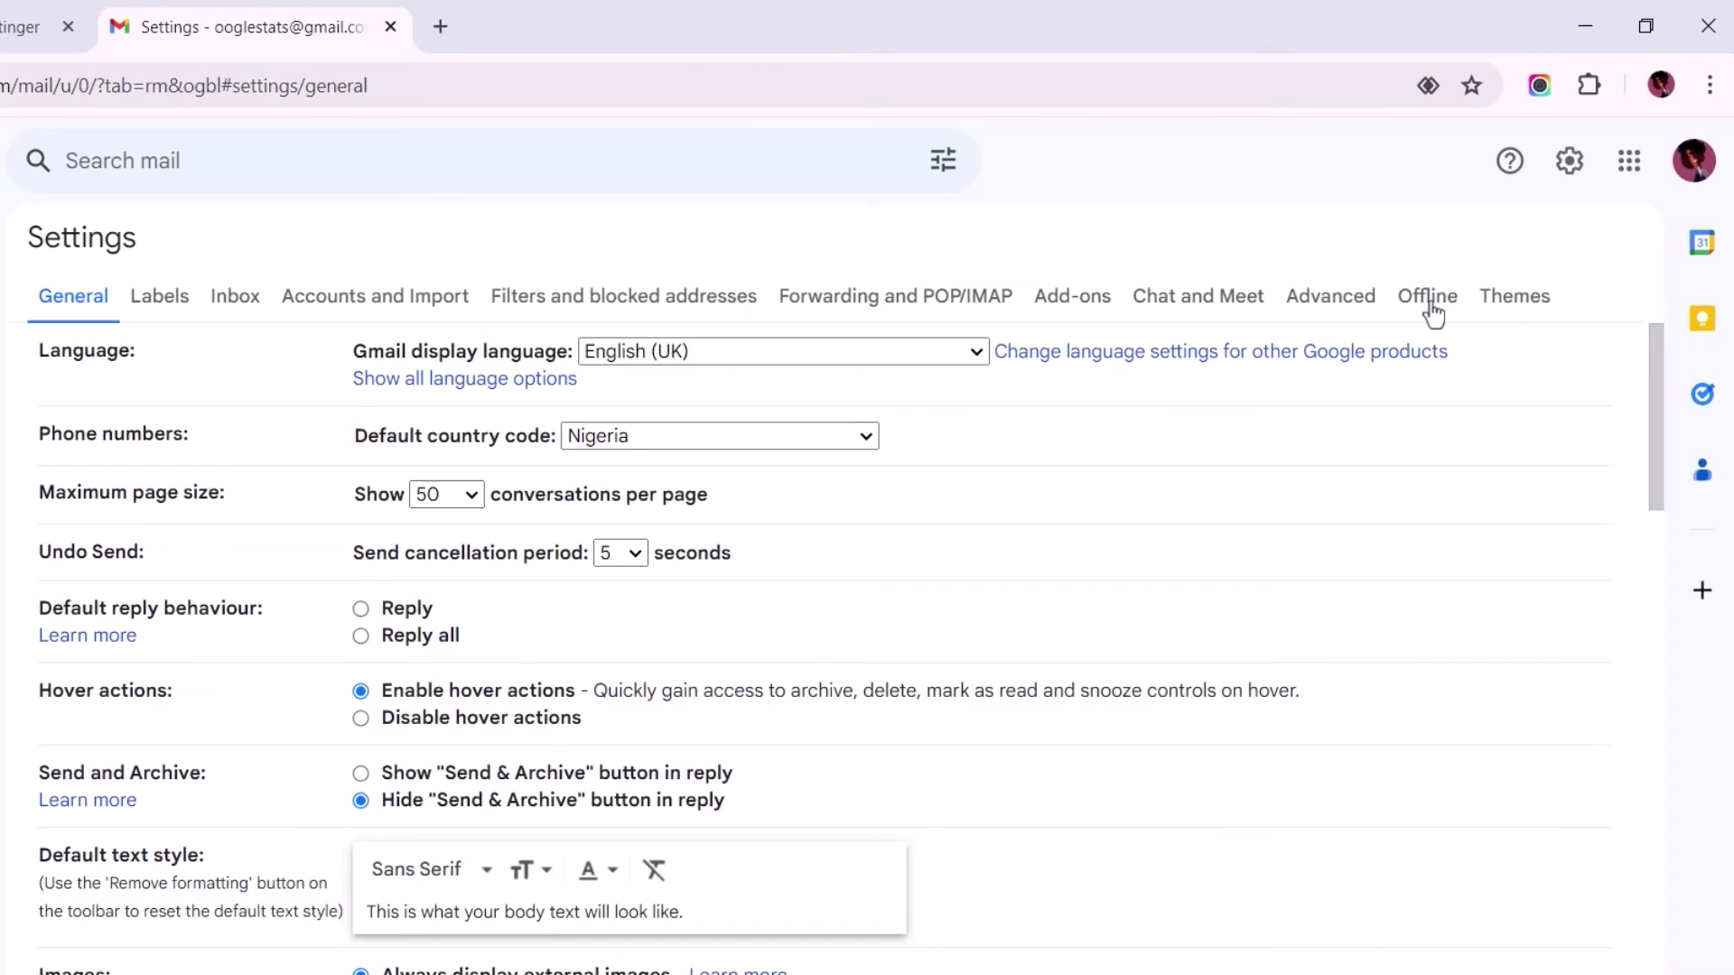
click(364, 311)
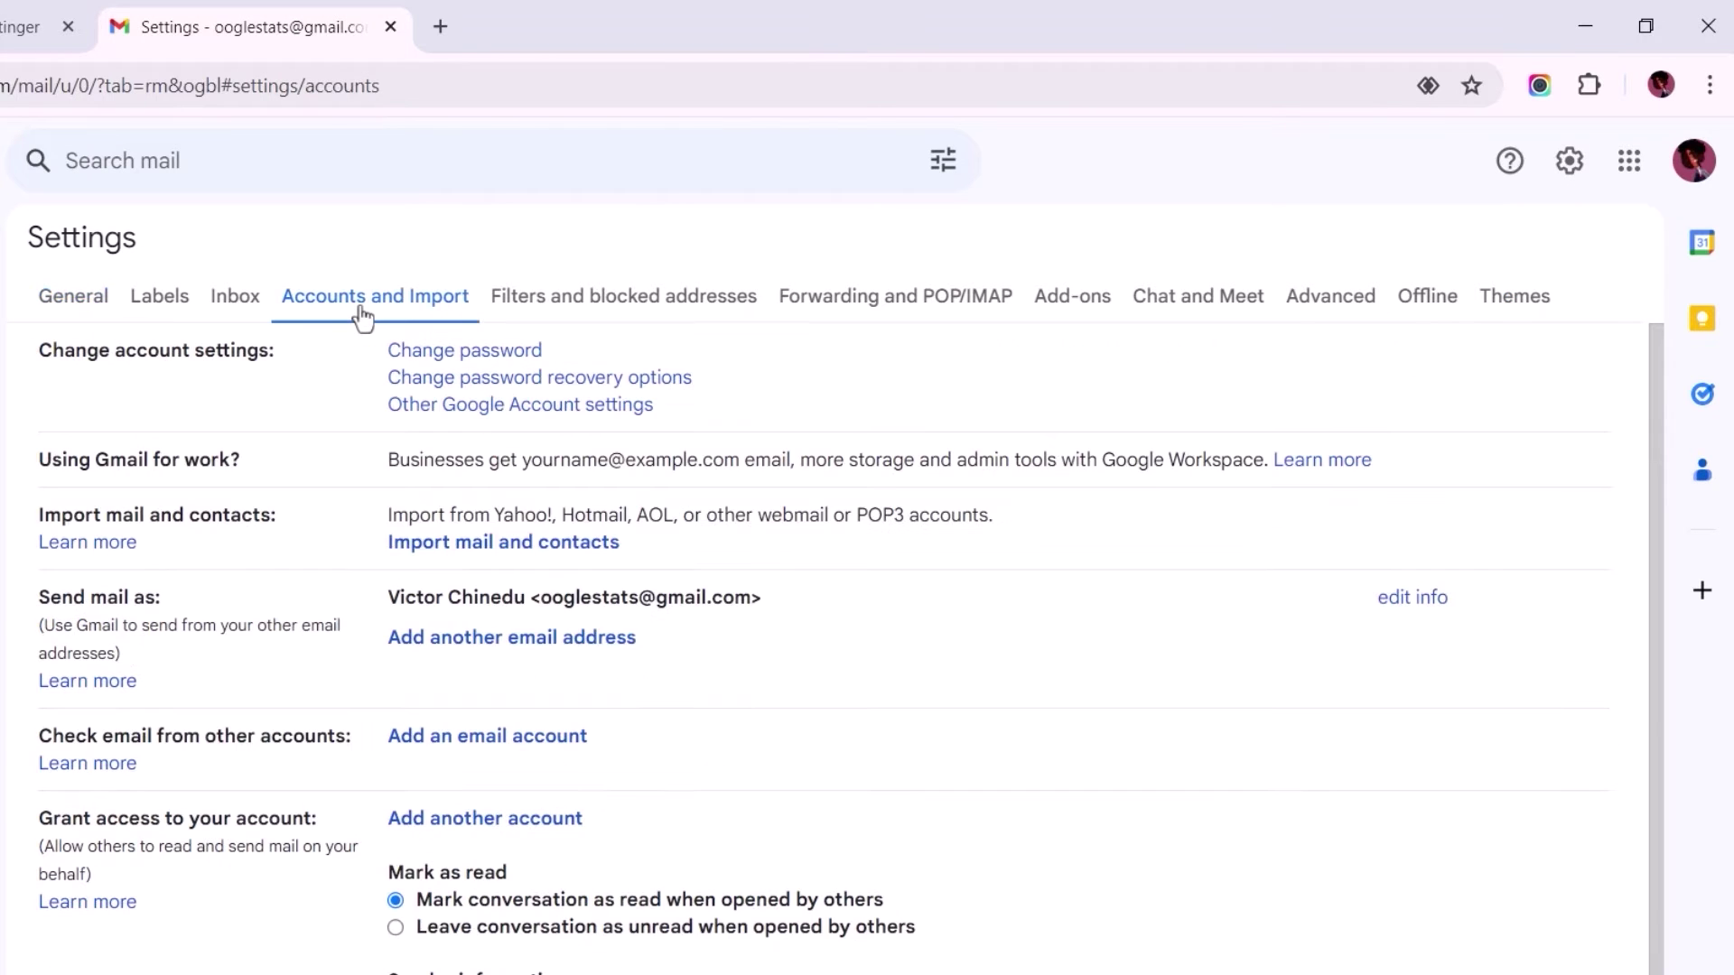
scroll(1671, 603, down, 2)
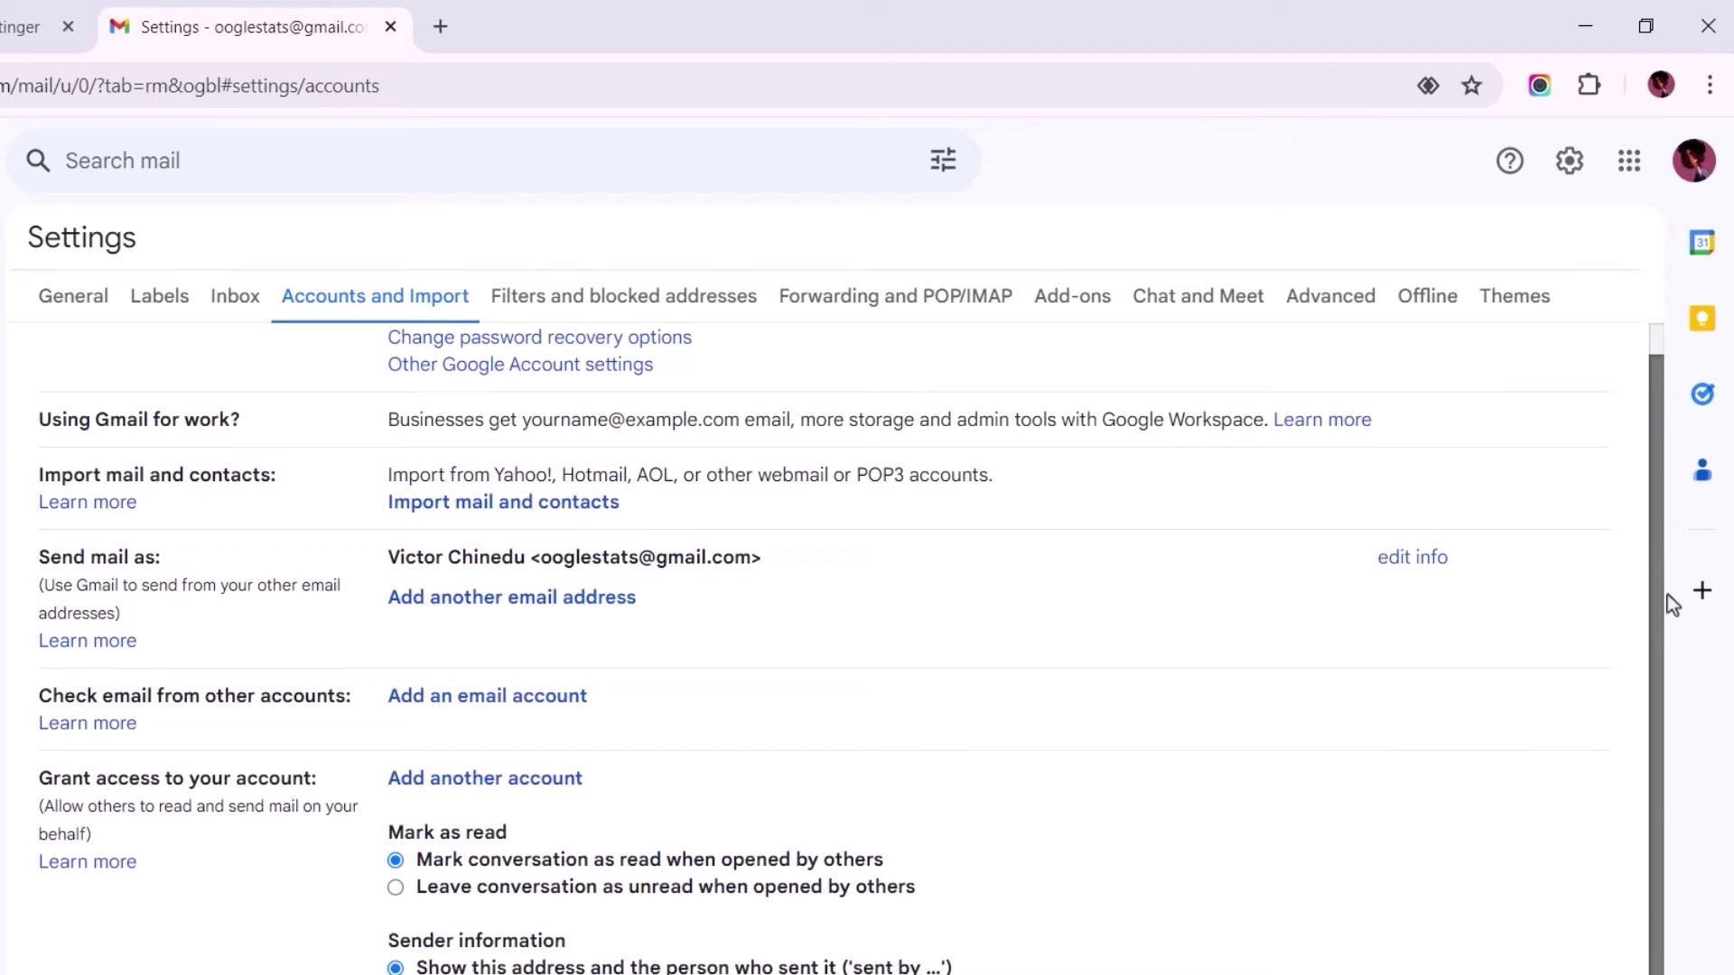
scroll(1675, 659, down, 2)
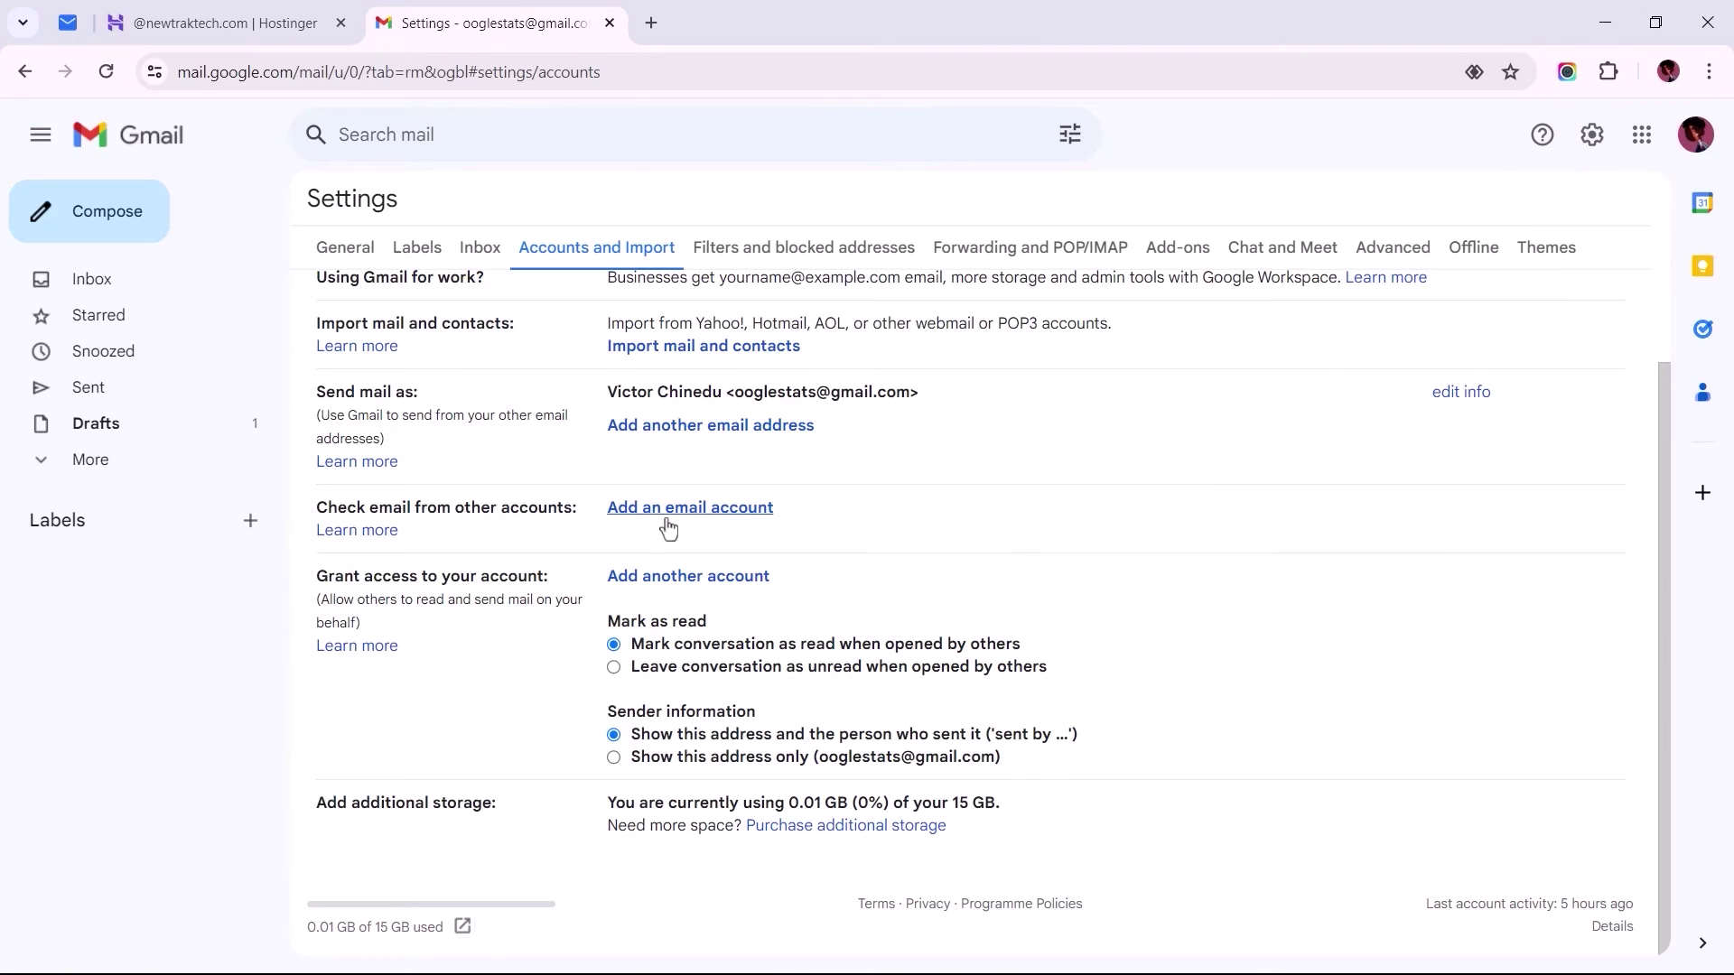
Step: Open the Add an email account window and arrange it beside a resized Gmail window
click(667, 521)
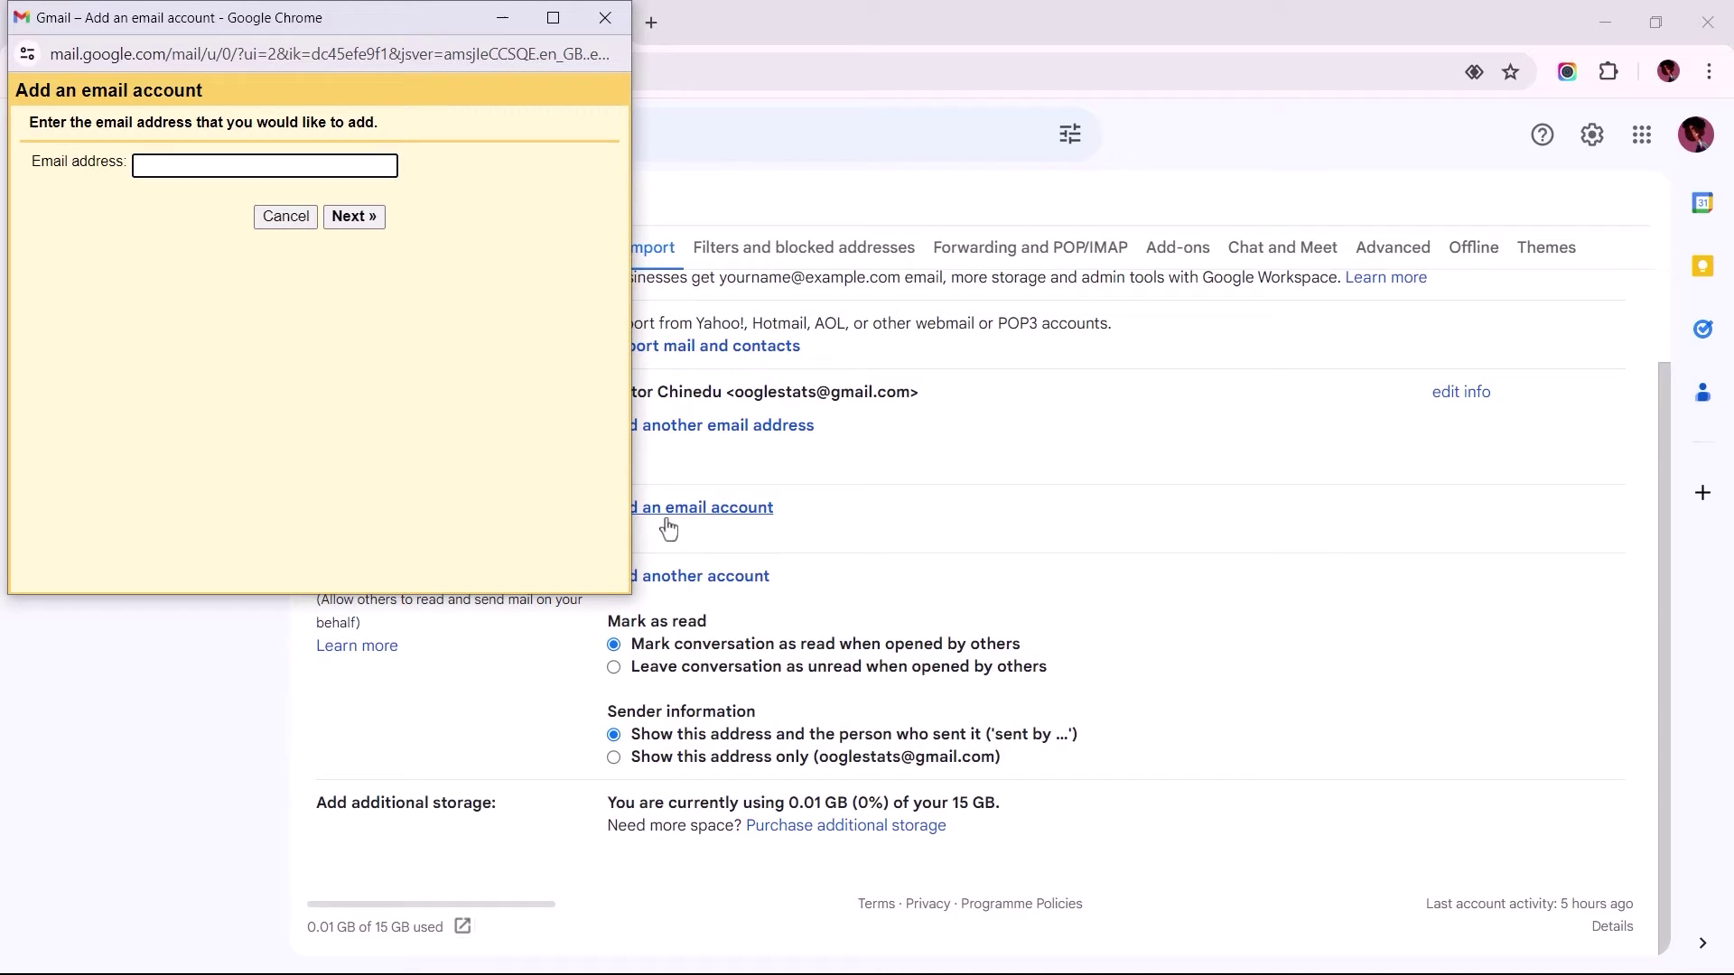
drag(237, 21, 1345, 29)
click(1063, 38)
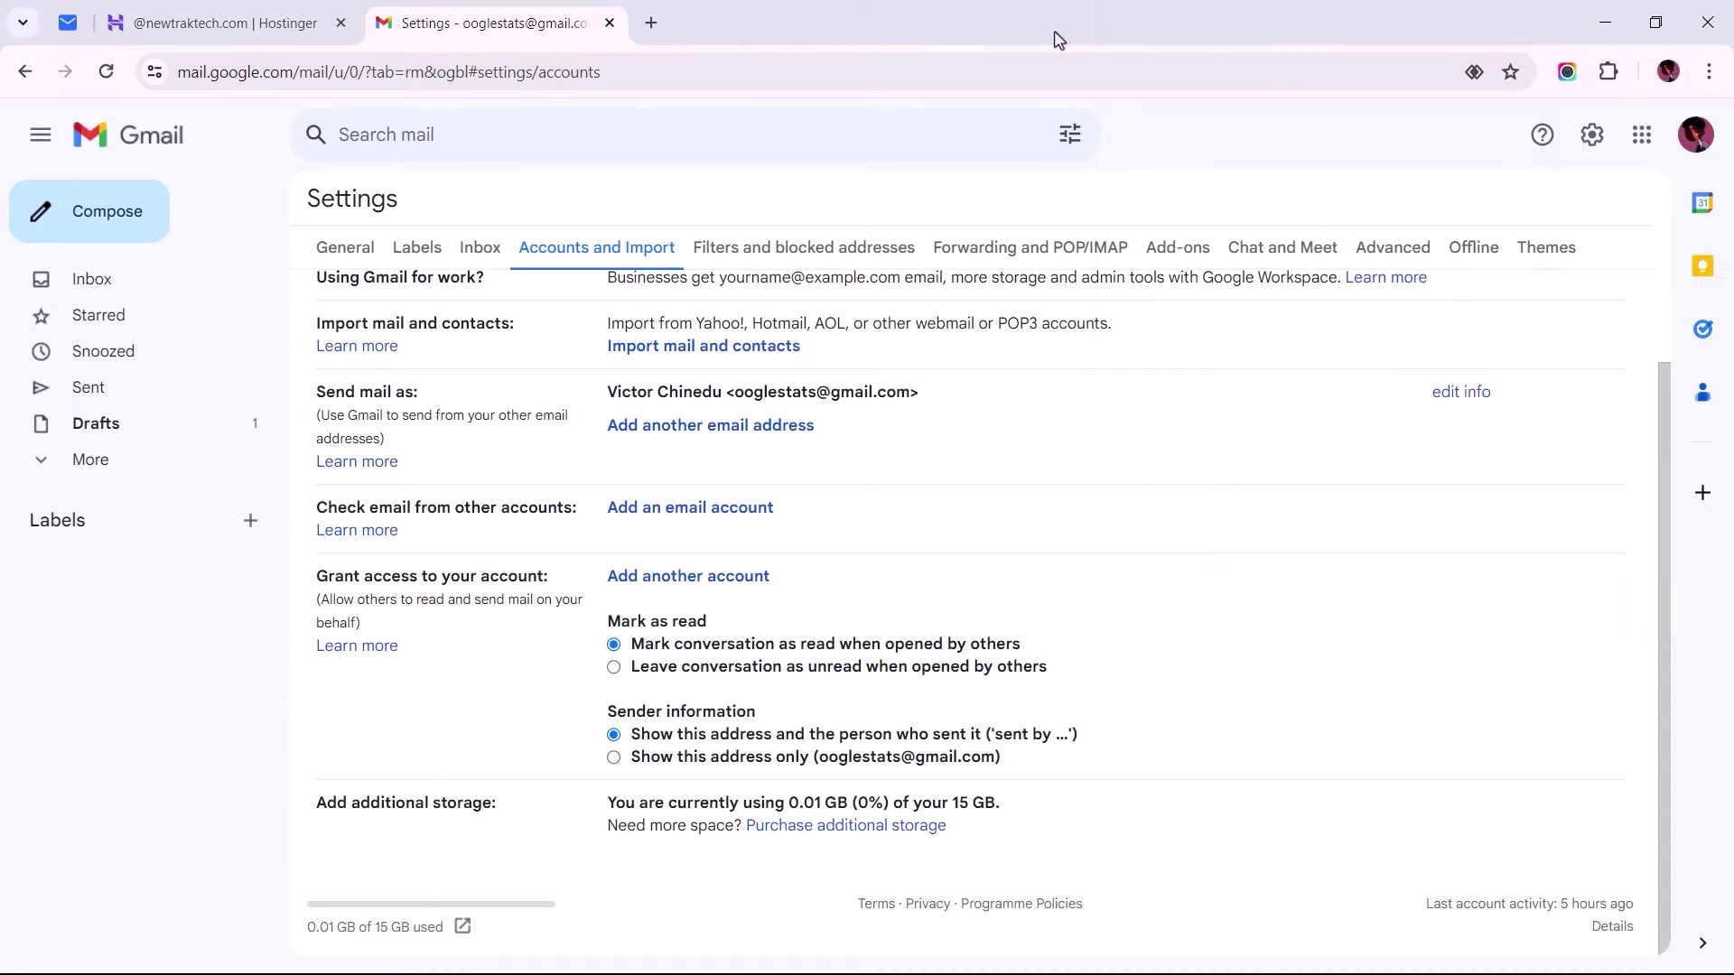
click(1654, 23)
drag(605, 673, 605, 972)
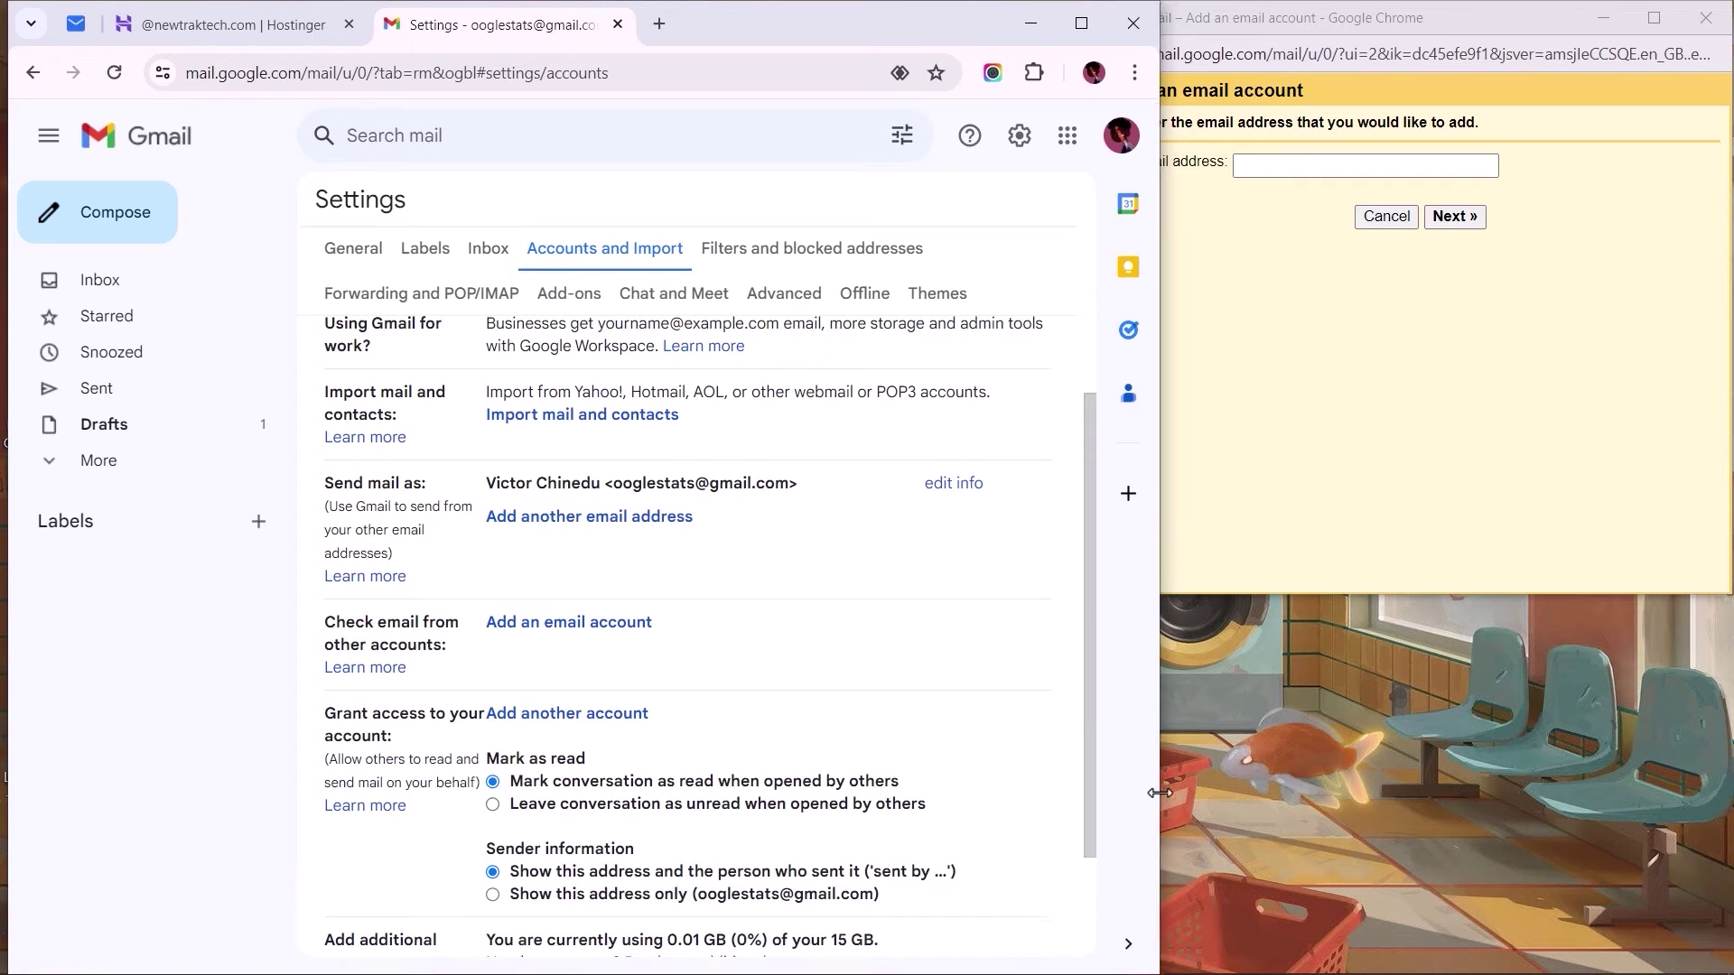
drag(1160, 792, 1103, 787)
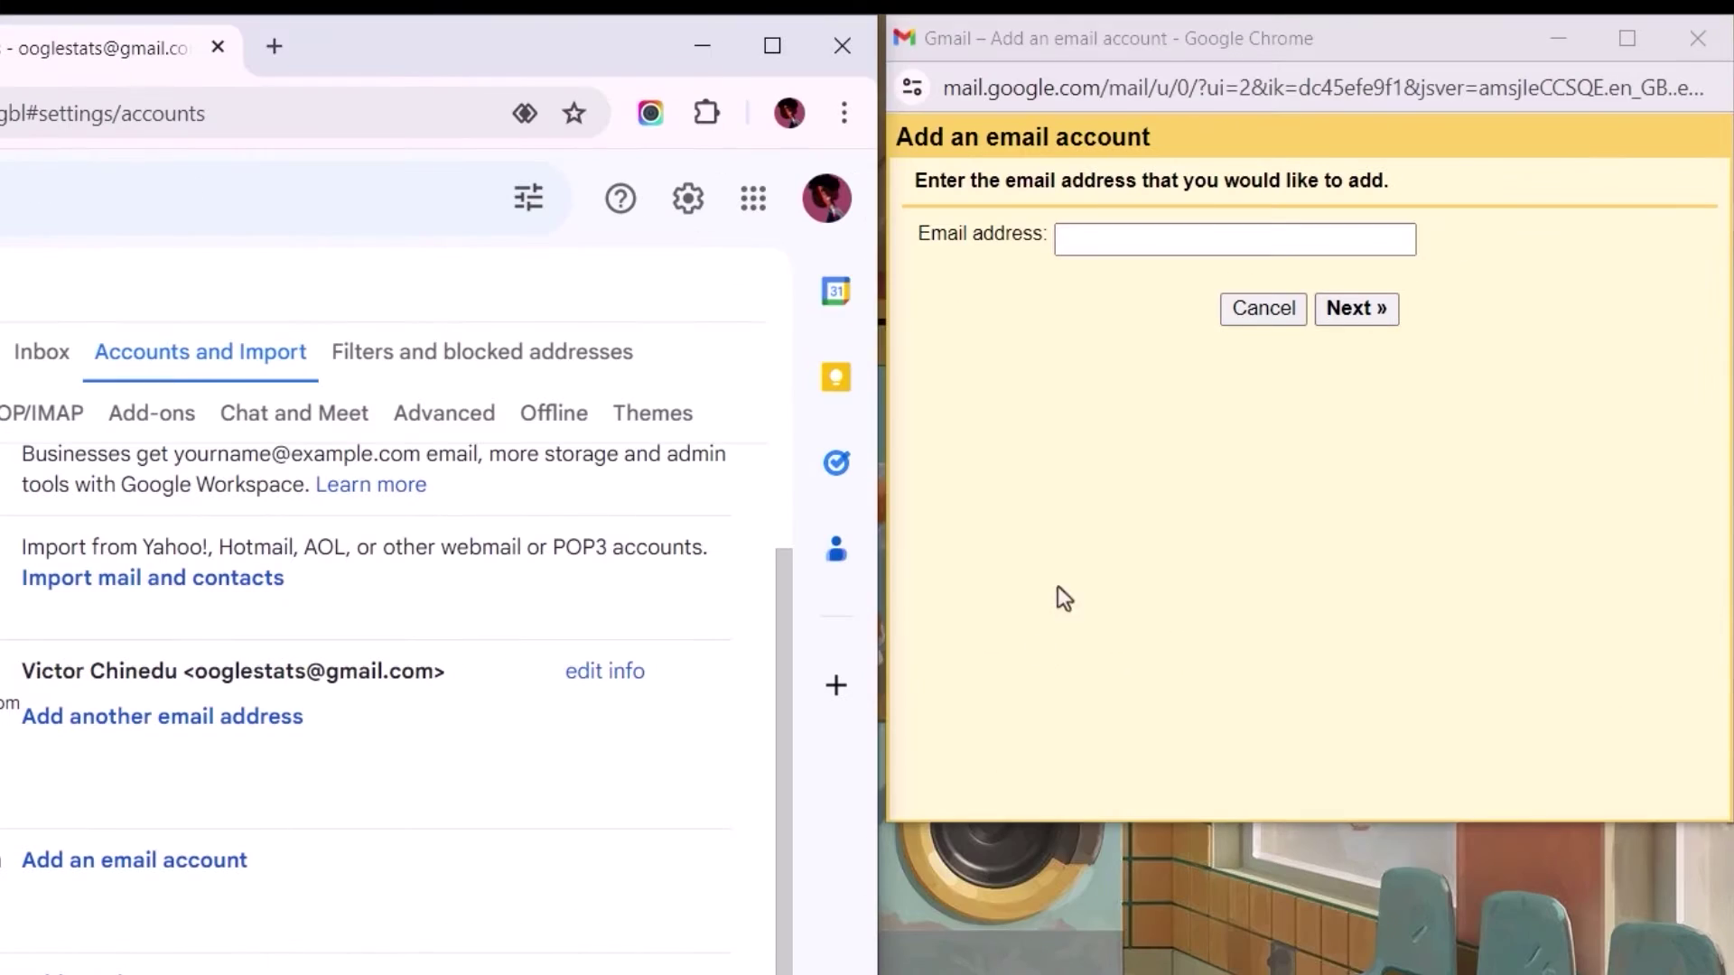
Step: Enter the business mailbox address in the Email address field
click(1431, 168)
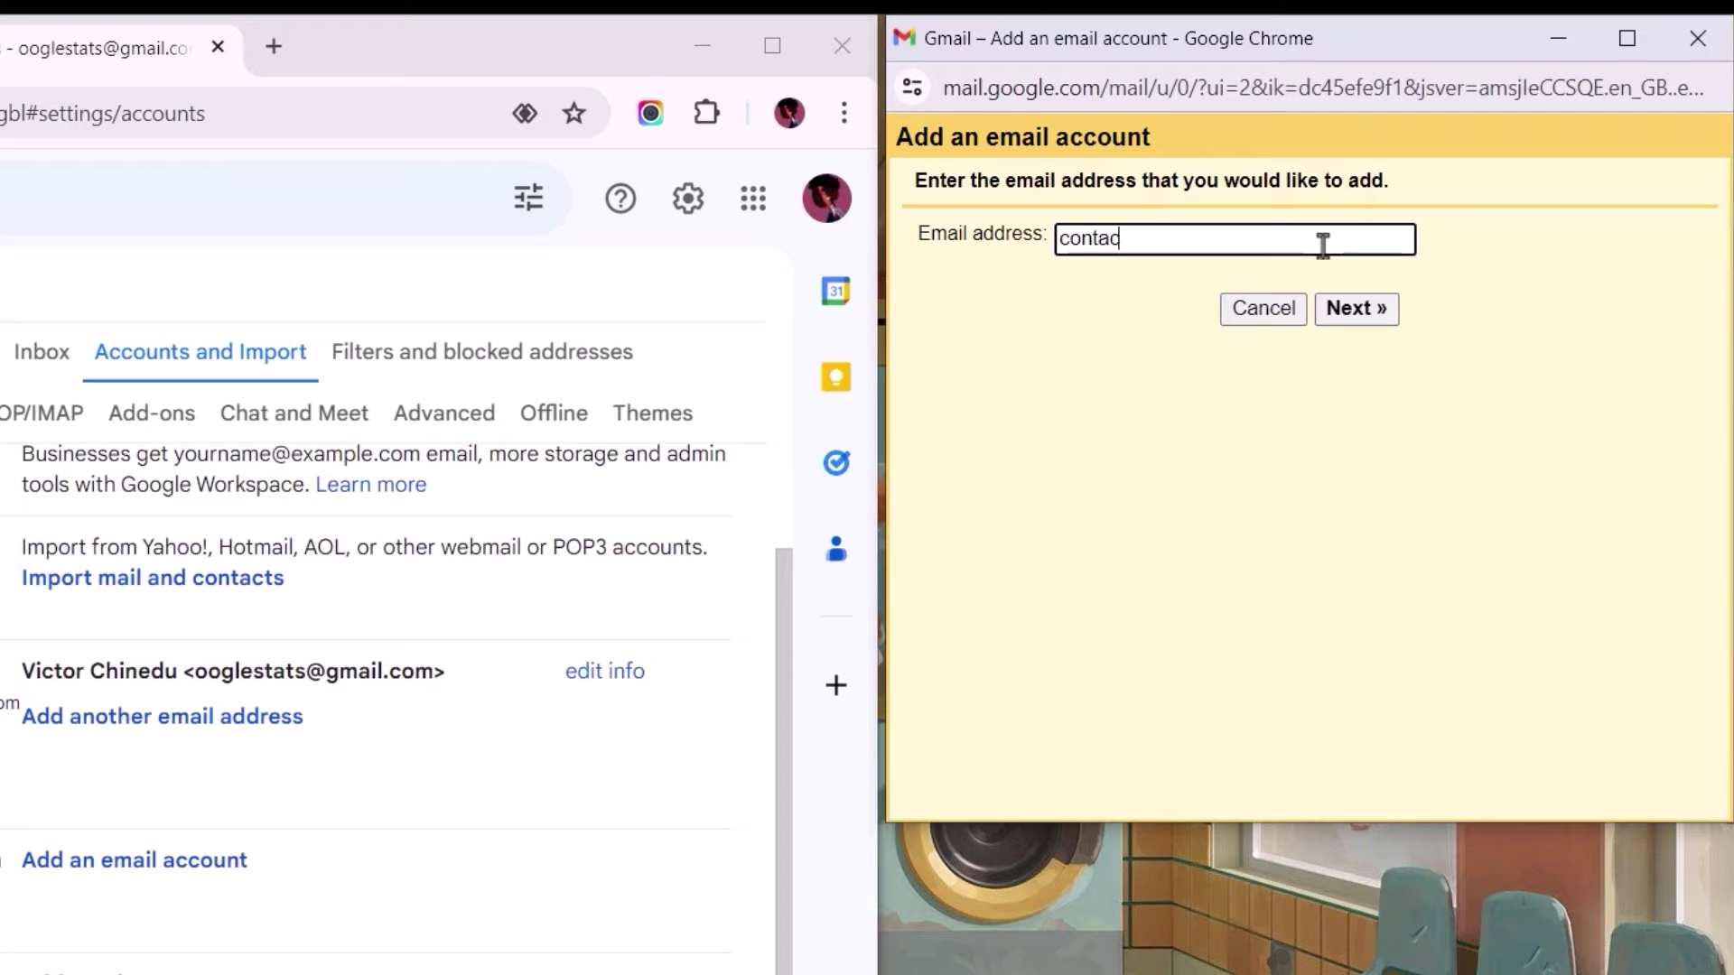
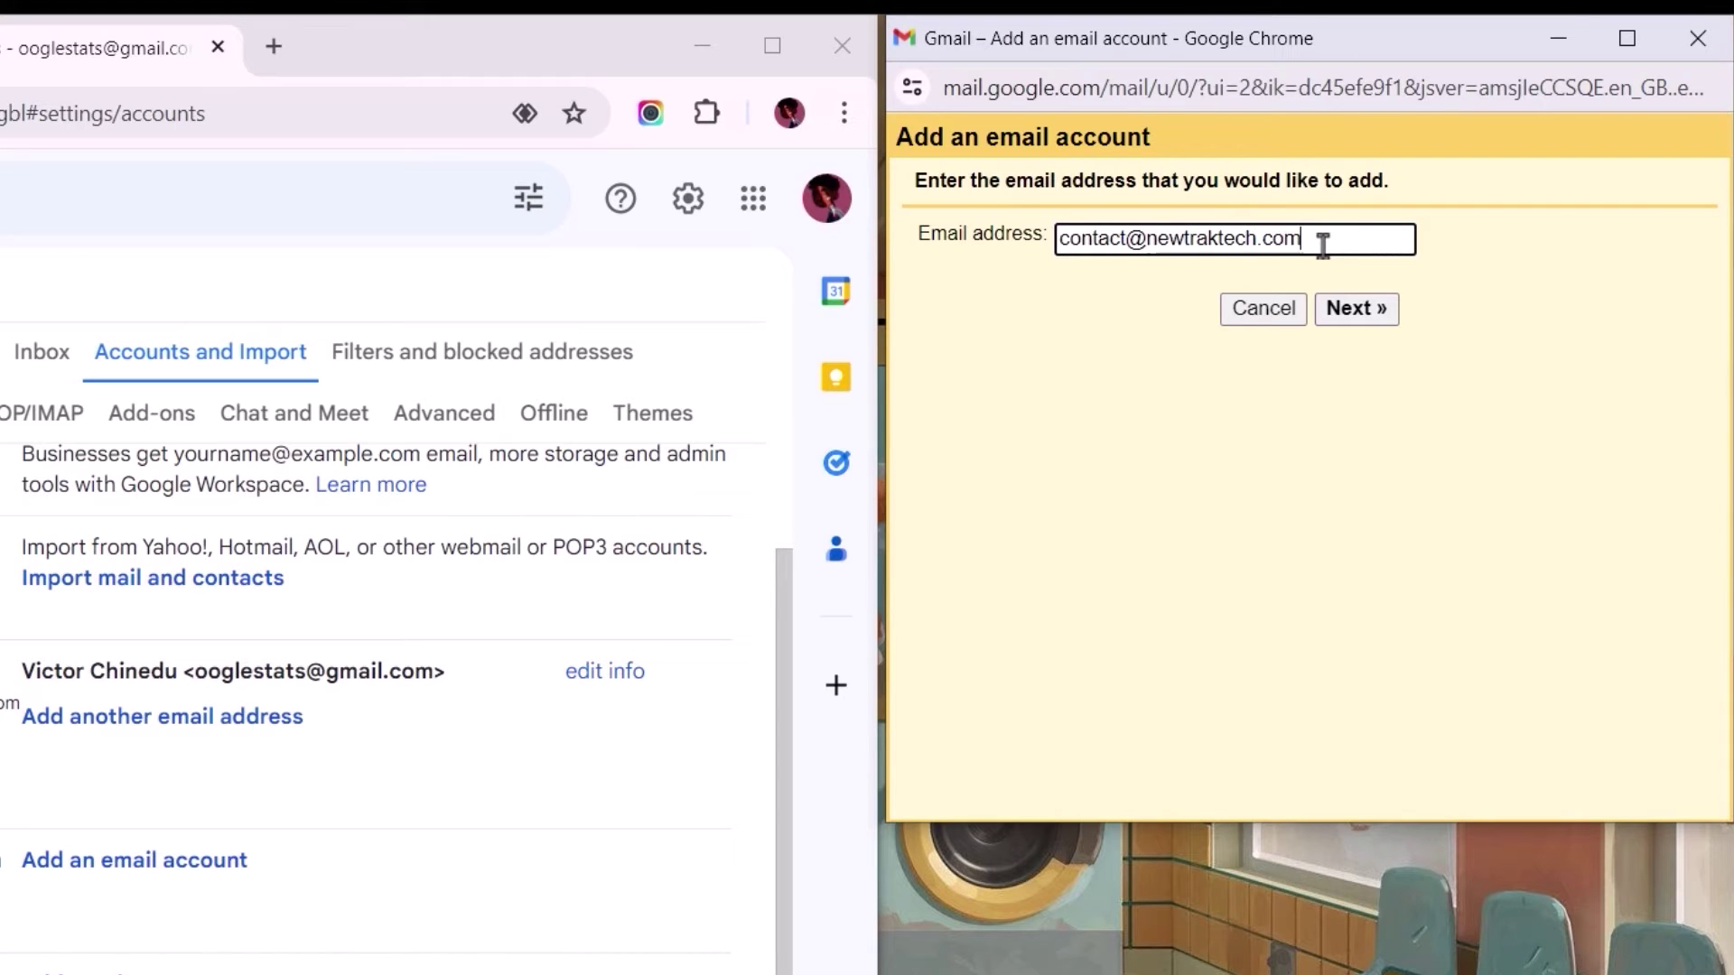
key(ctrl+a)
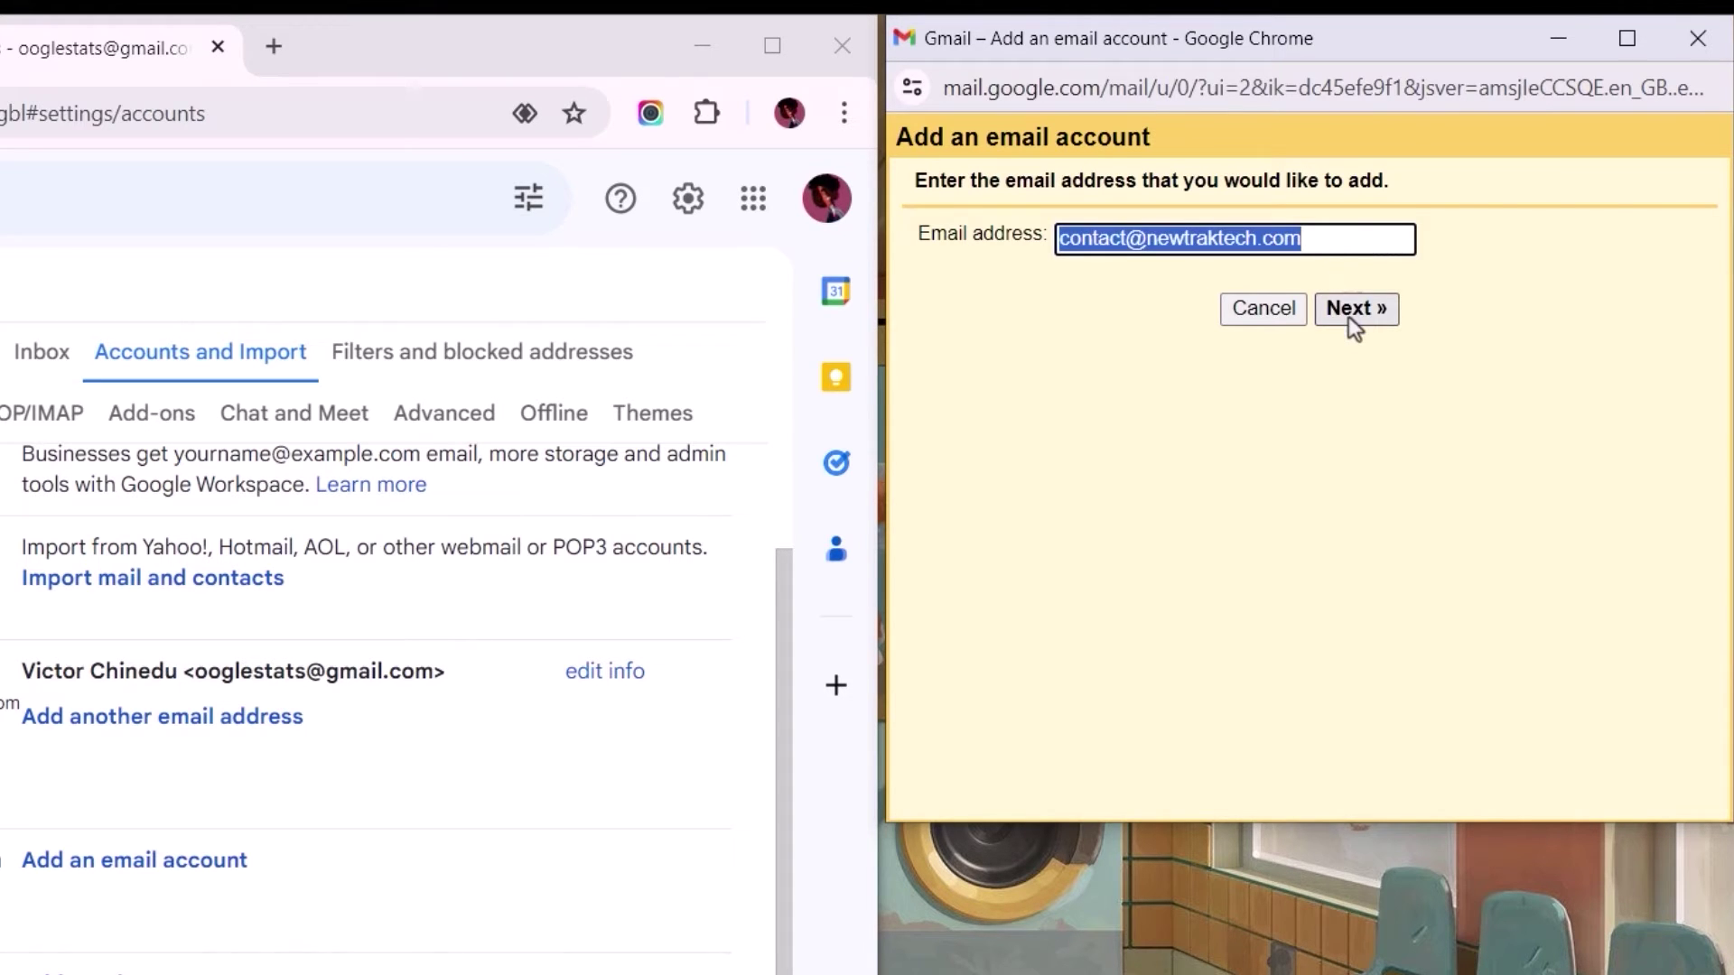
Step: Advance to the POP3 import option and show Titan's POP settings (pop.titan.email, port 995) in Hostinger
click(1349, 314)
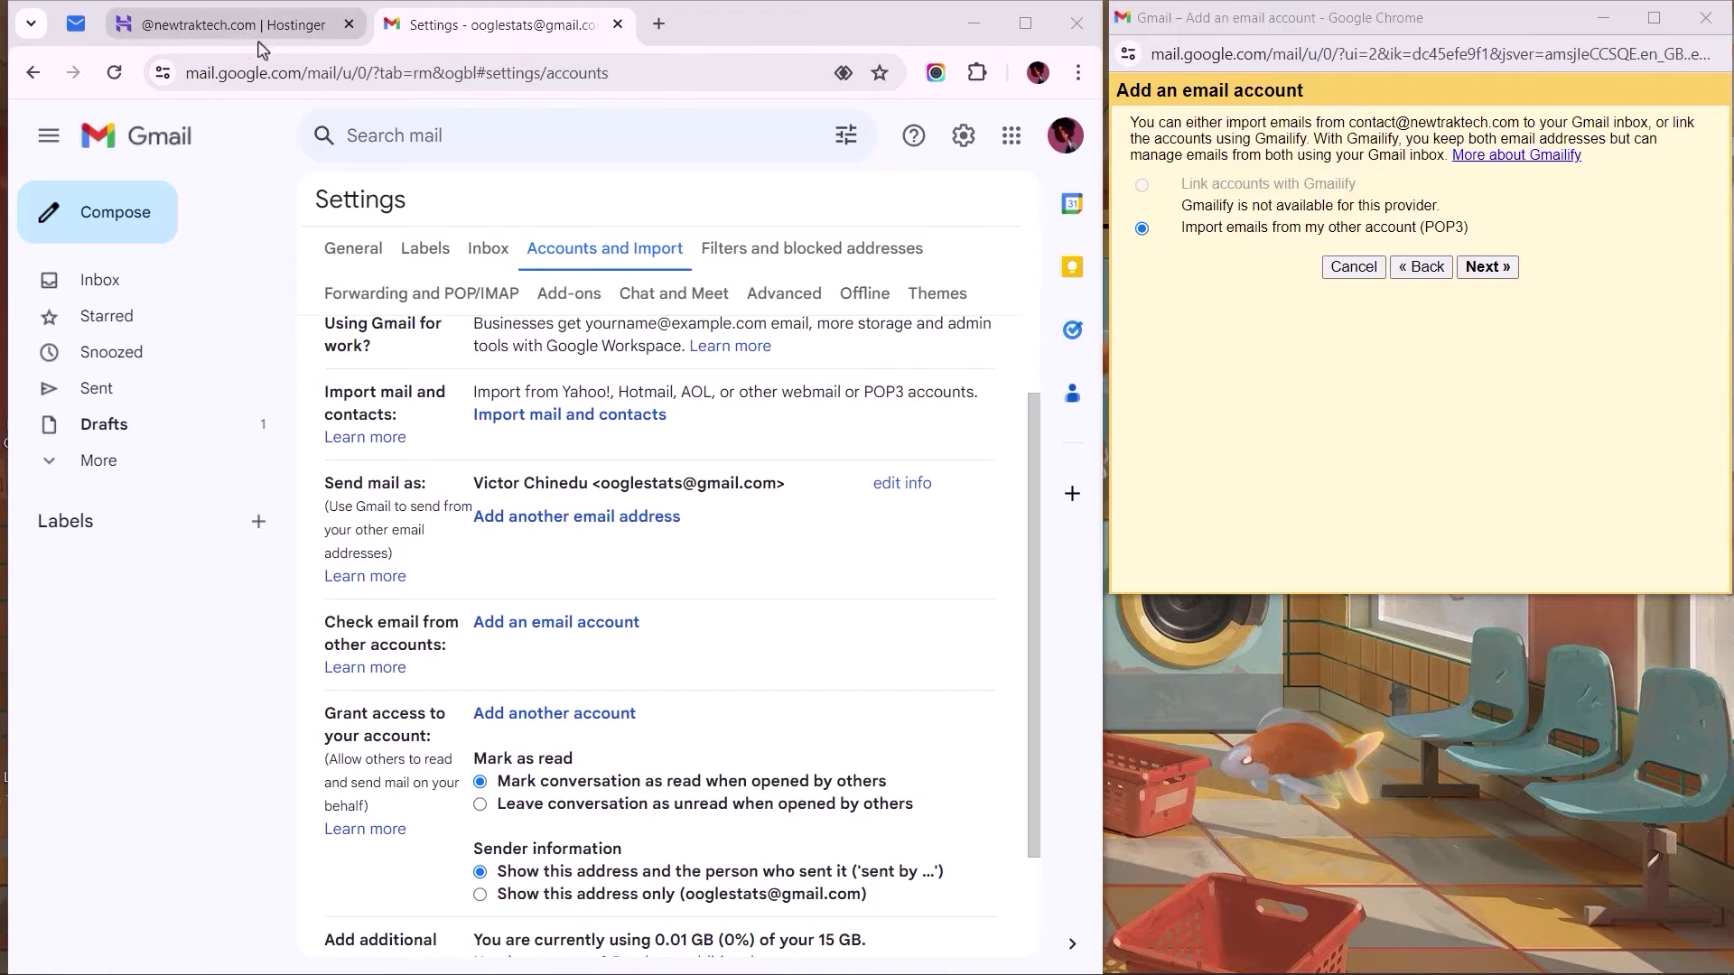
click(241, 40)
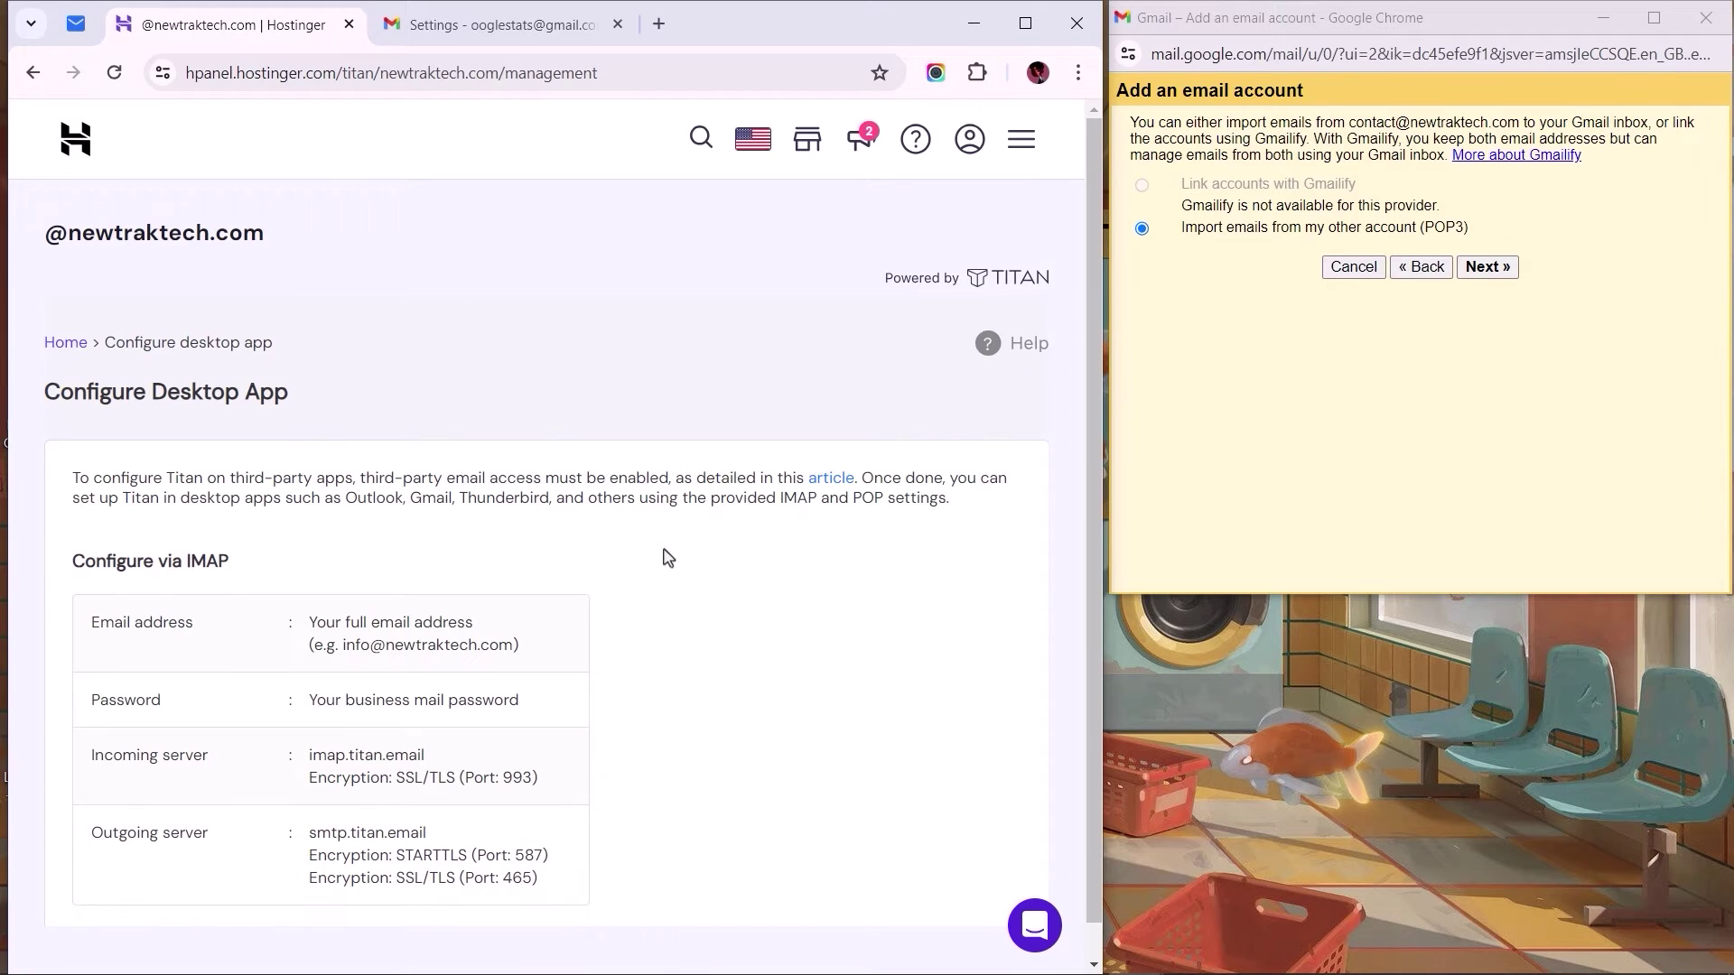
scroll(668, 557, down, 5)
scroll(668, 558, down, 1)
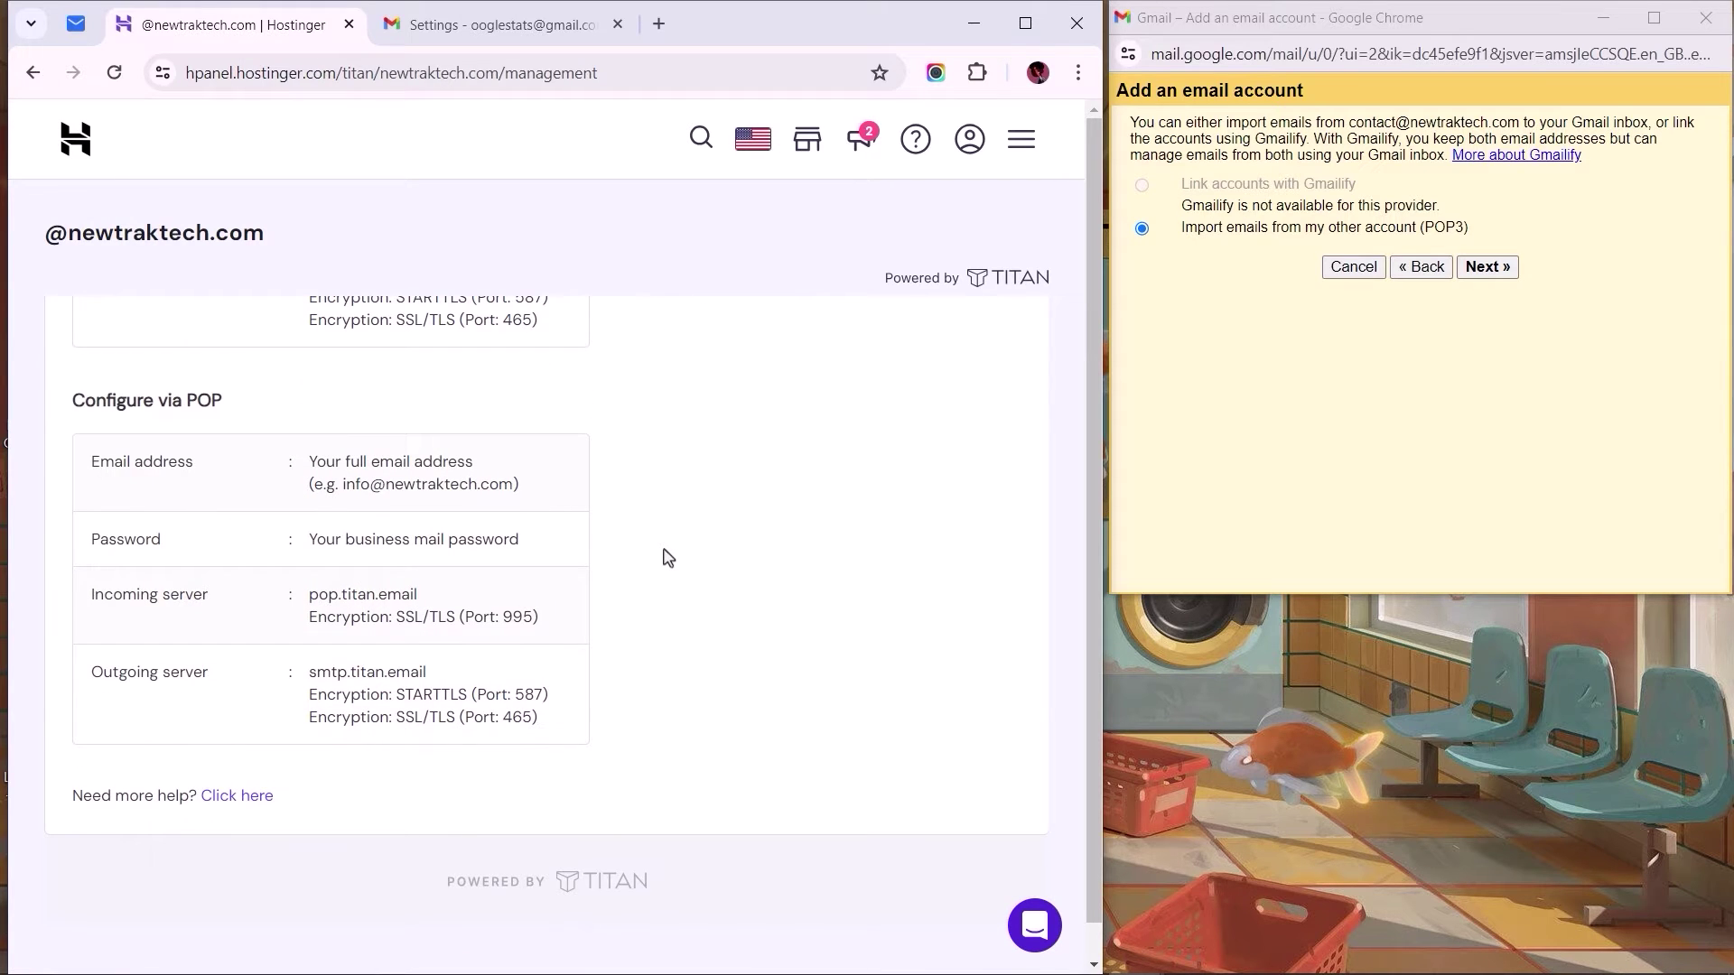
scroll(668, 557, down, 1)
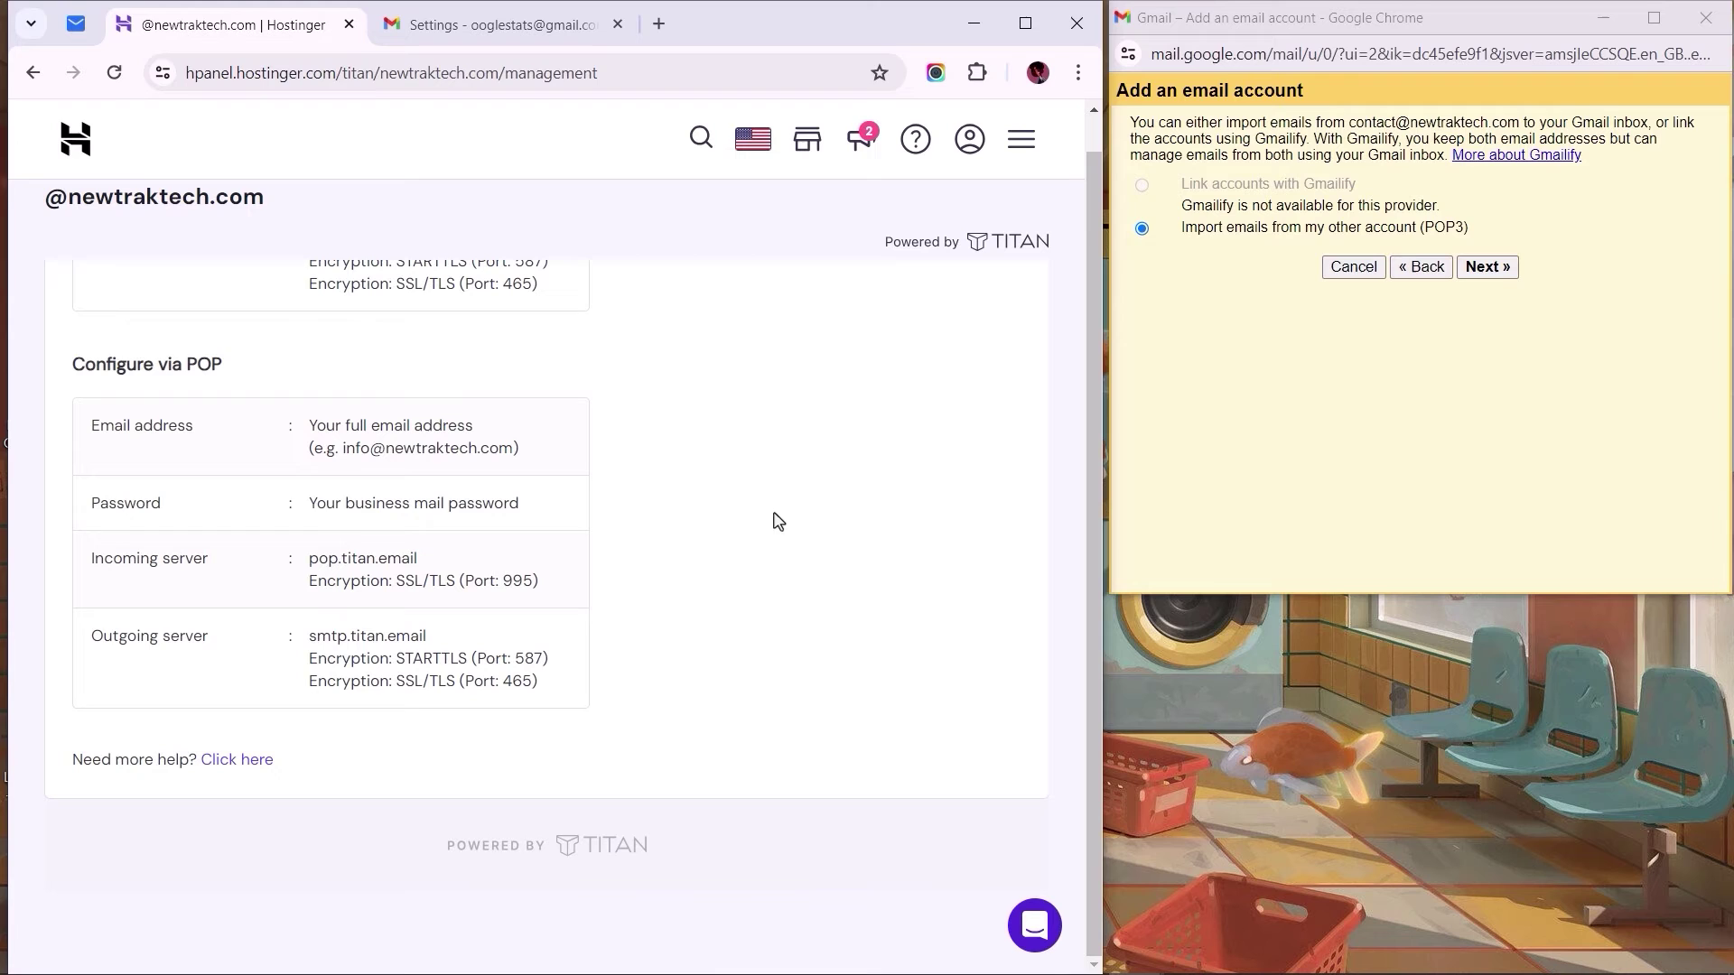
click(1488, 266)
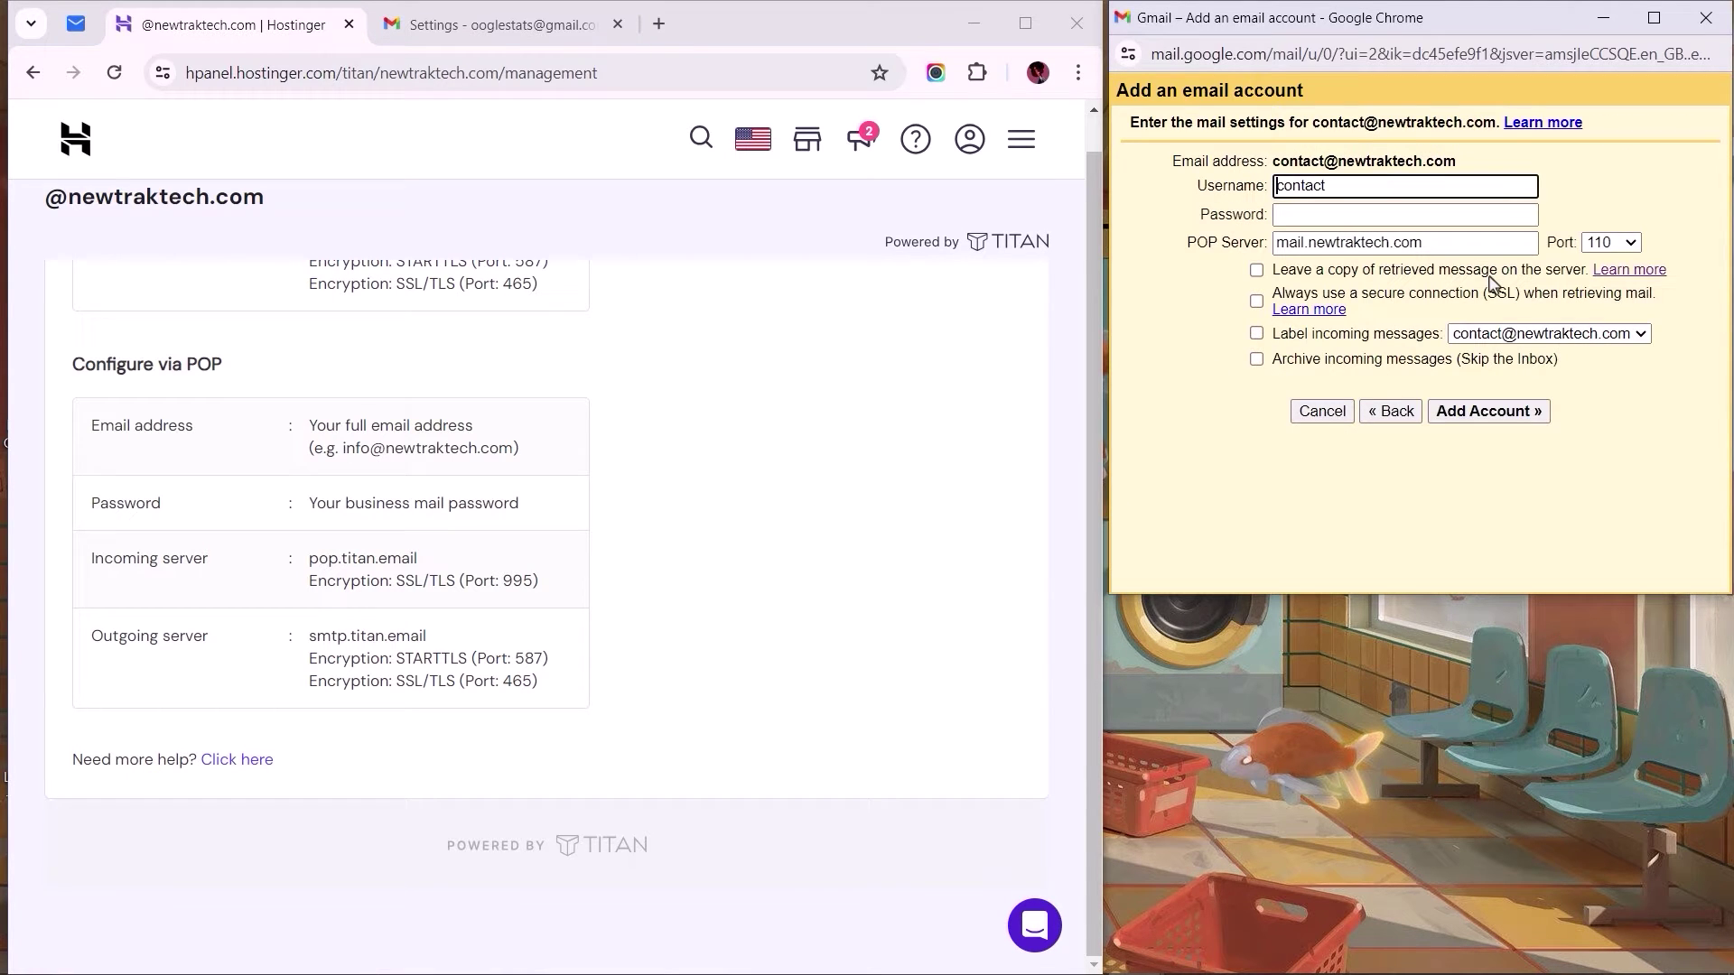
click(1482, 196)
text(@newtraktech.com)
click(1481, 214)
key(ctrl+v)
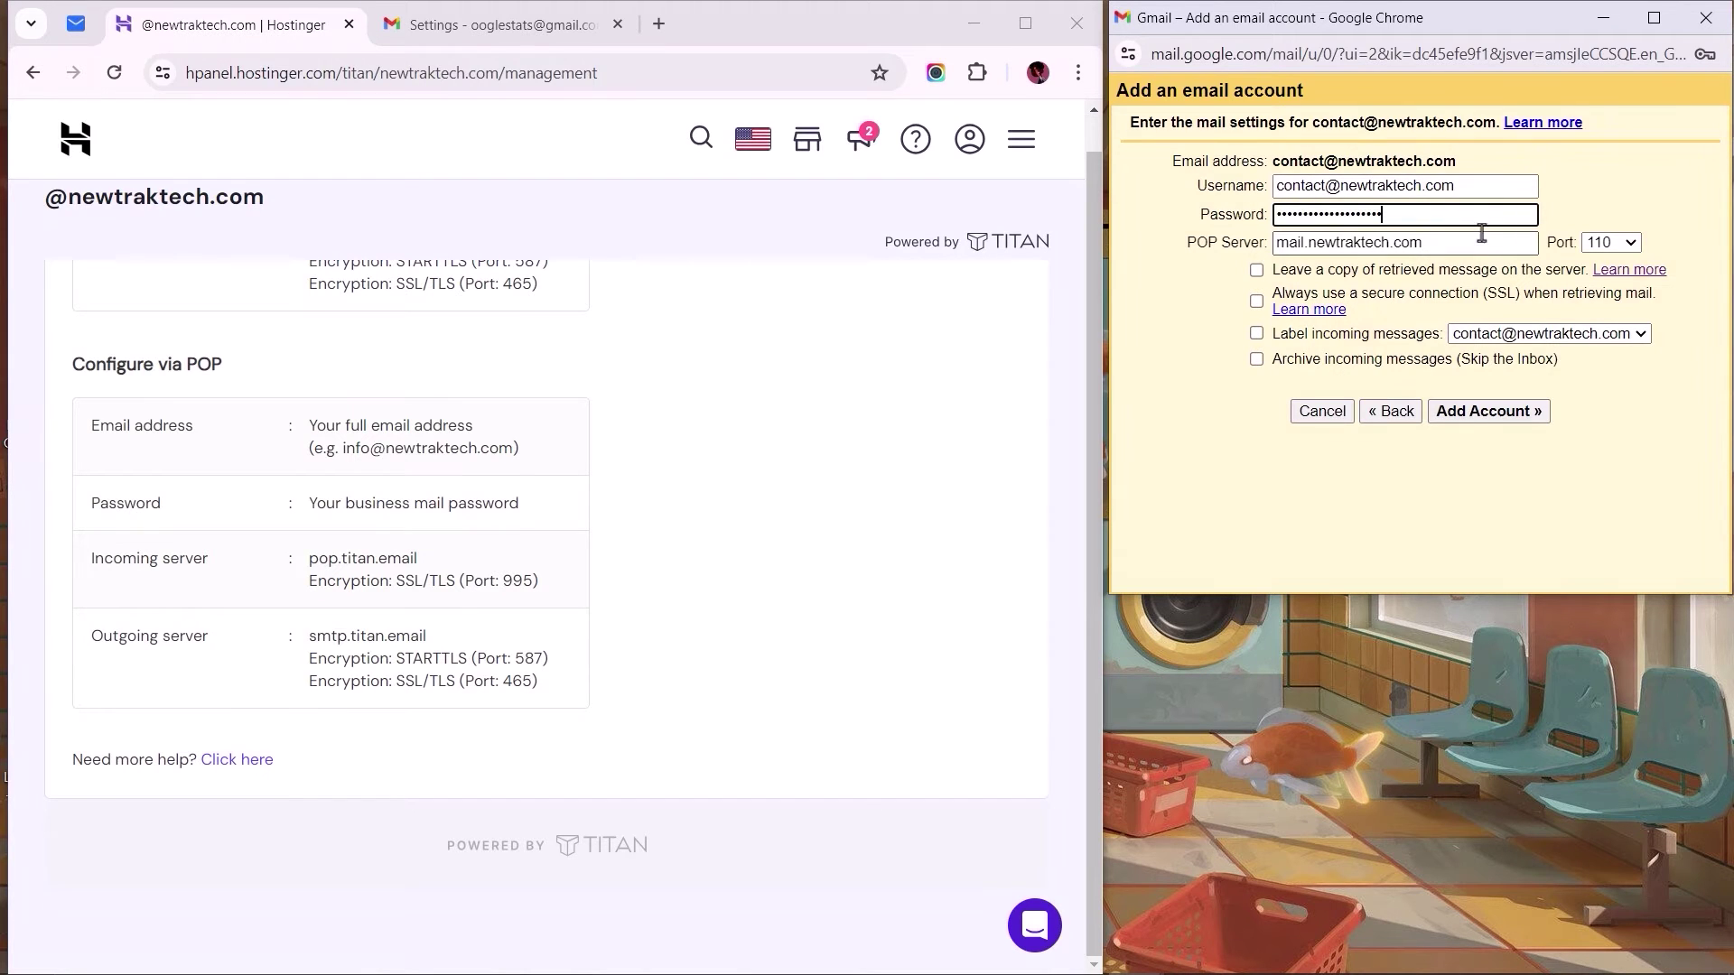
Step: Set POP server pop.titan.email on port 995, leaving server copies and always using SSL
click(1483, 245)
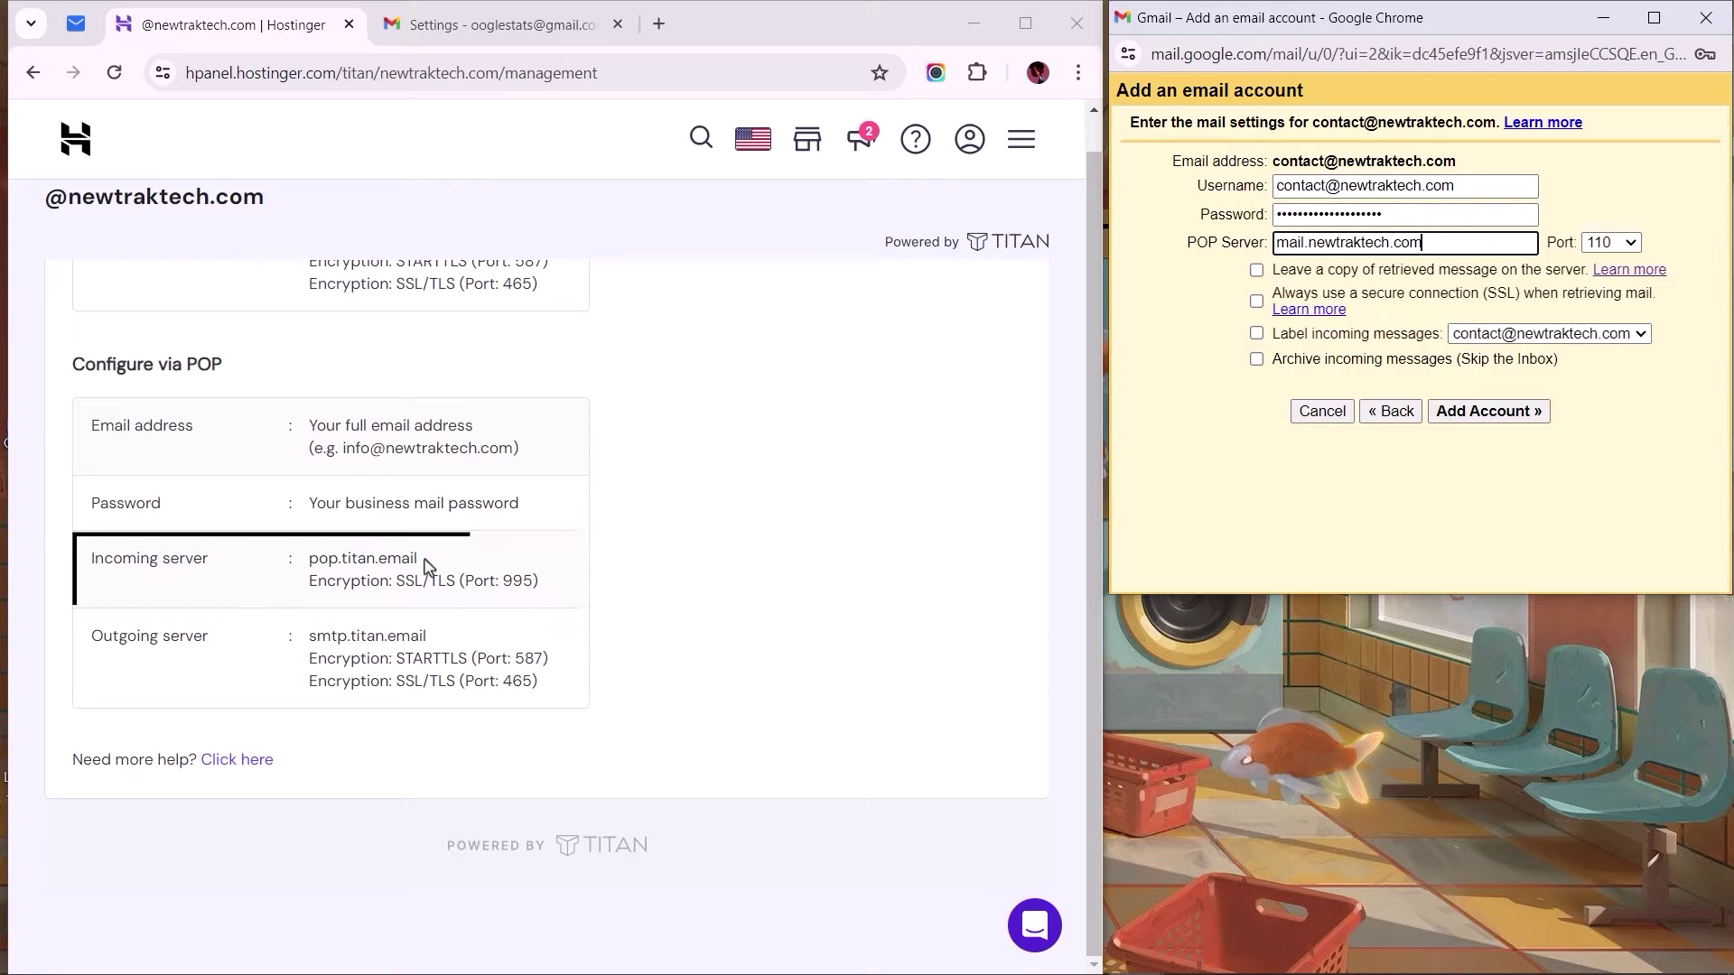
drag(419, 560, 313, 558)
key(ctrl+c)
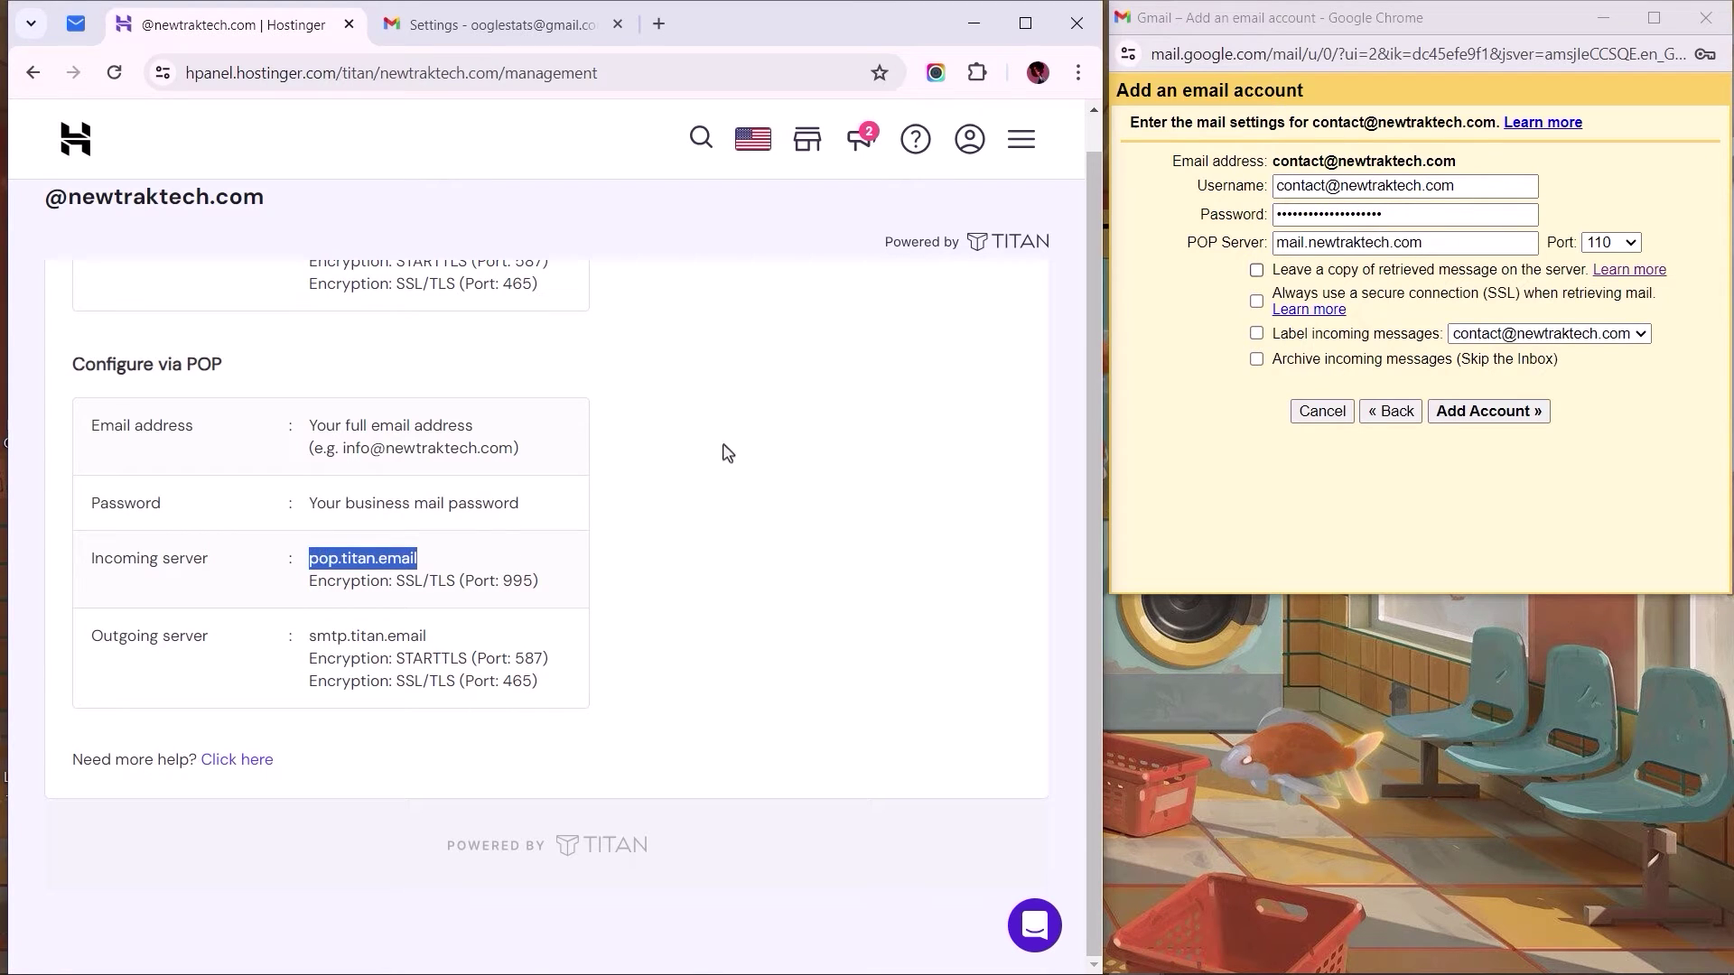
triple_click(1440, 242)
right_click(1443, 245)
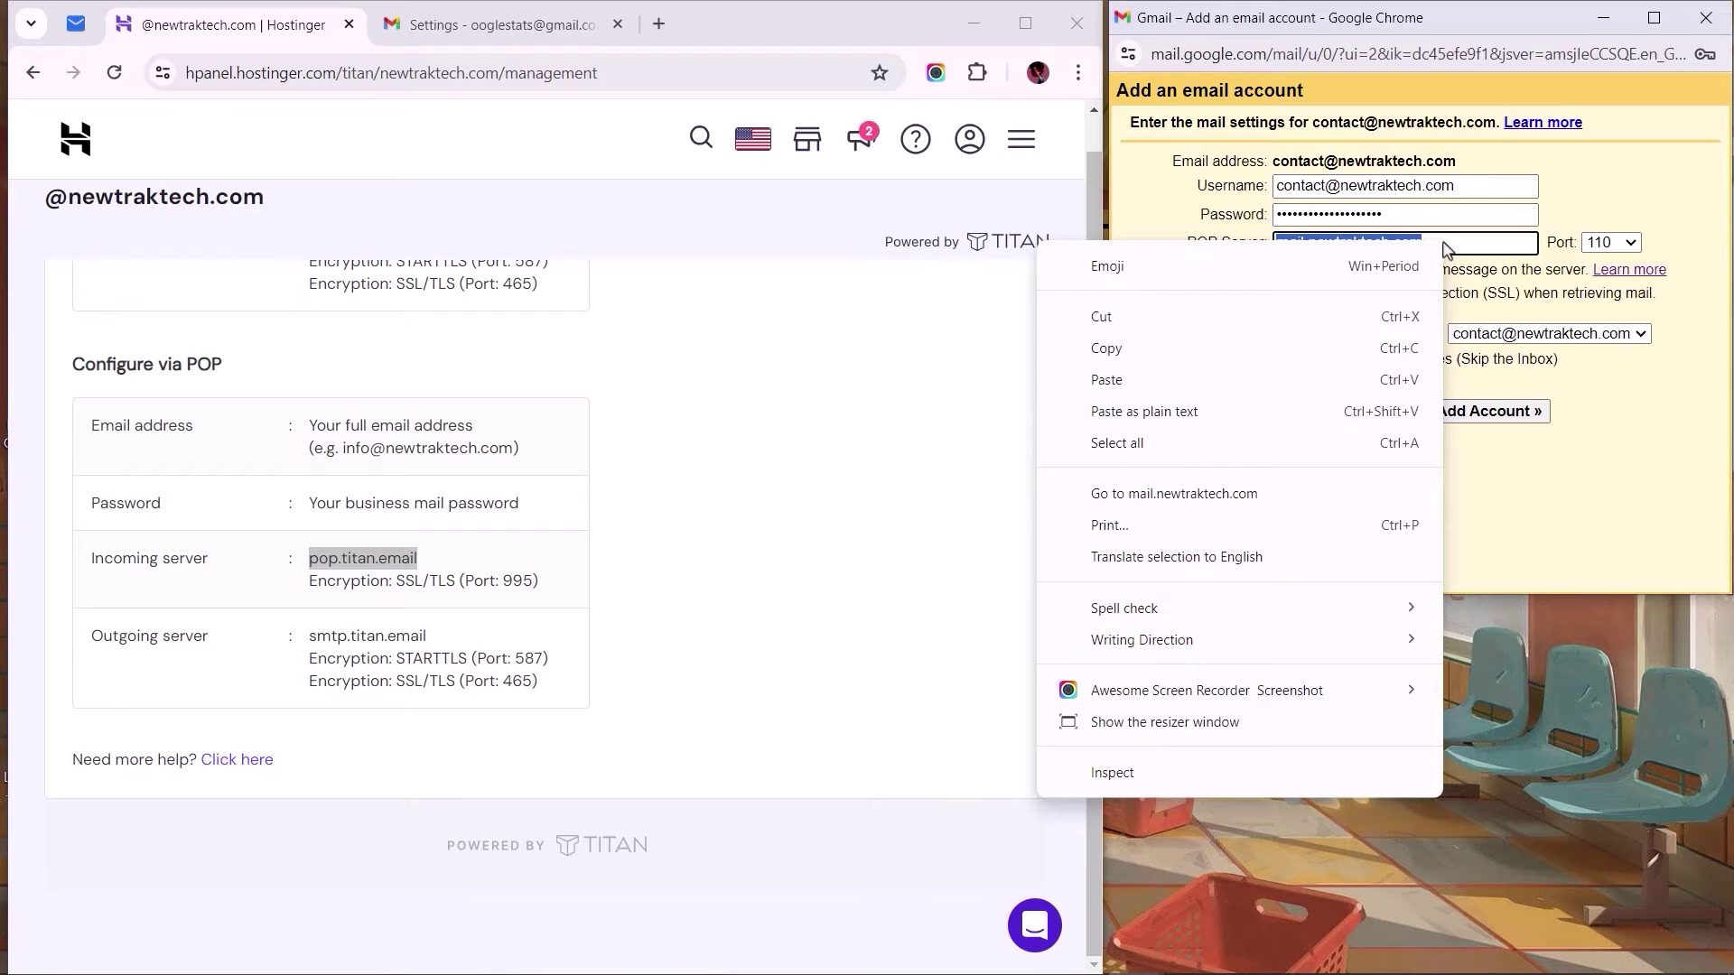
click(1257, 414)
click(1602, 246)
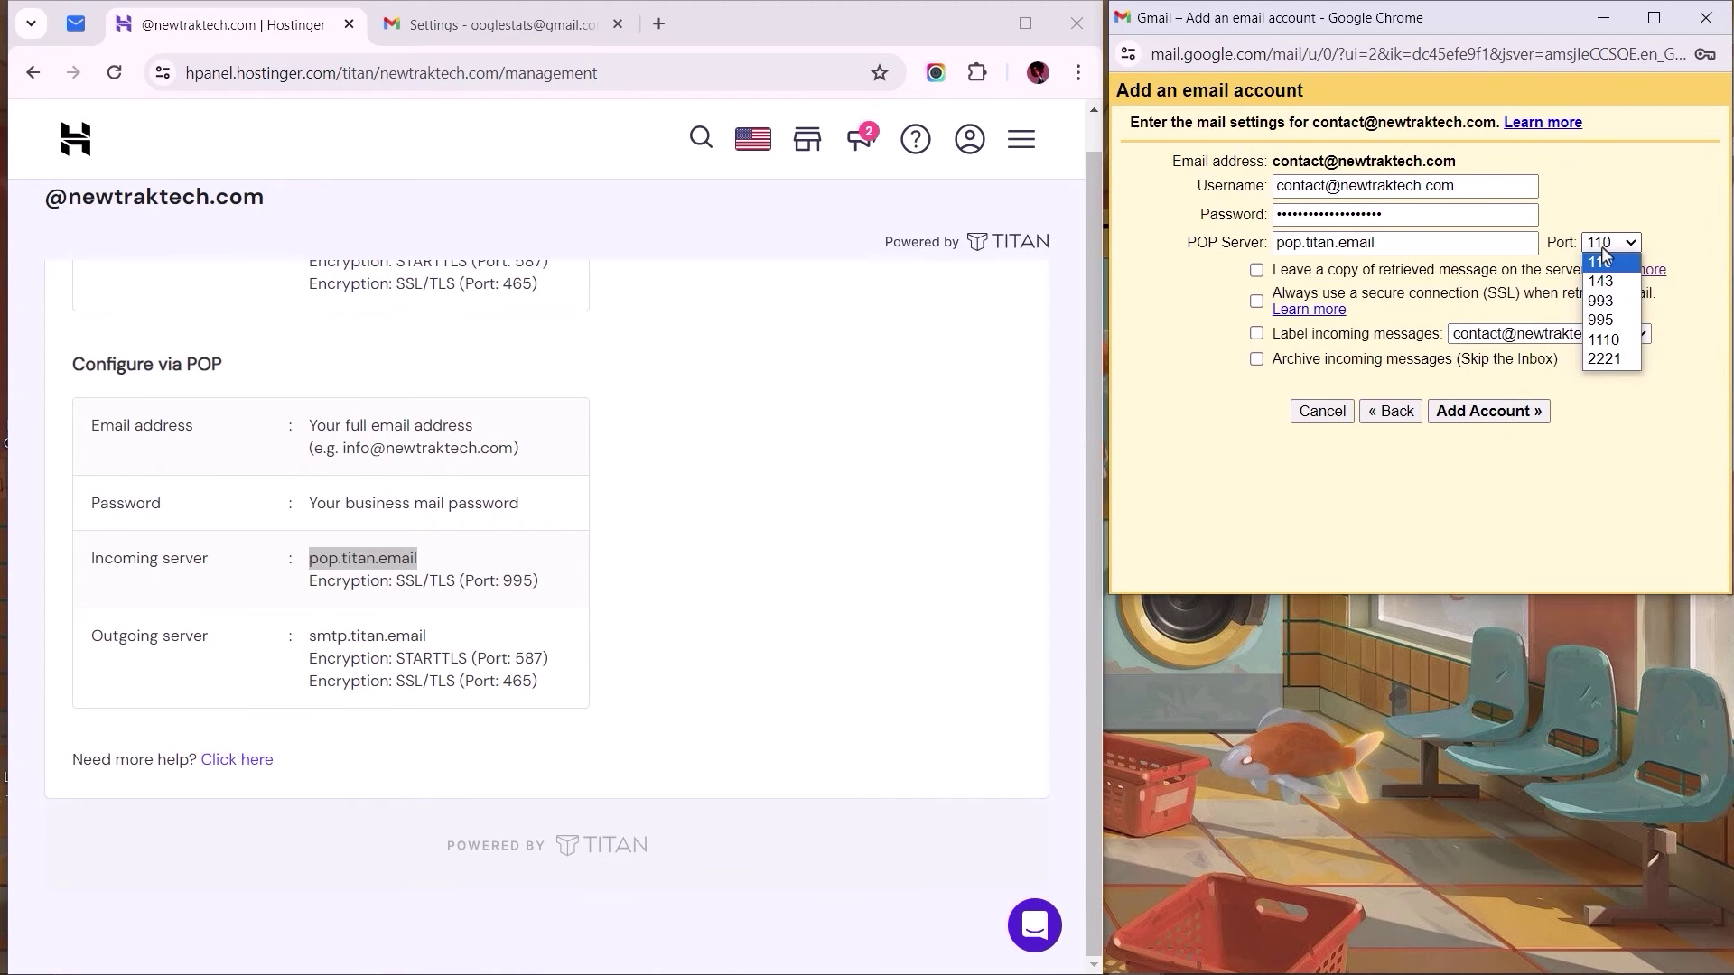
click(1599, 321)
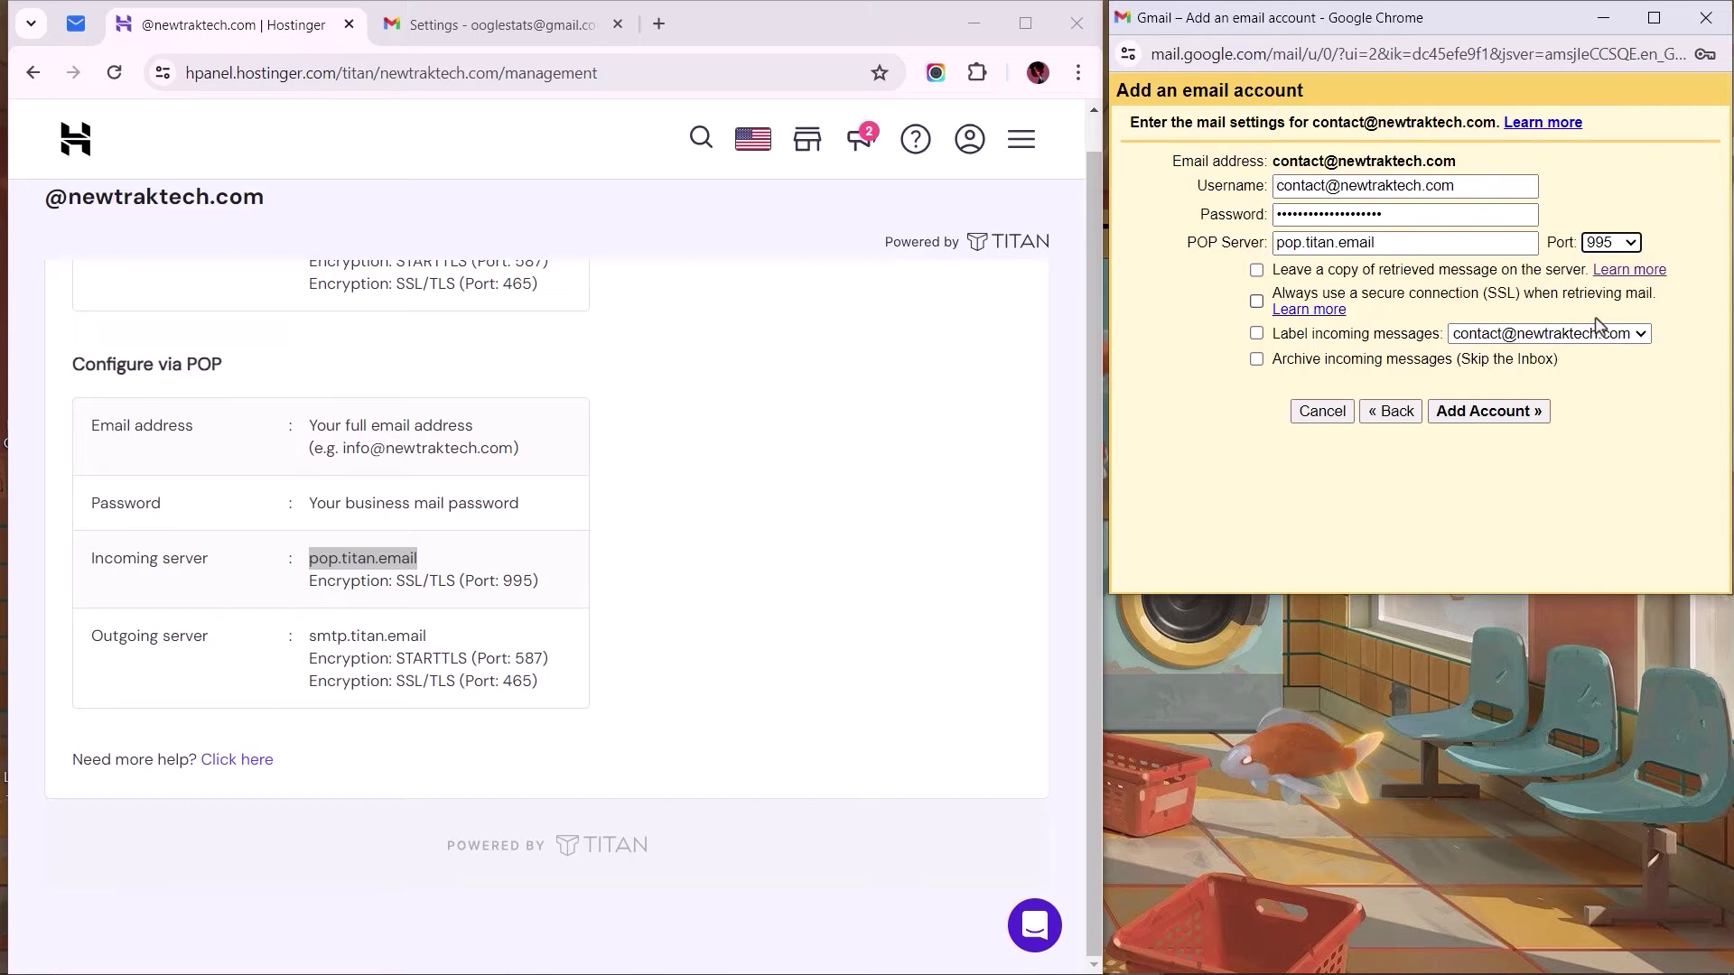
click(1256, 270)
click(1256, 300)
Step: Label incoming mail with a newly created 'Newtrak Technologies' label, keeping server copies enabled
click(1257, 333)
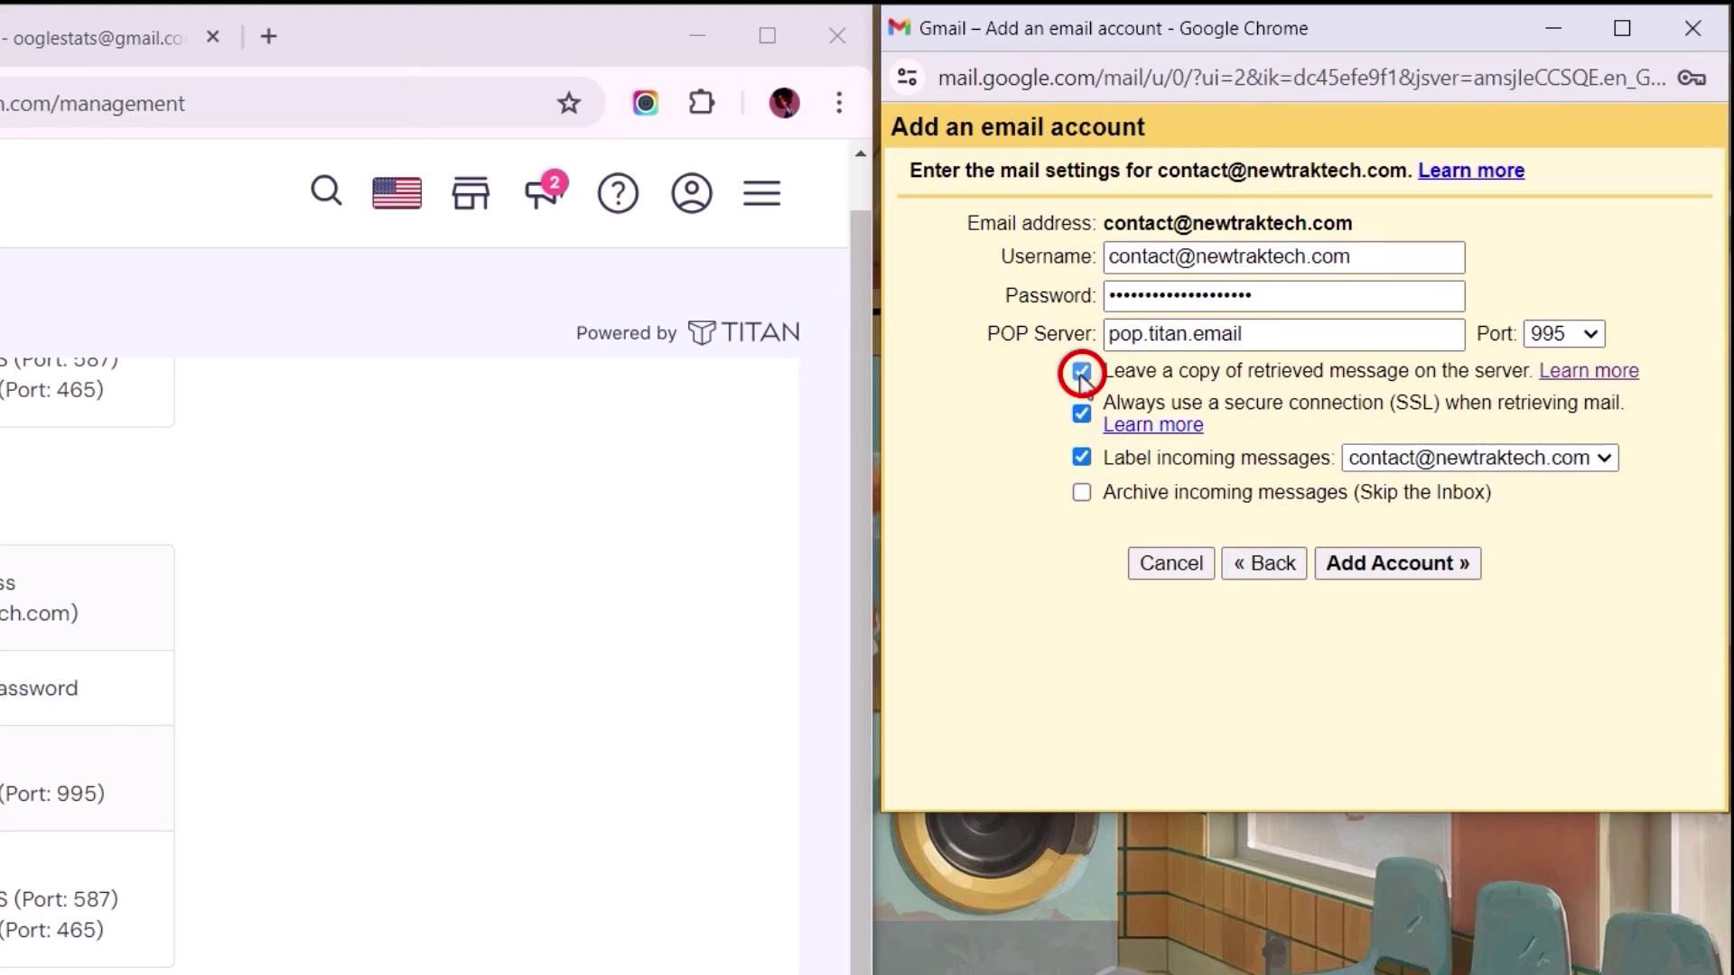
click(1082, 373)
click(1082, 373)
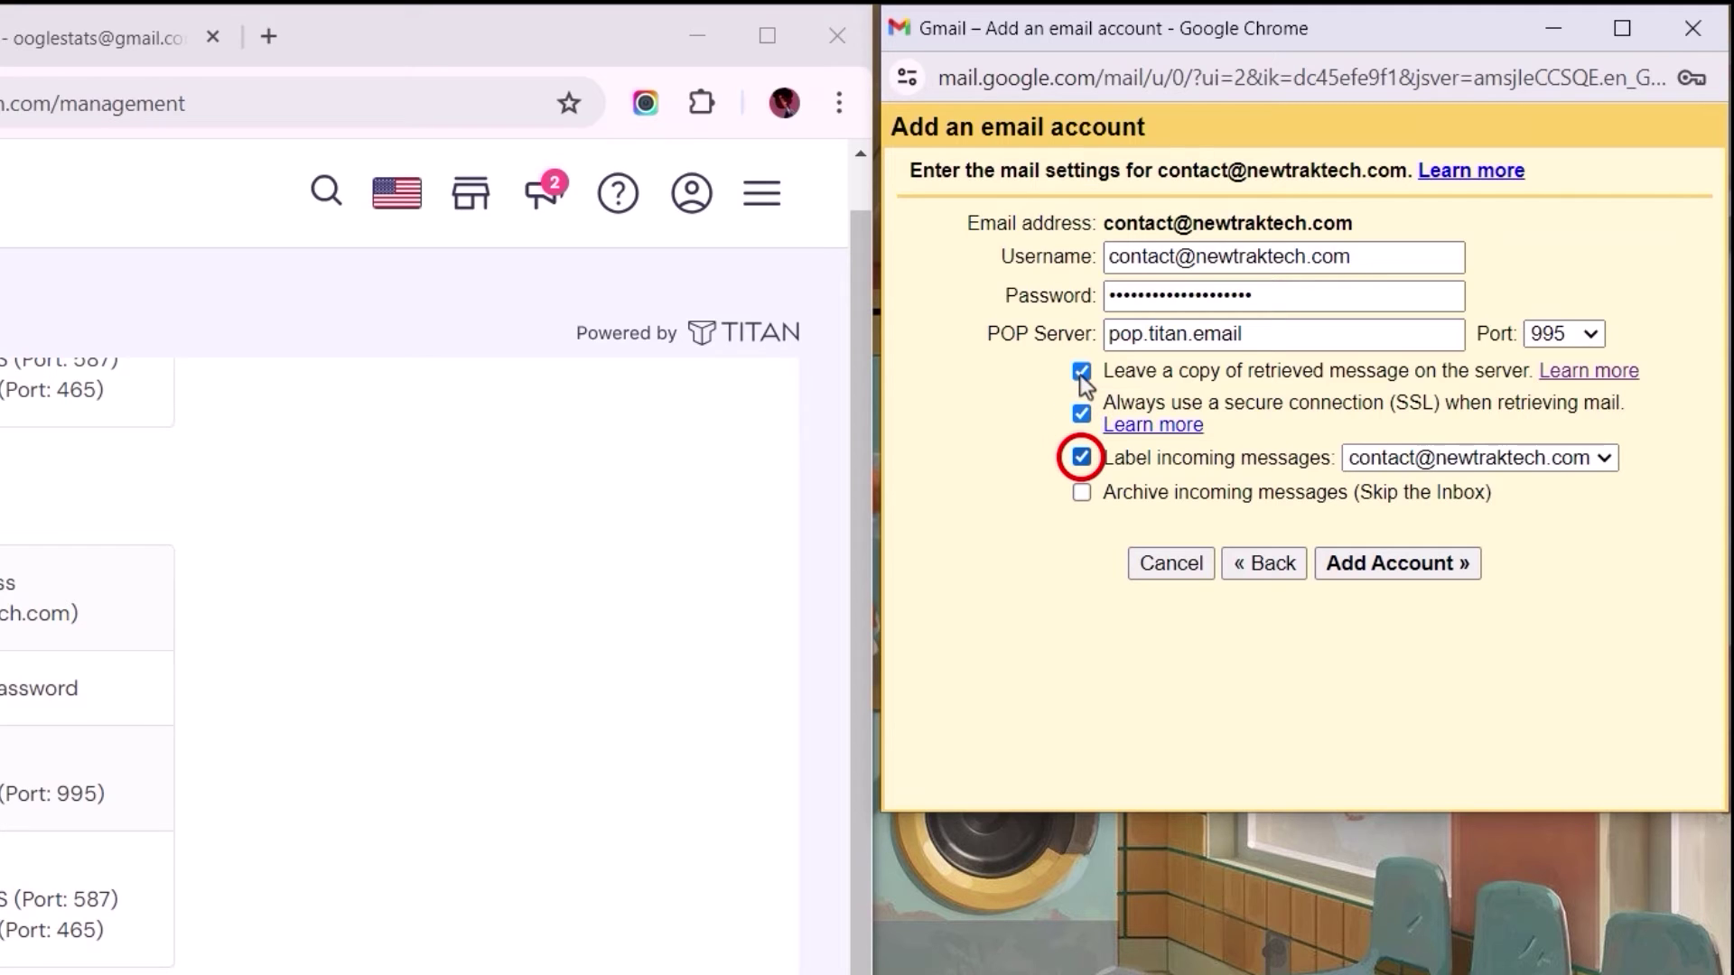
click(1412, 460)
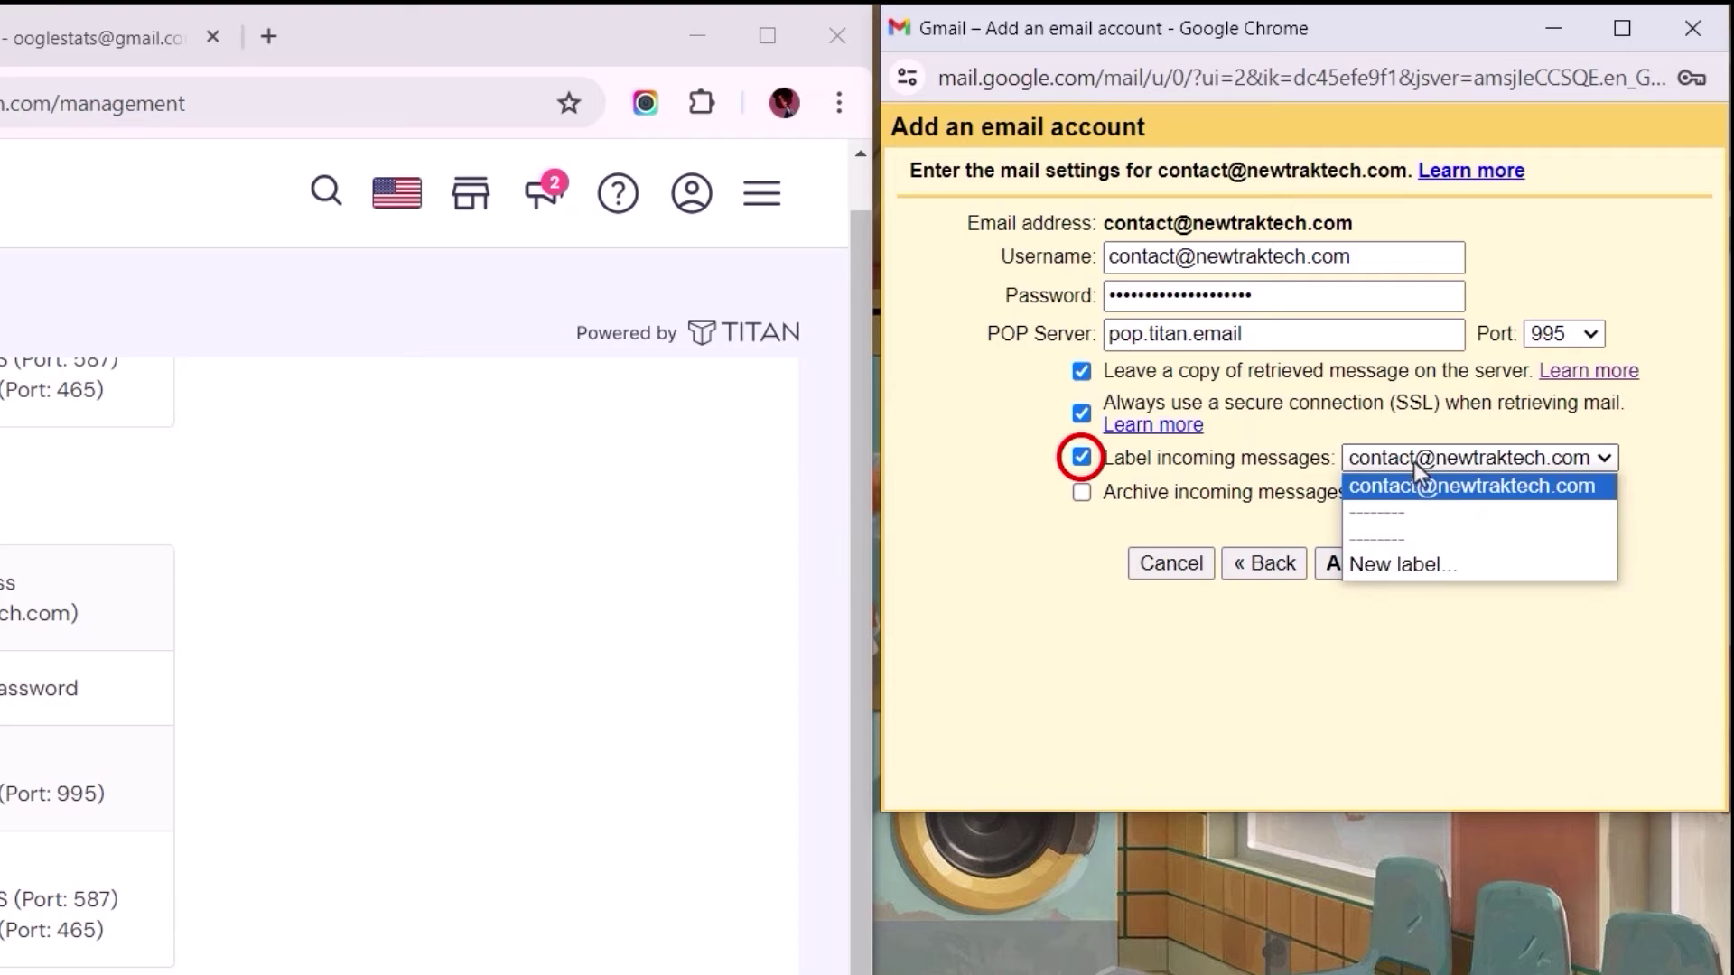
click(1426, 564)
text(Newtrak )
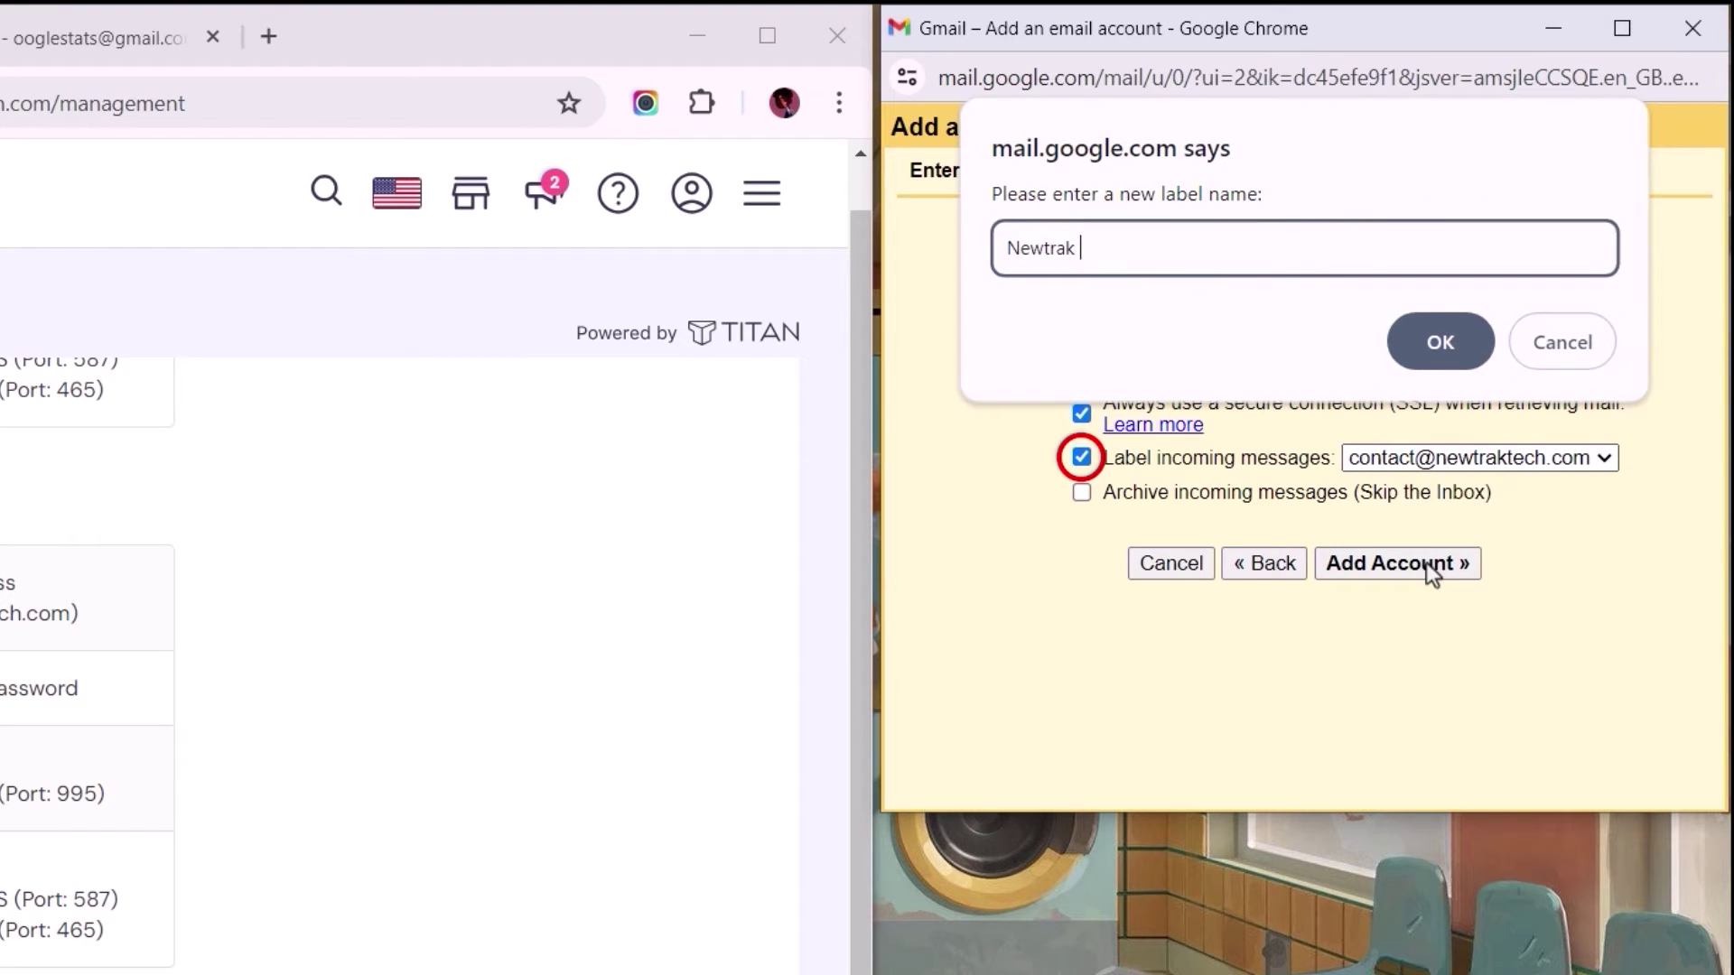
text(Technologies)
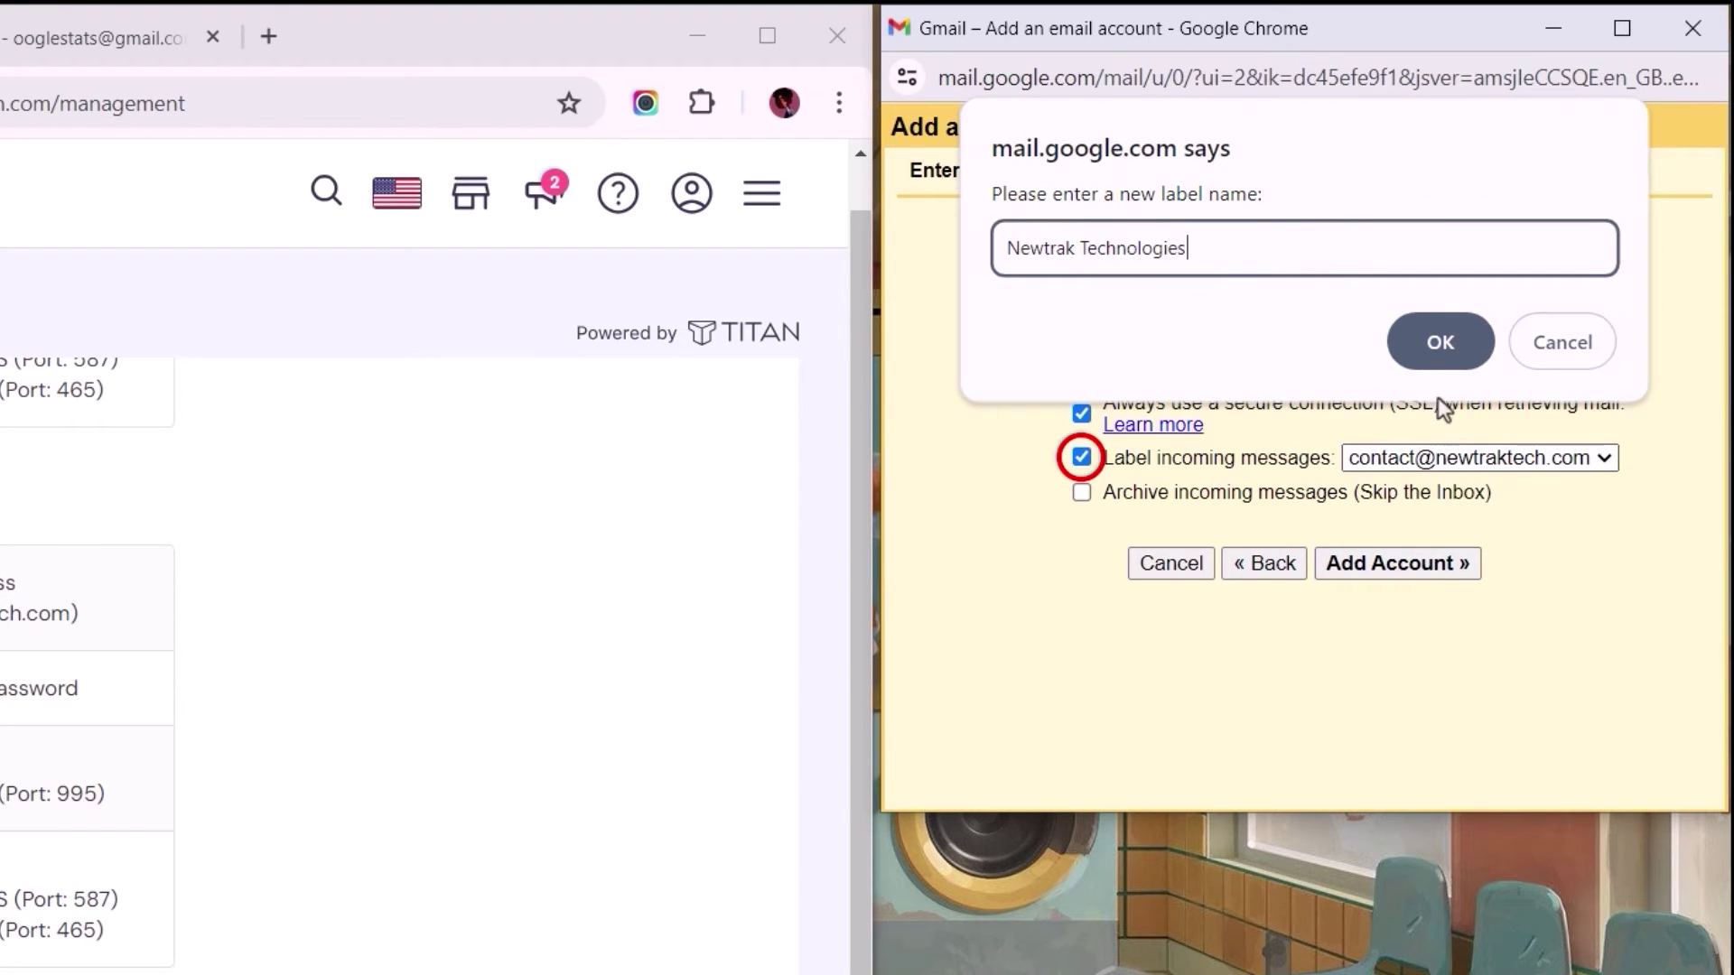
click(1440, 349)
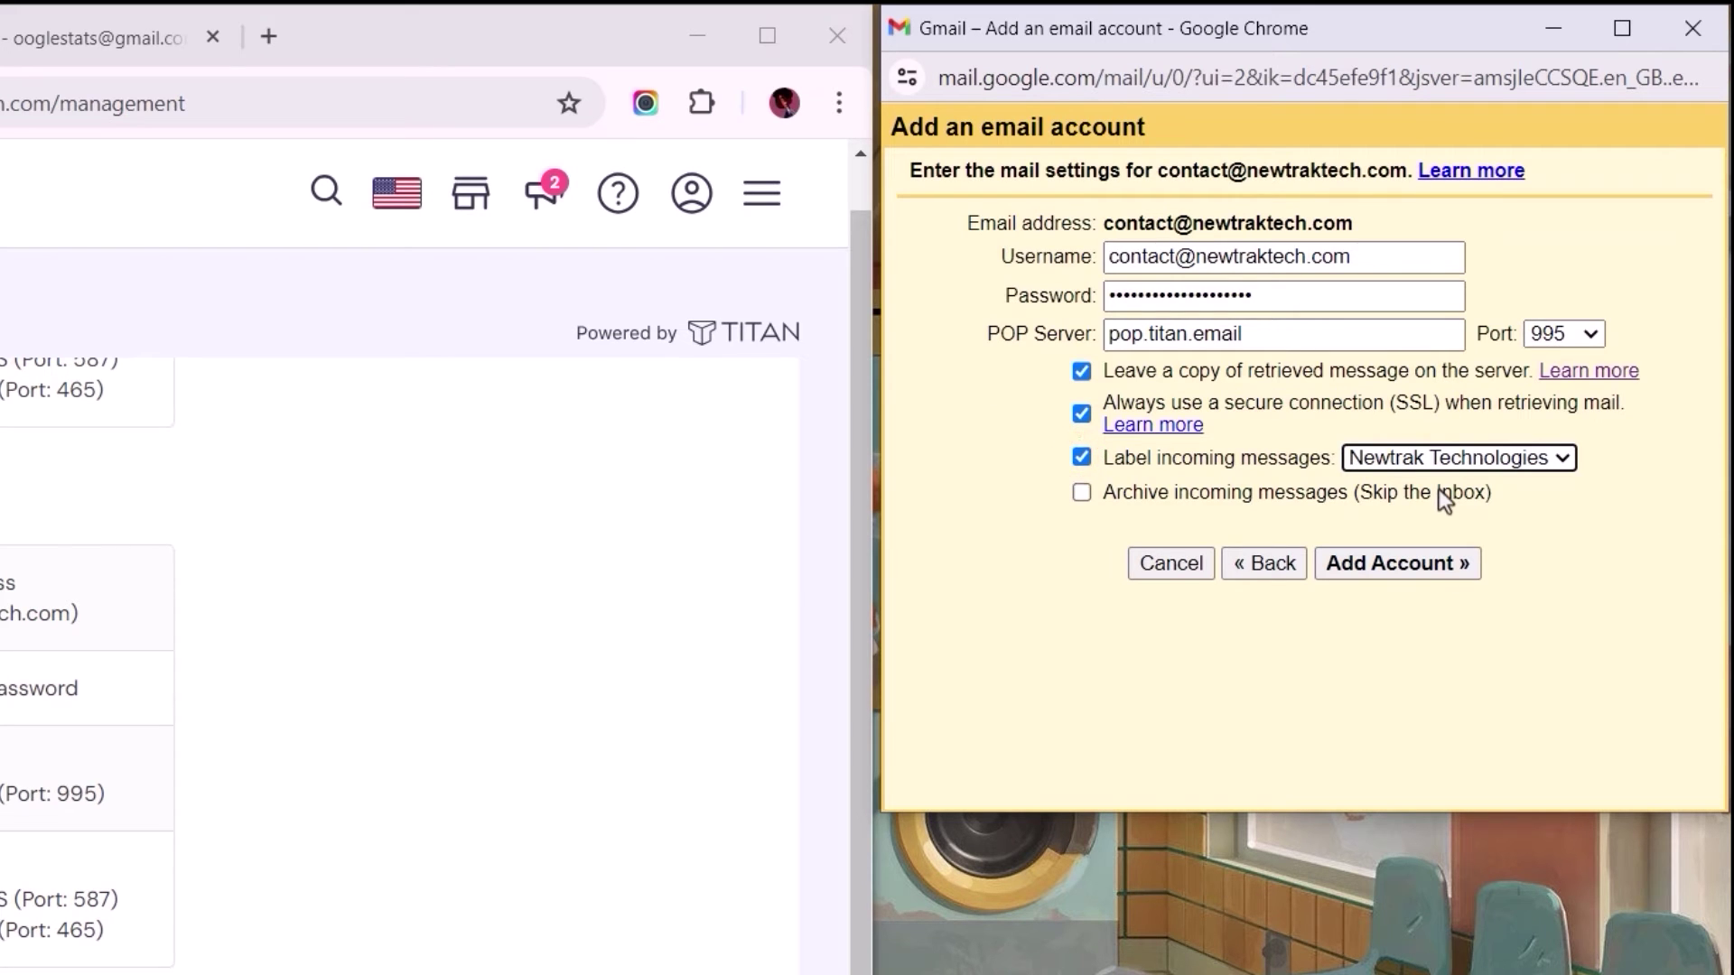
Step: Add the POP account and choose Yes to send mail as the business address
click(1382, 560)
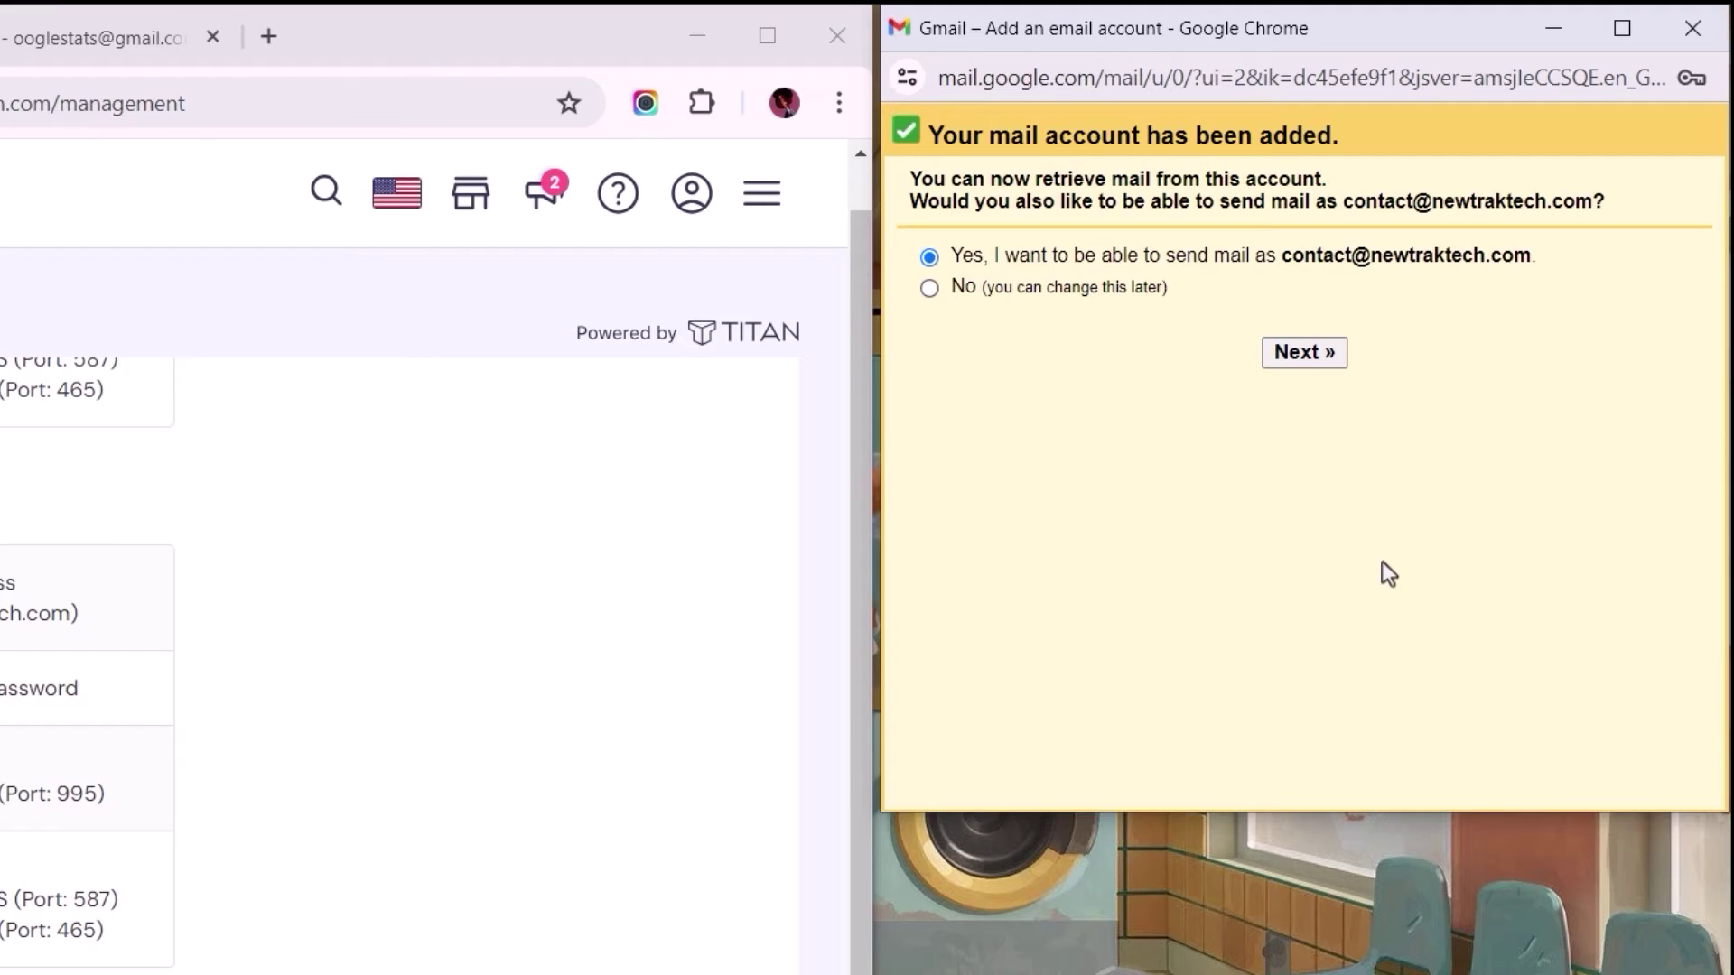
triple_click(908, 206)
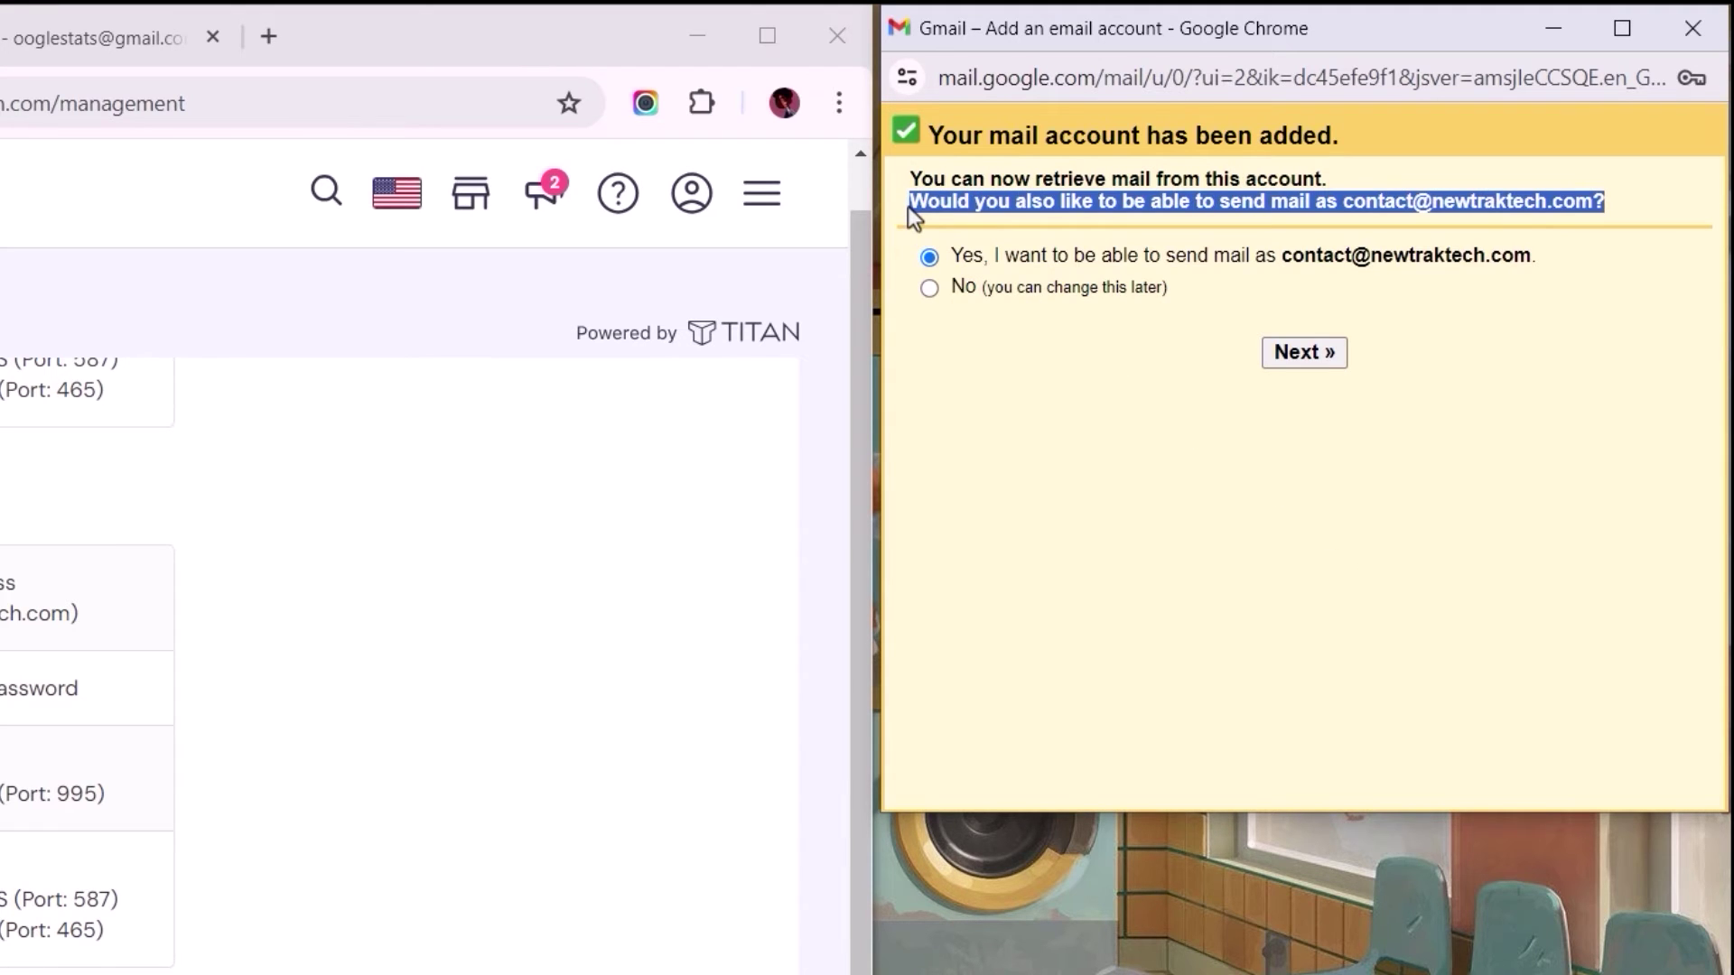
click(909, 207)
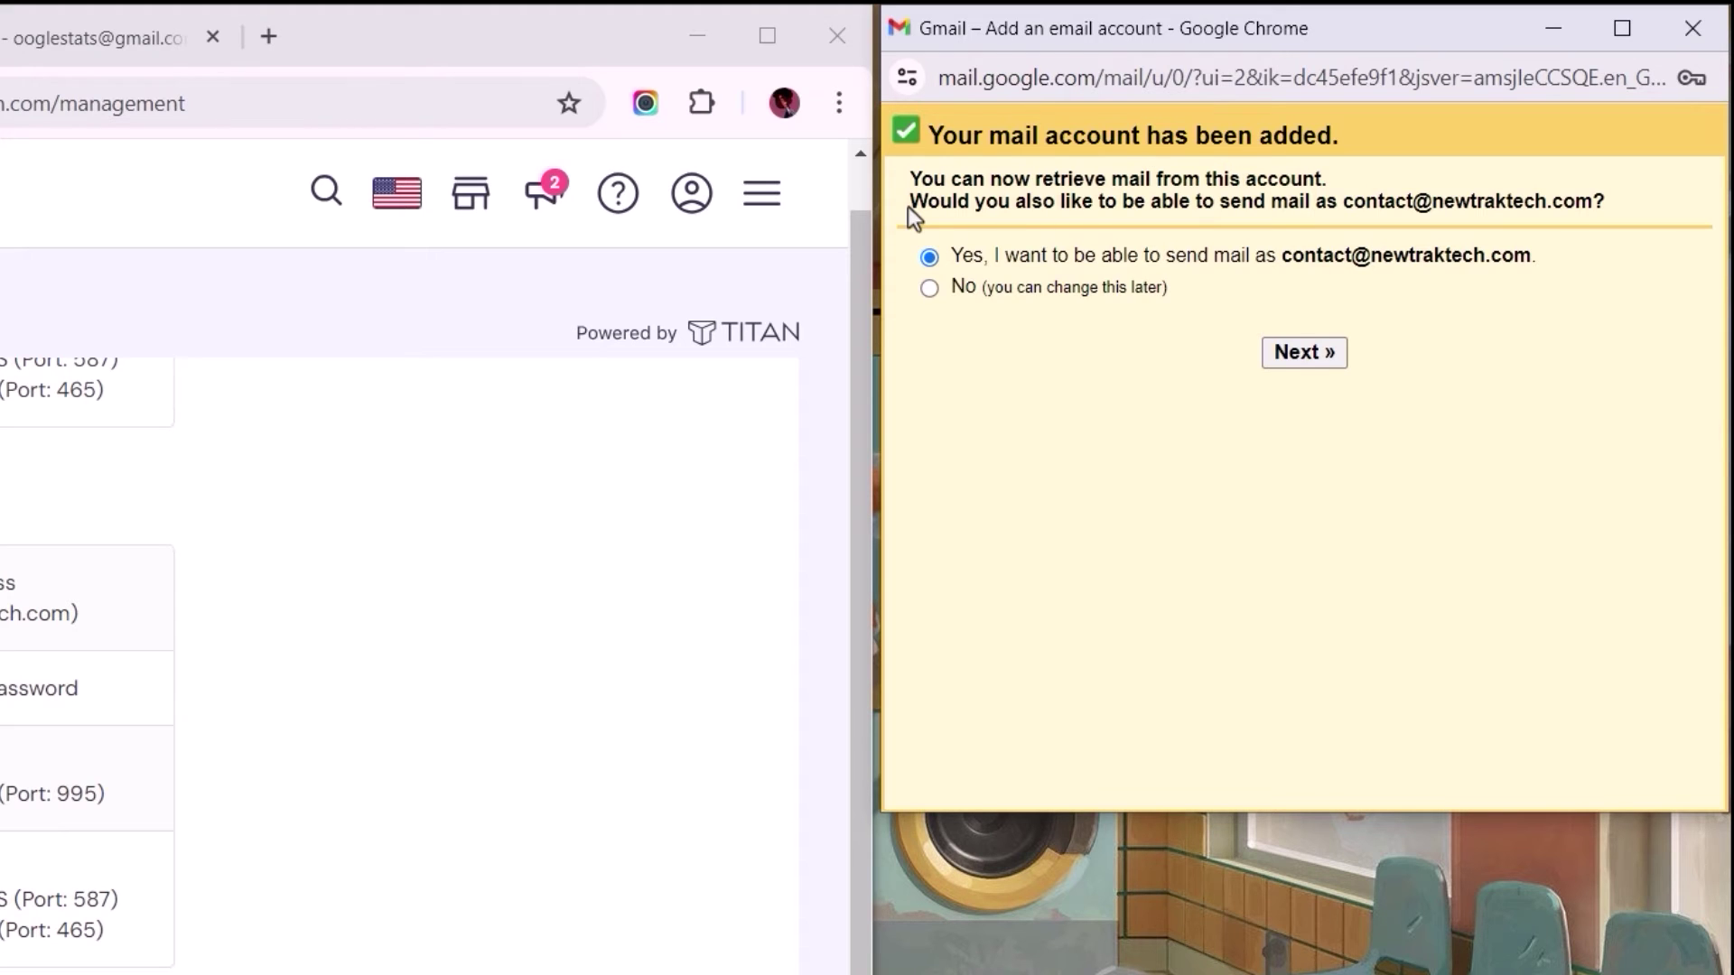
click(1295, 359)
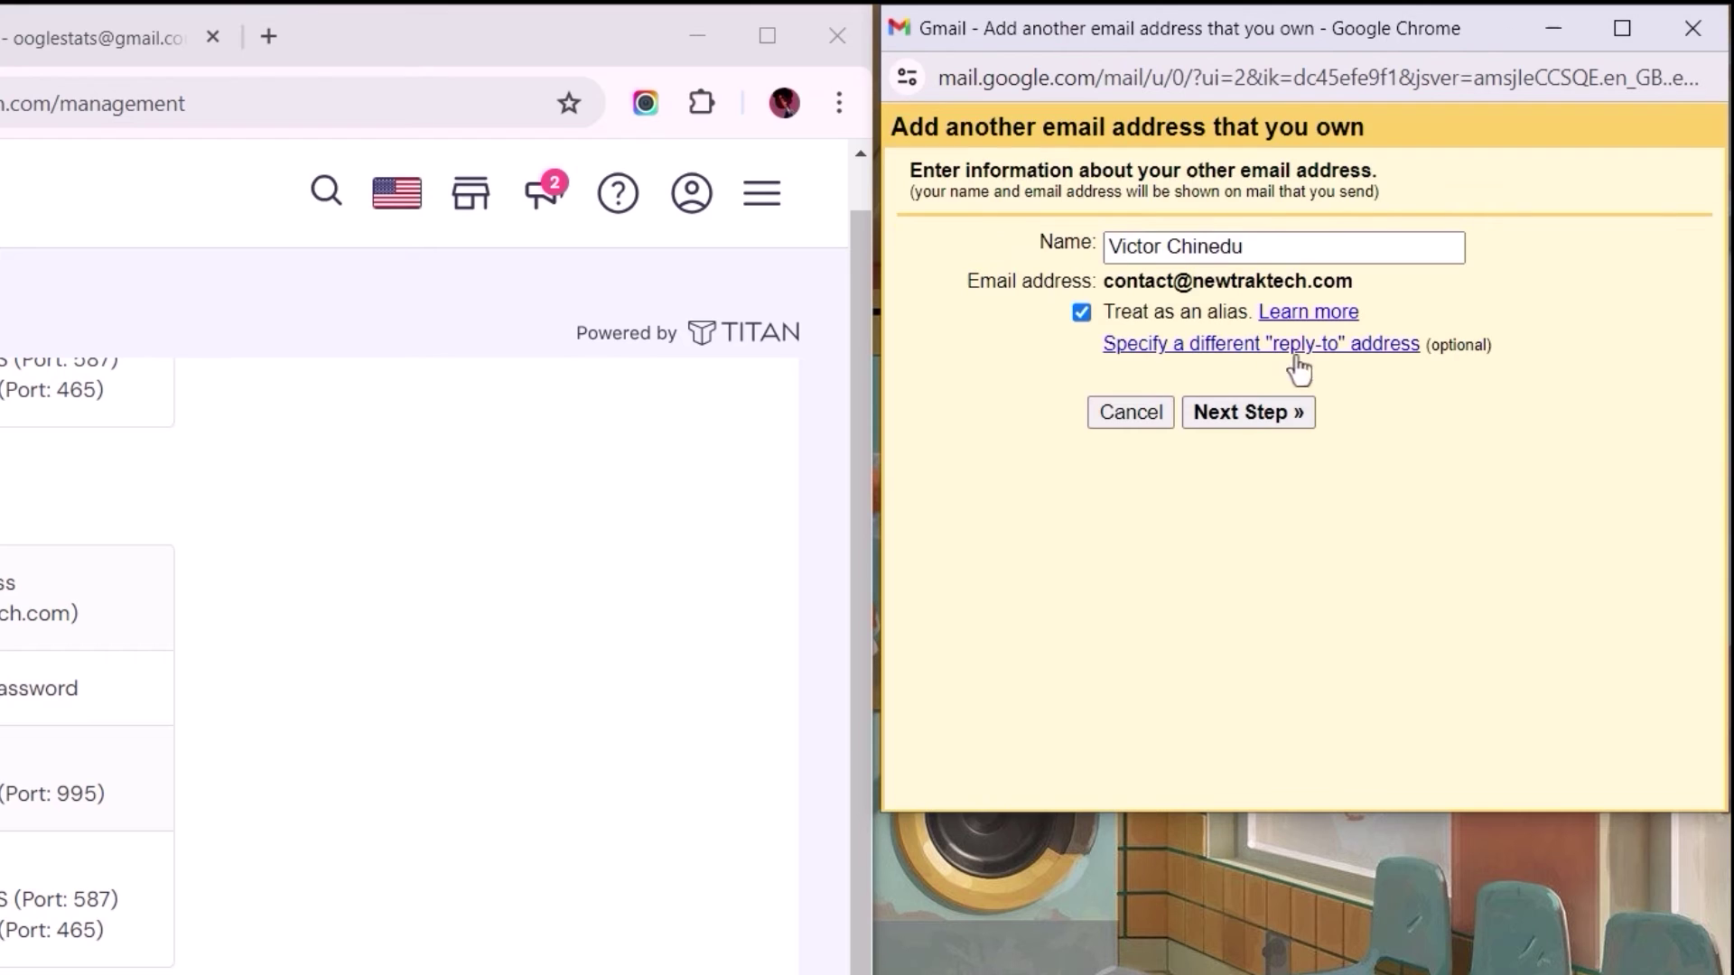
Step: Set the sender name to 'Newtrak Technologies' and continue to the SMTP step
triple_click(1324, 248)
text(Newtrak Technologies)
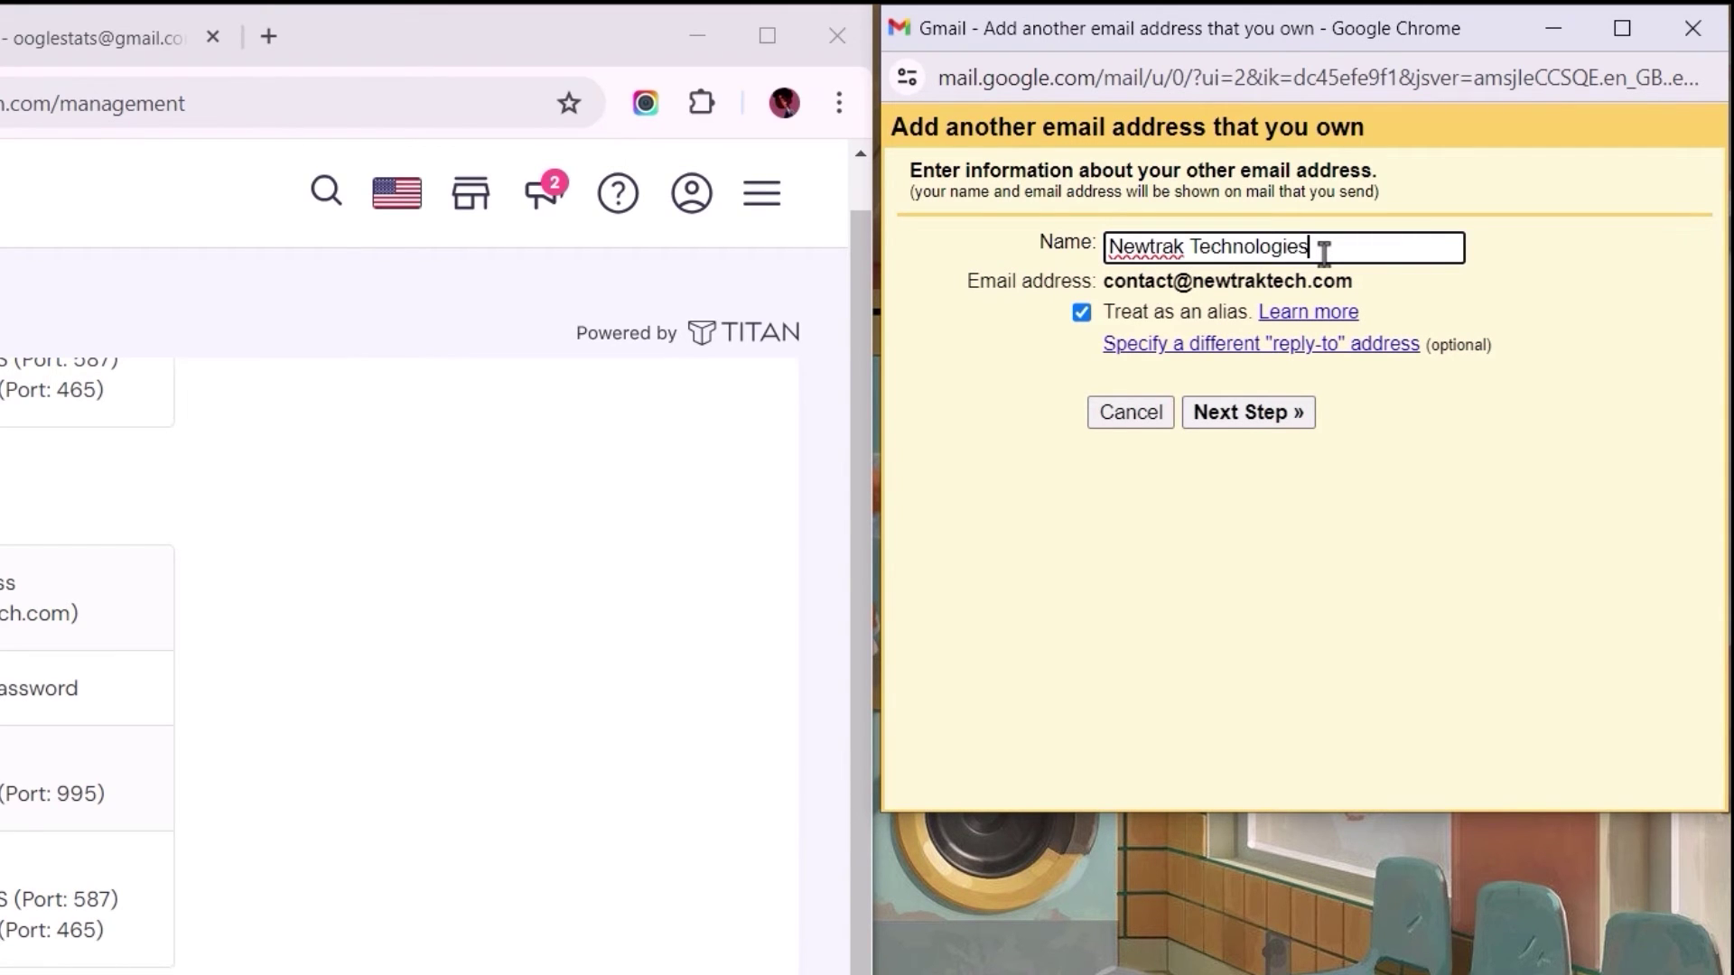
click(1235, 418)
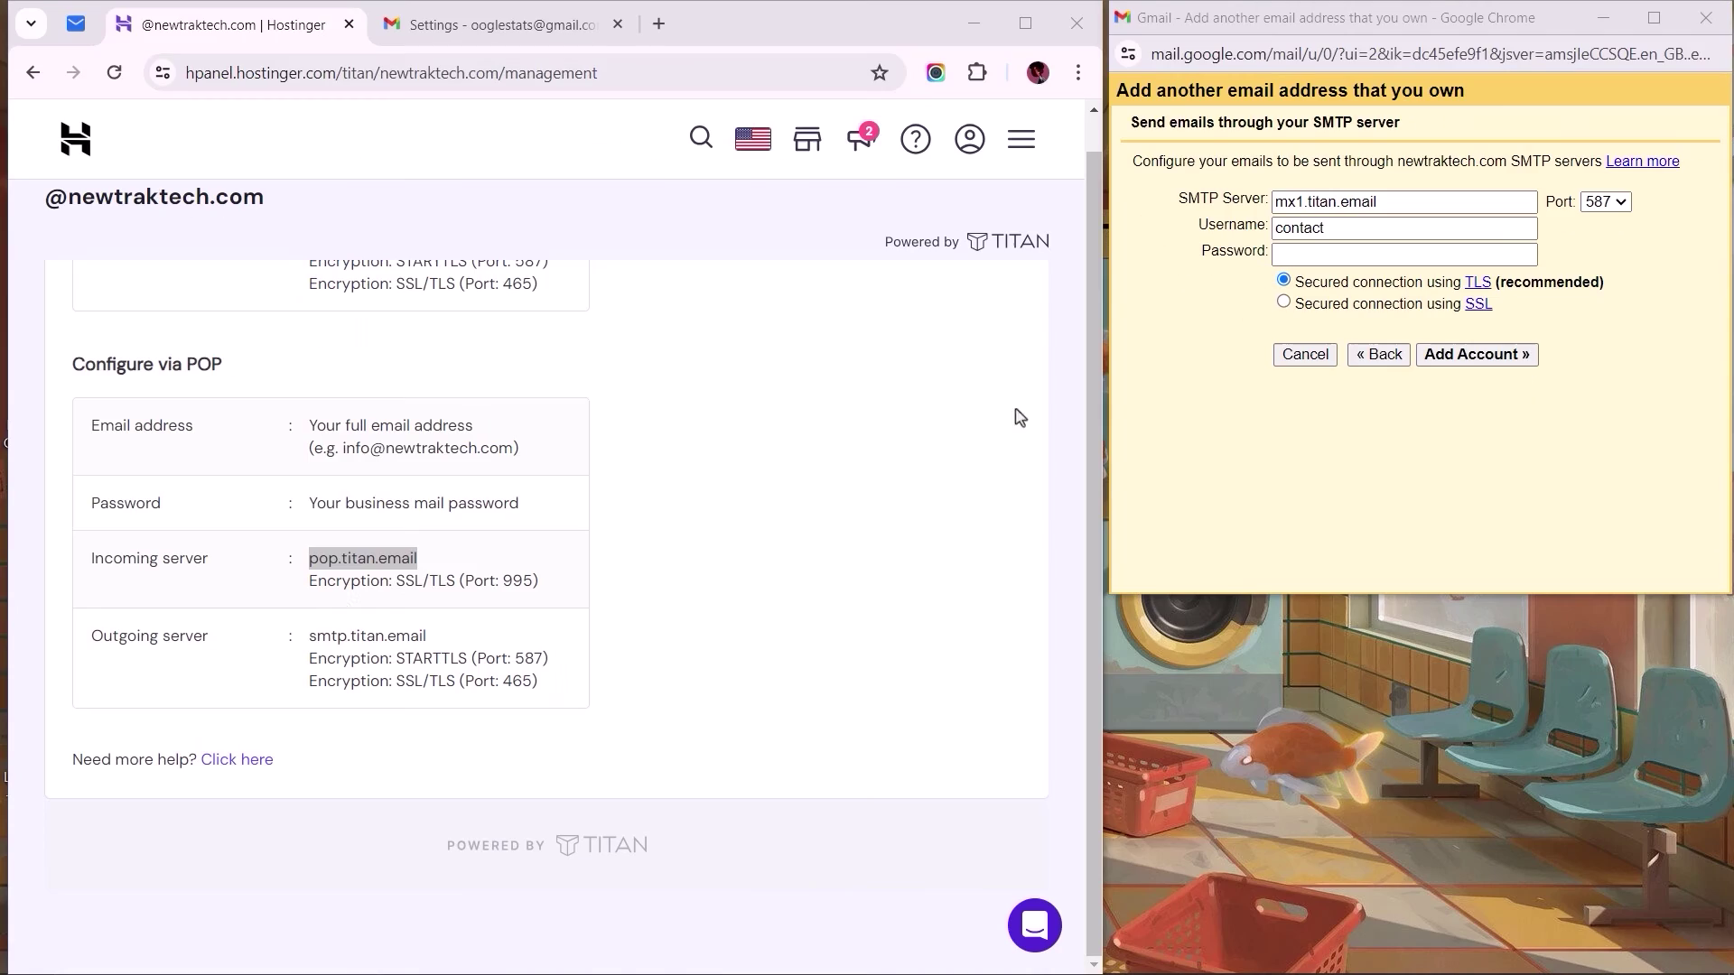
Step: Copy smtp.titan.email from Hostinger's settings into Gmail's SMTP Server field
double_click(205, 638)
drag(205, 642, 108, 643)
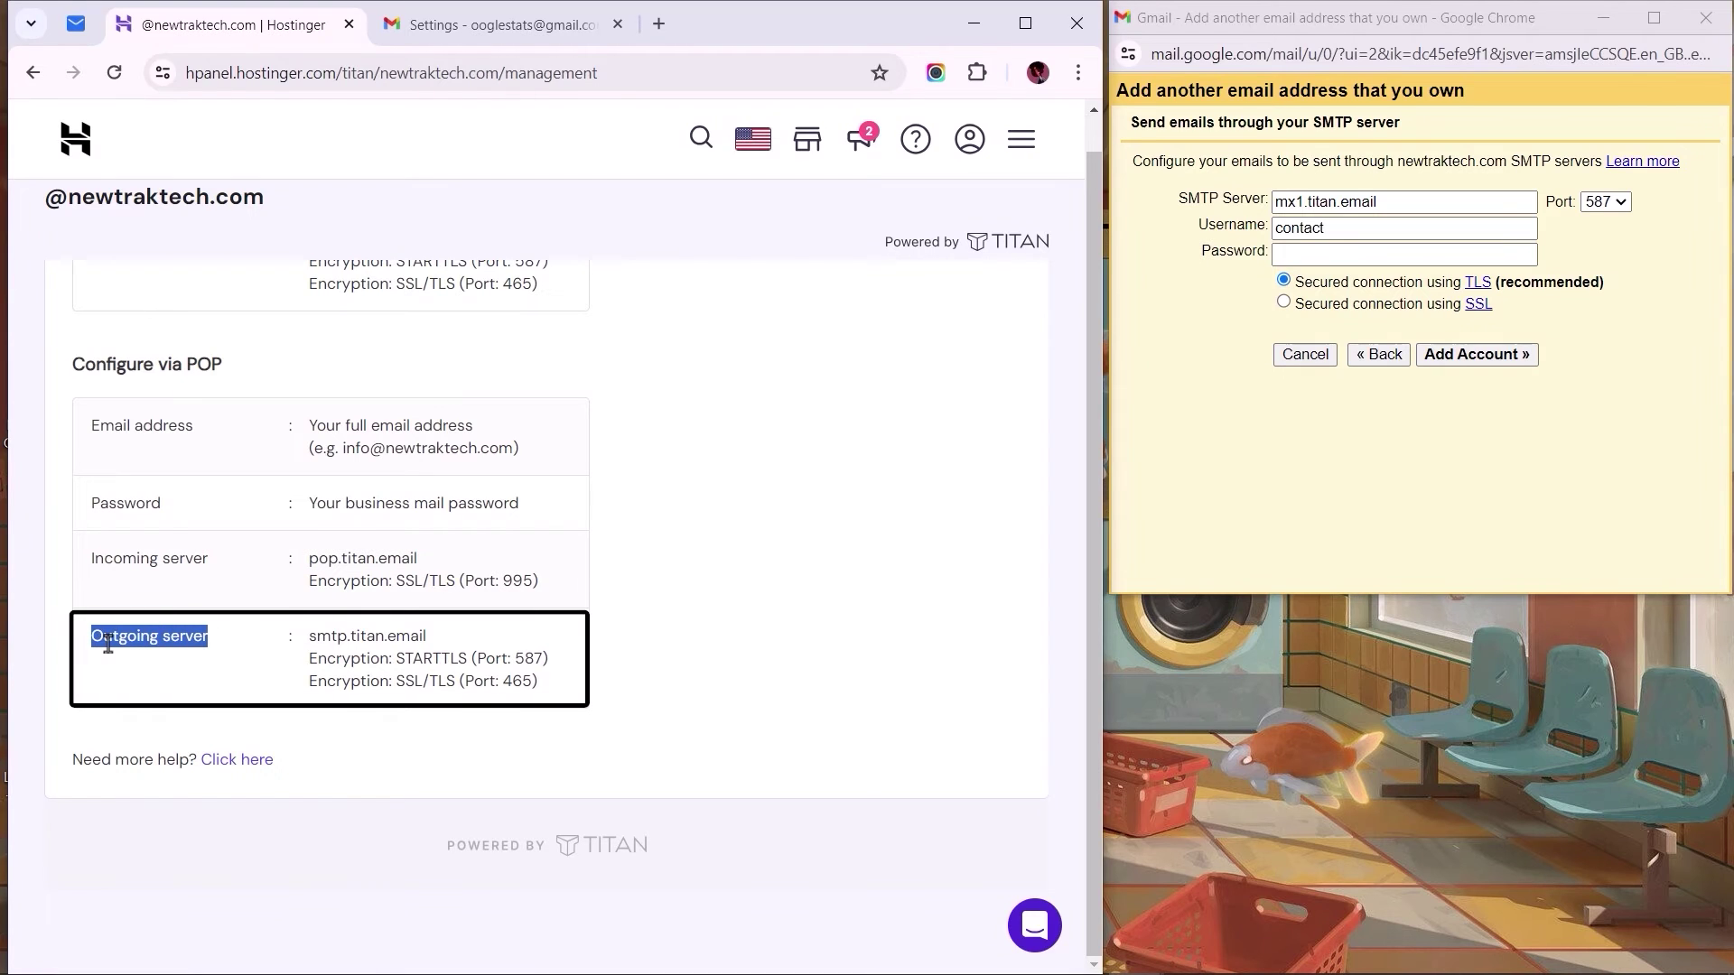
click(108, 644)
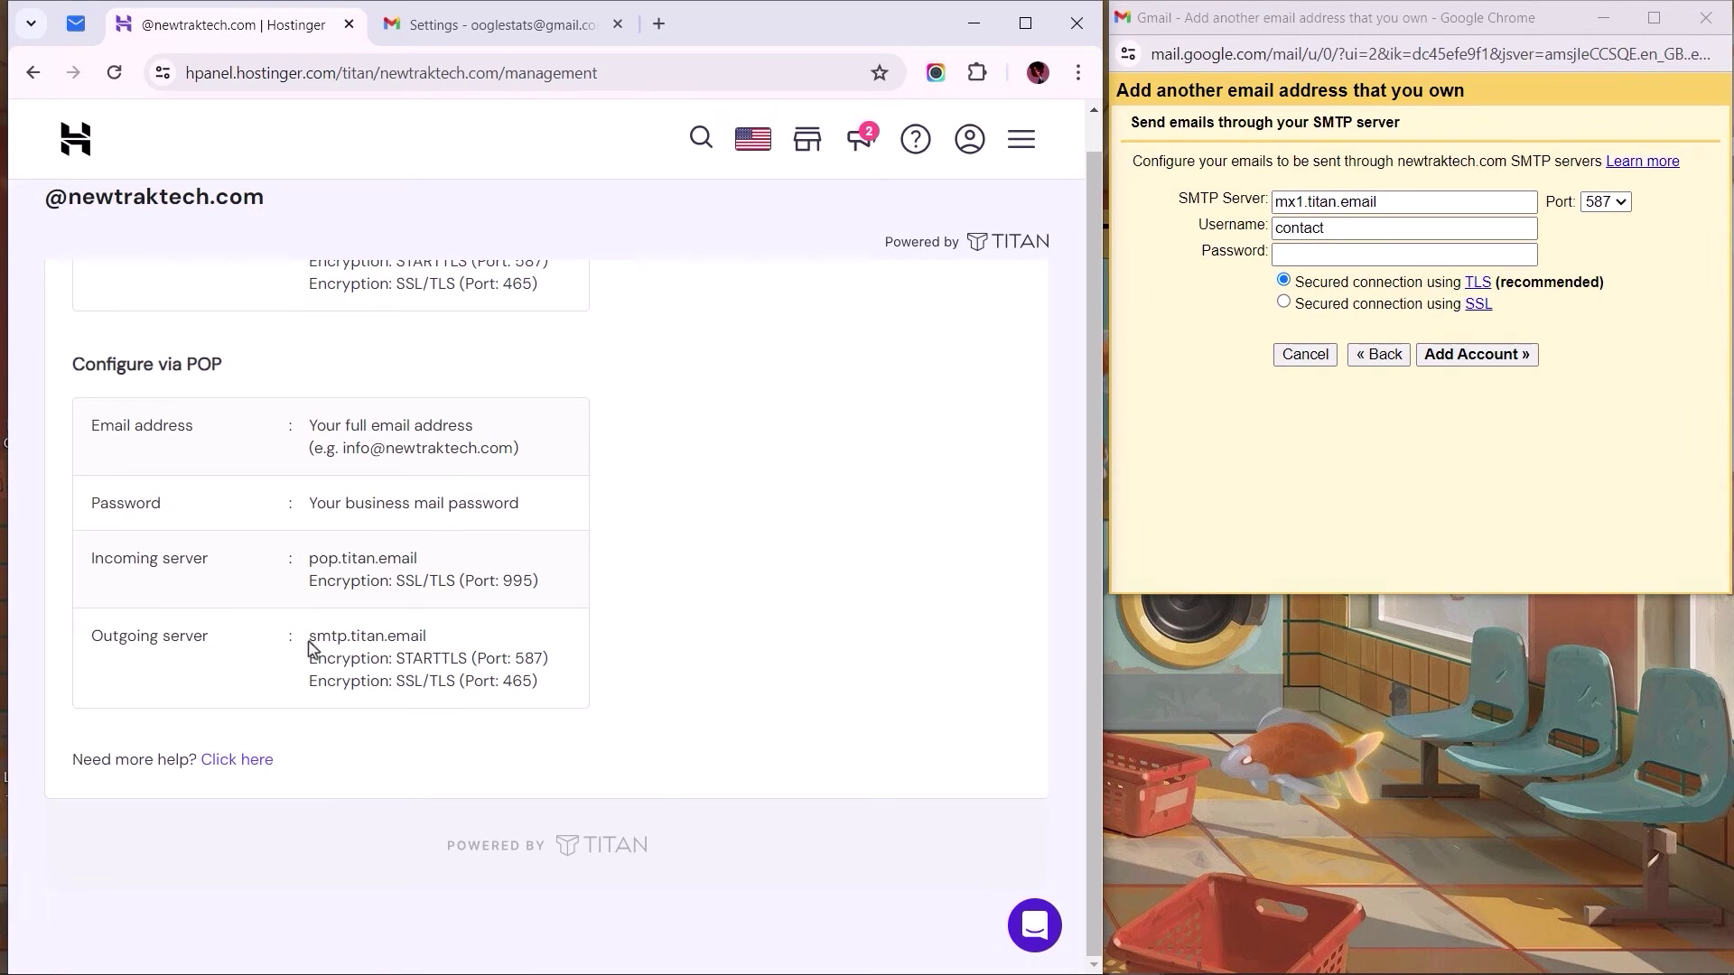
drag(308, 637, 427, 636)
key(ctrl+c)
drag(1380, 202, 1273, 204)
key(ctrl+v)
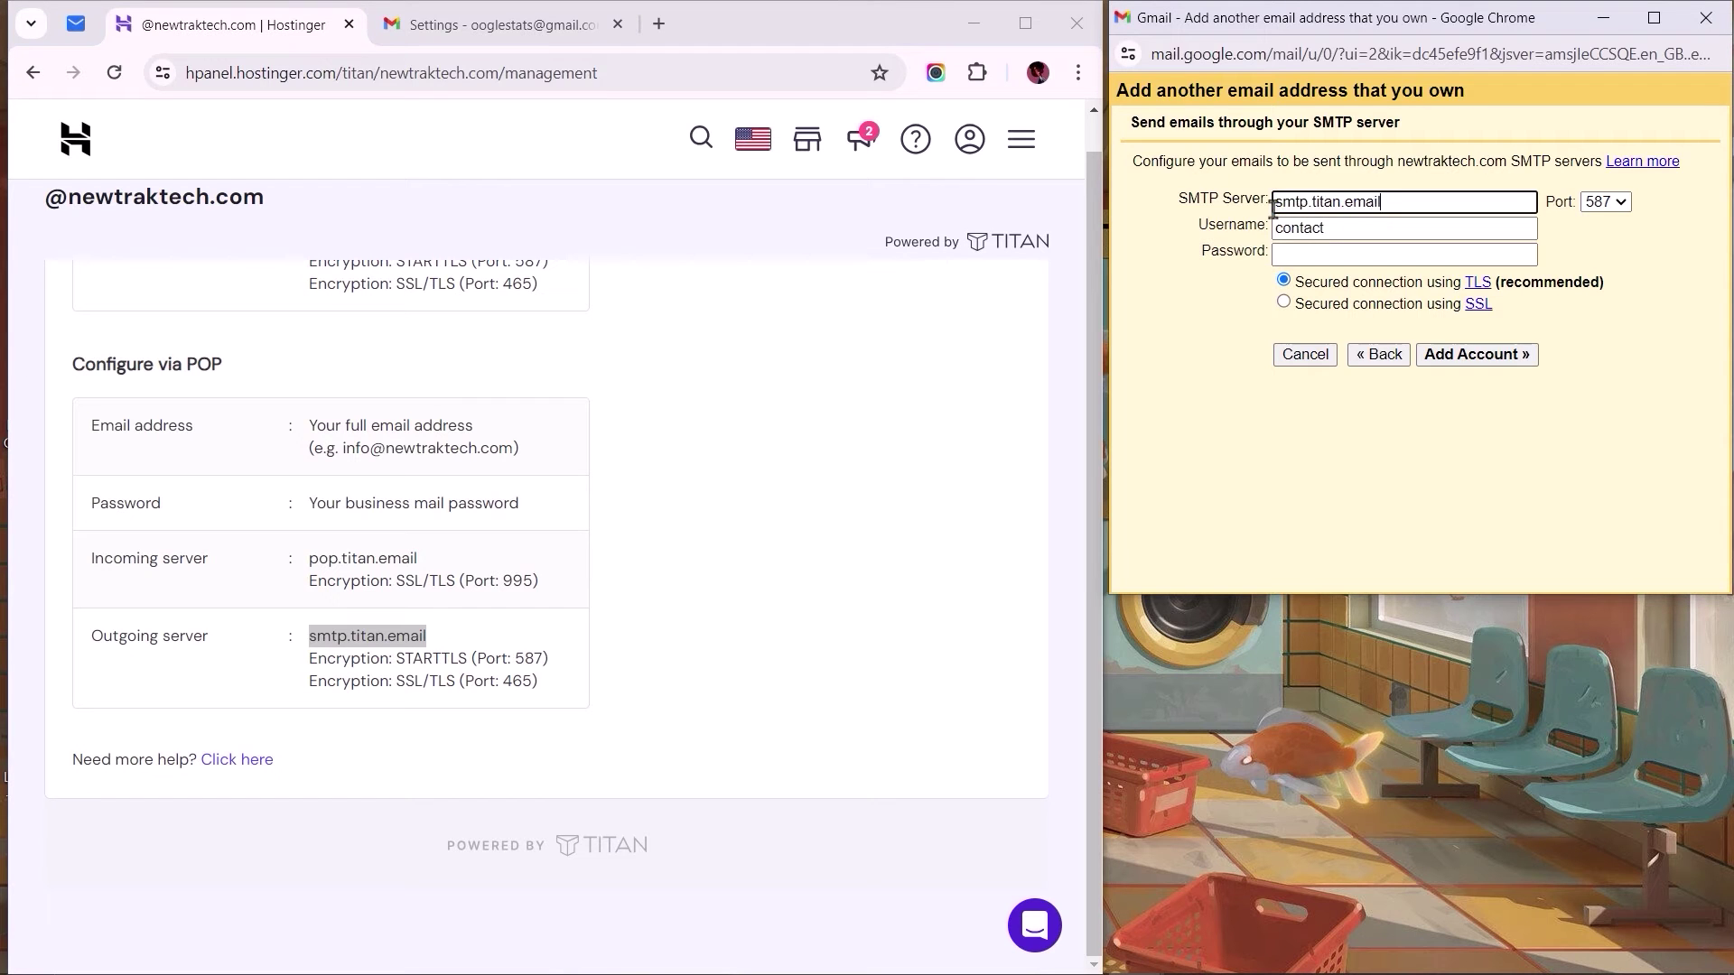
Step: Set SMTP port 465, make the username the full business address, and paste the password
triple_click(534, 689)
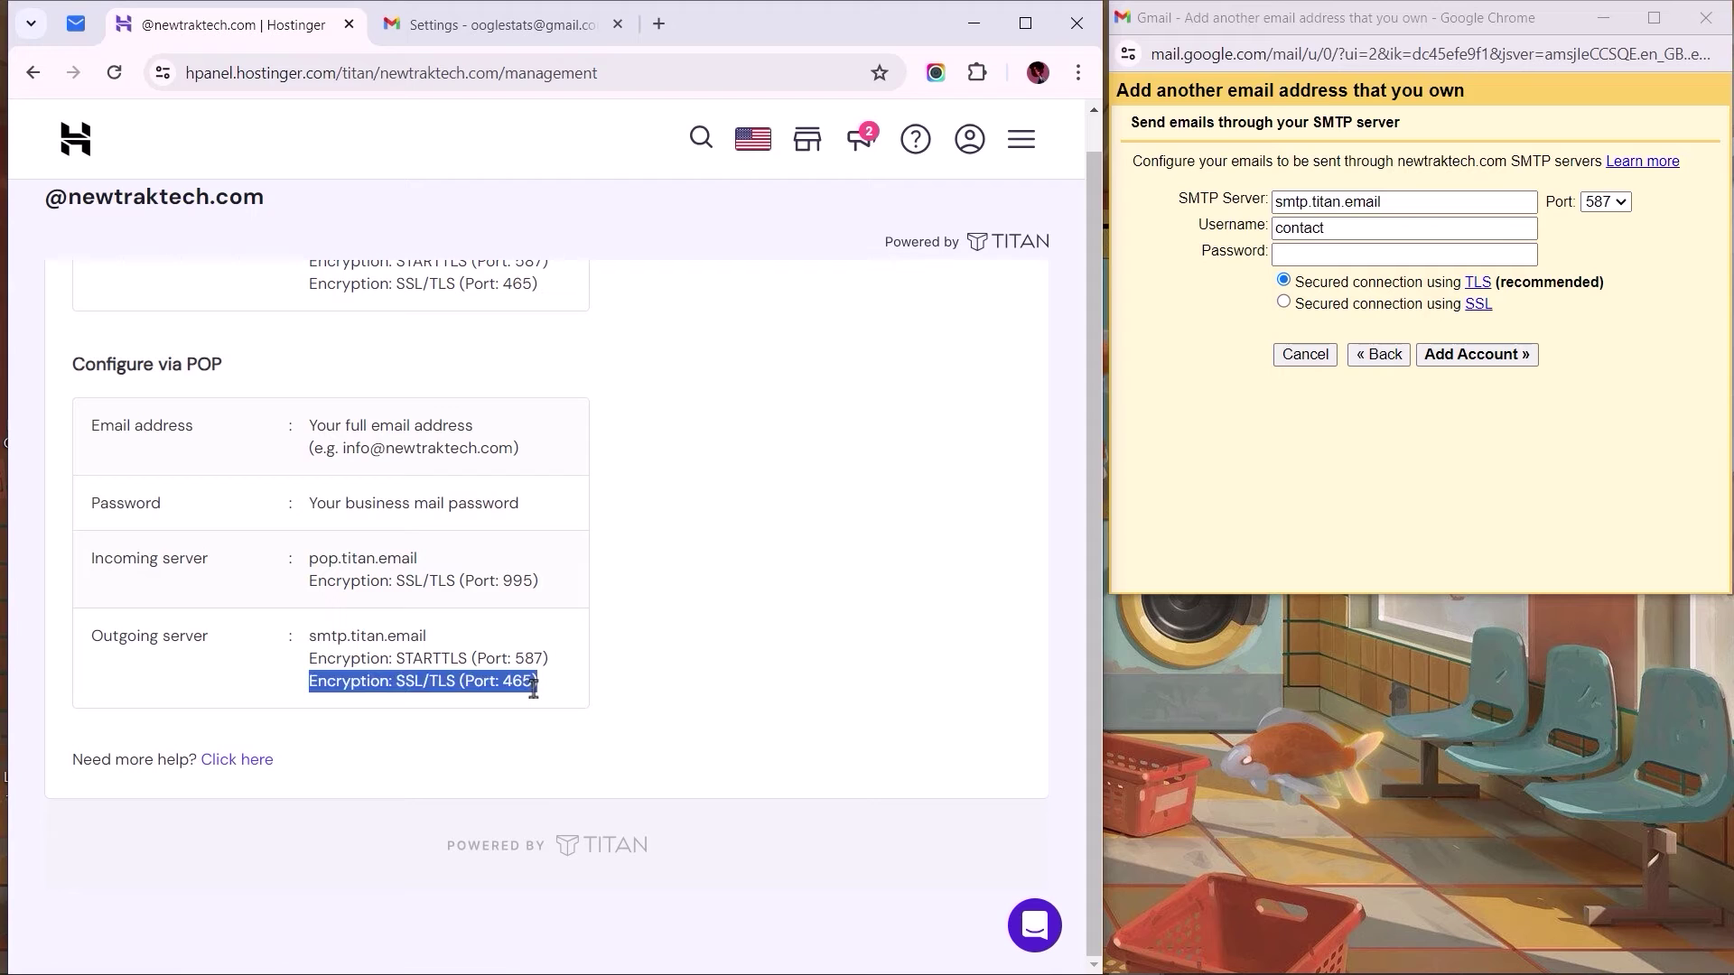
click(529, 684)
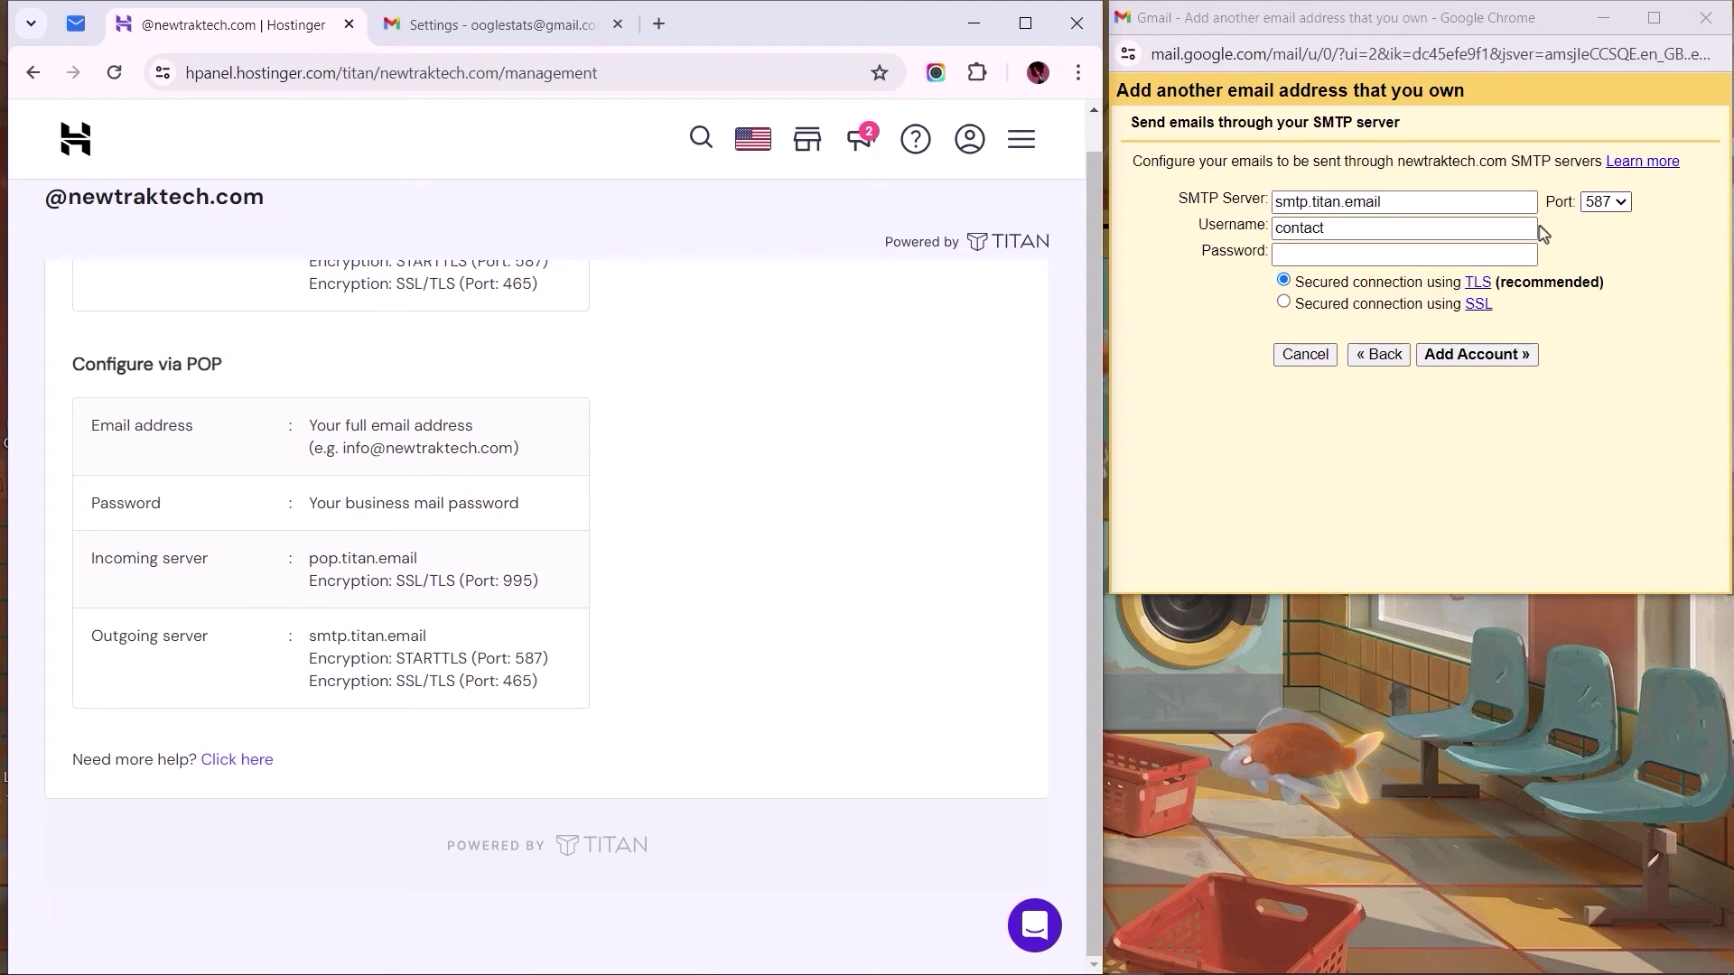
click(1607, 203)
click(1606, 240)
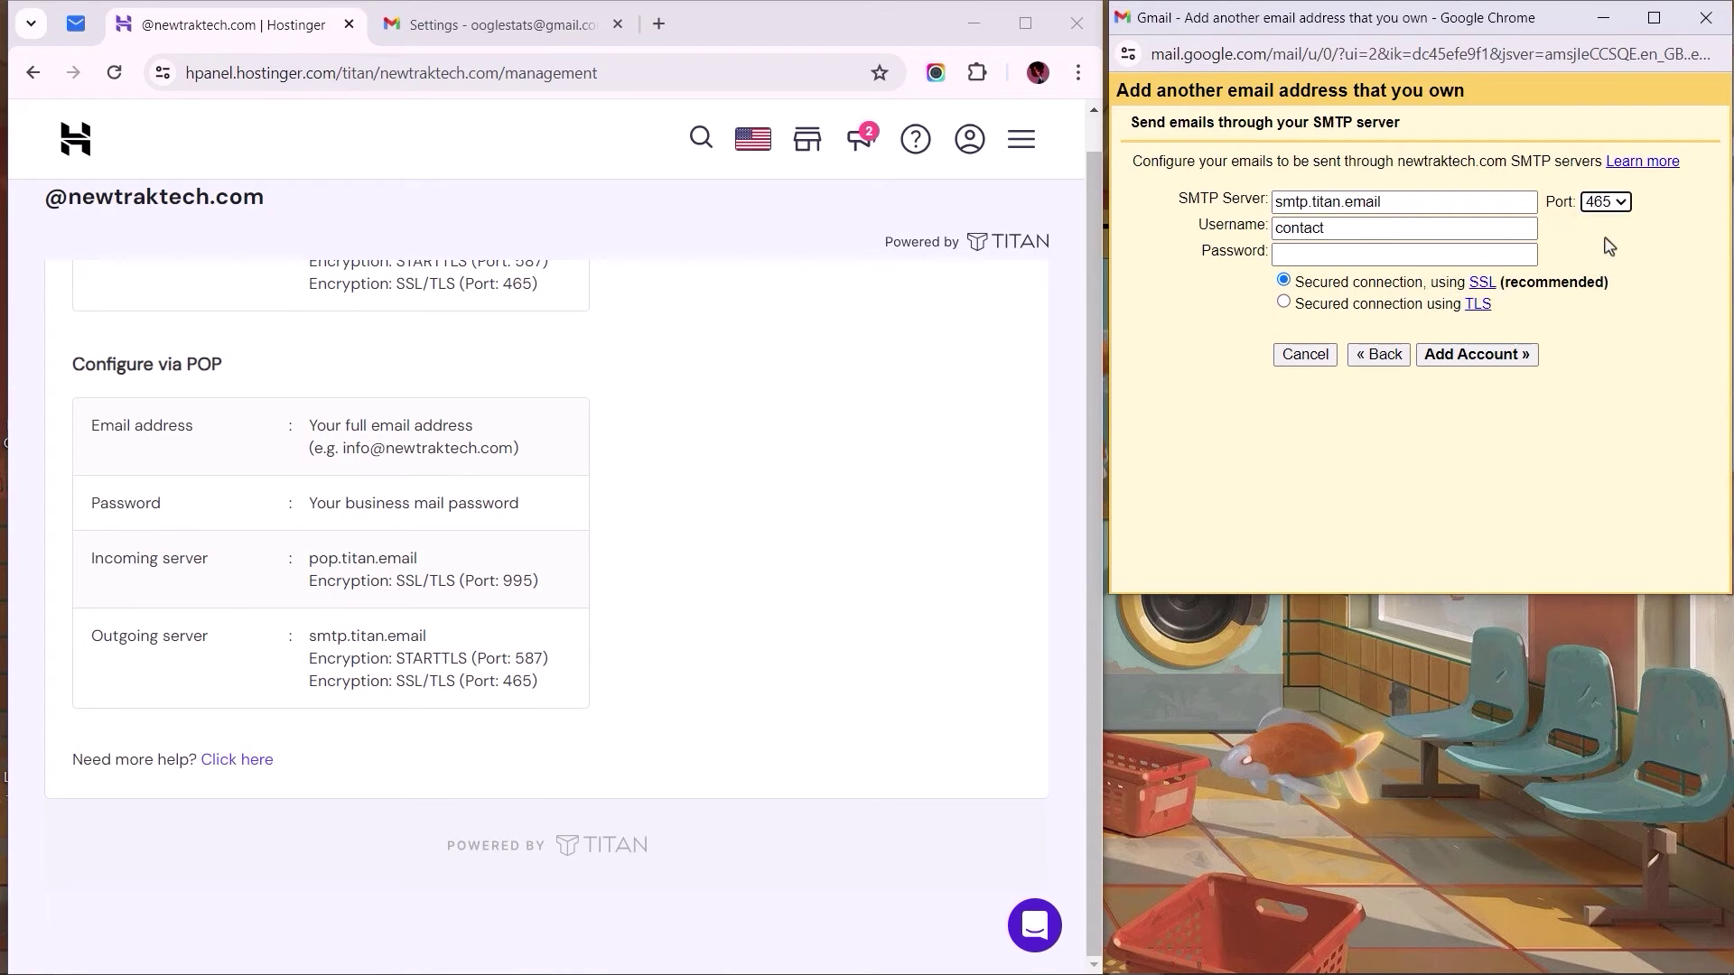
double_click(1525, 229)
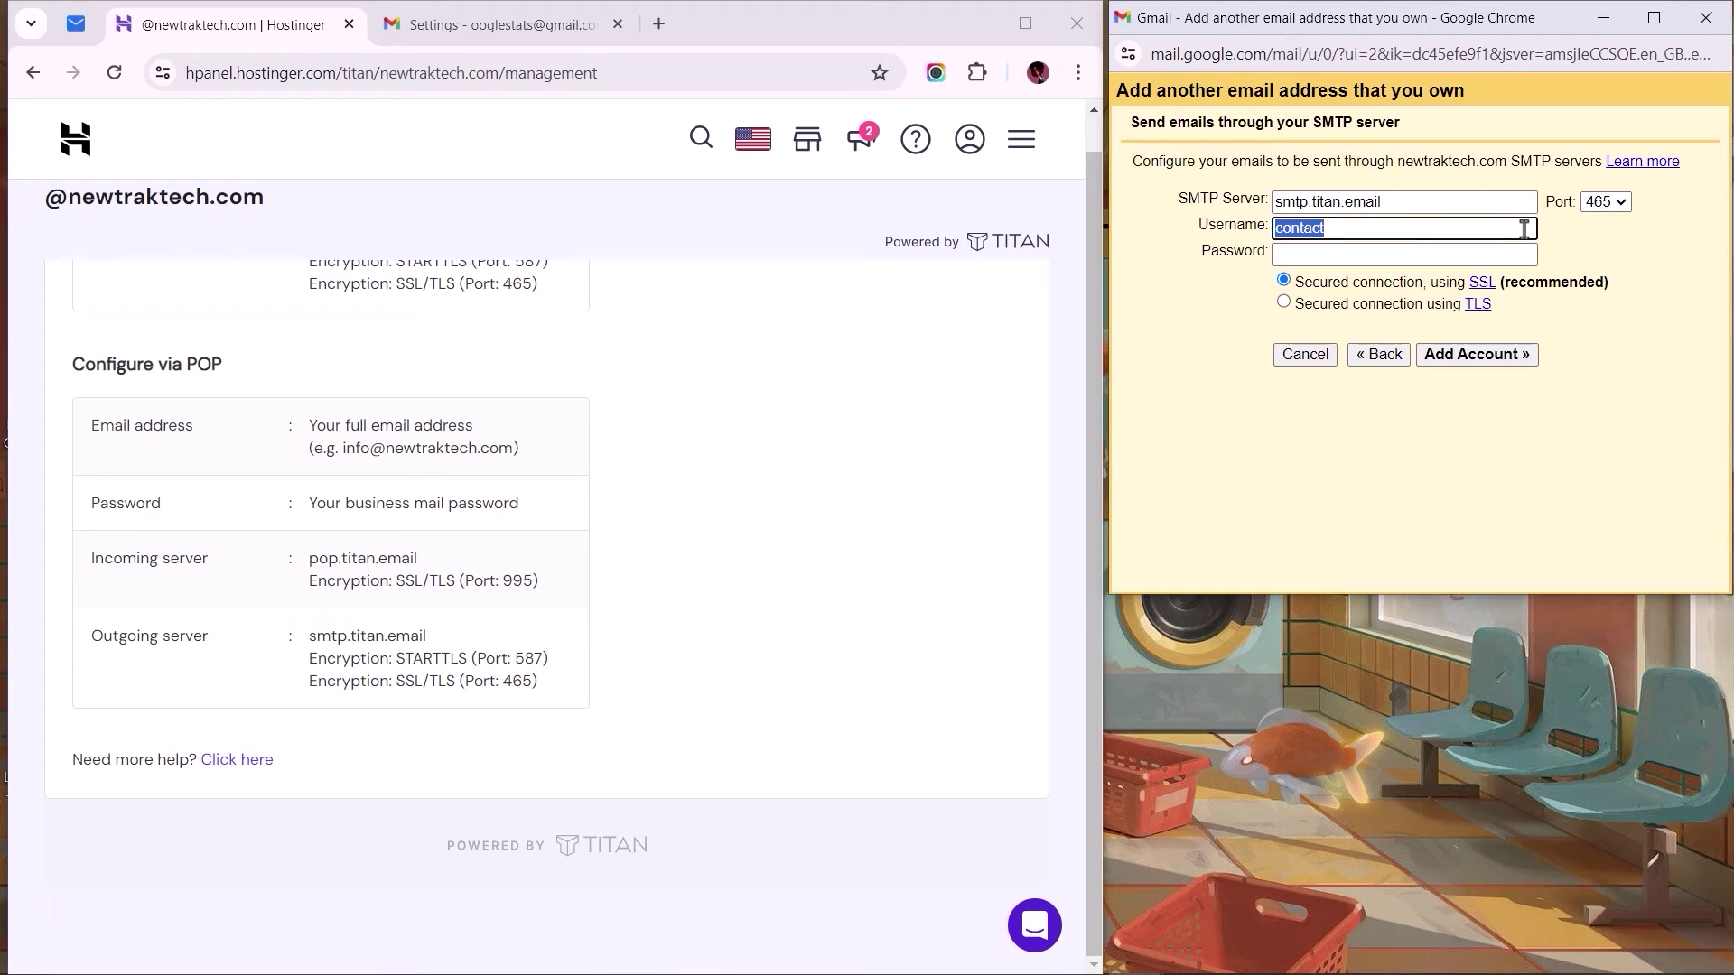
click(1524, 228)
key(ctrl+v)
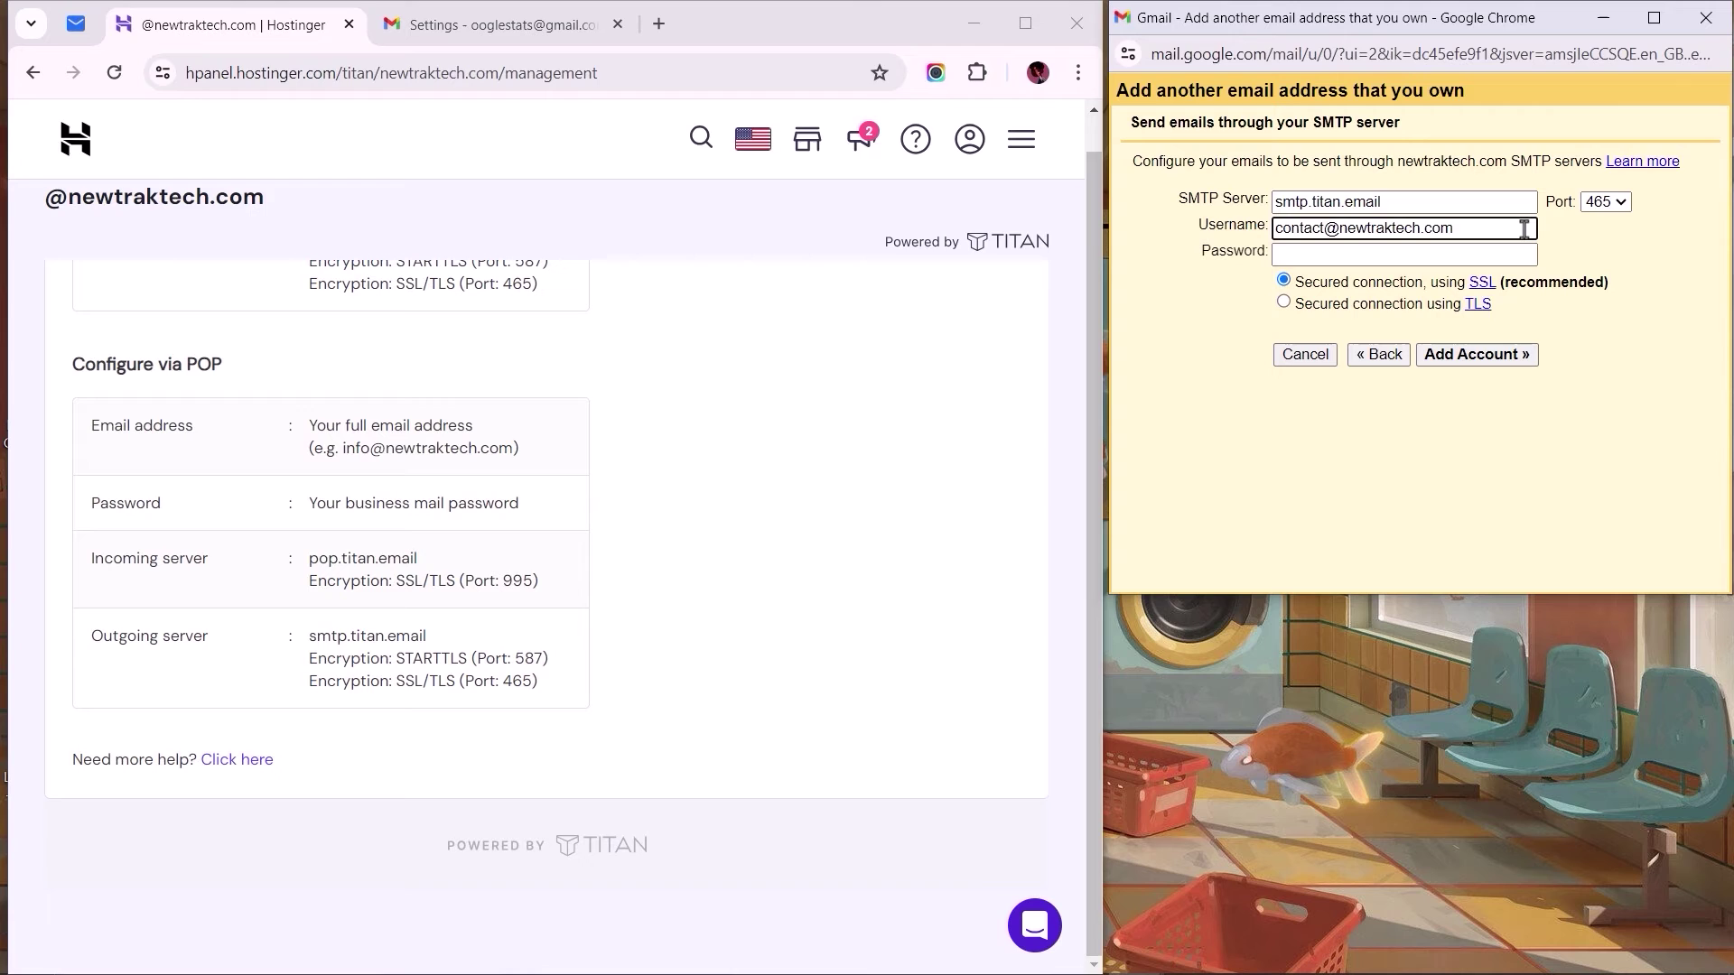
click(1525, 254)
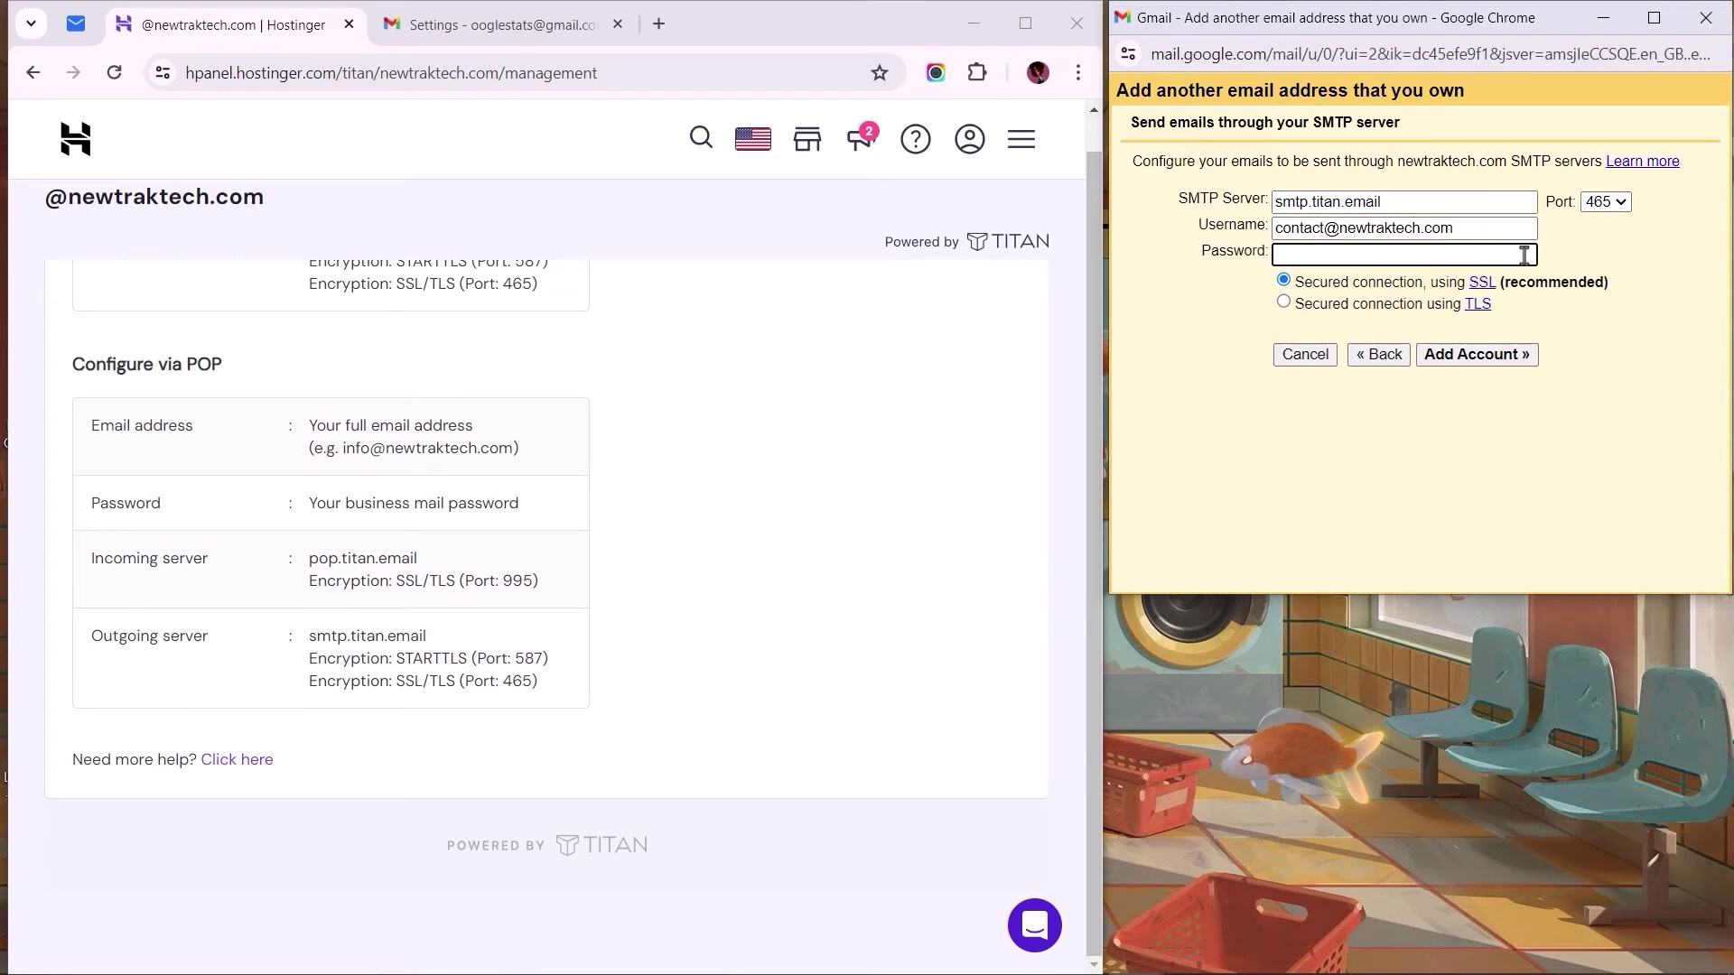
key(ctrl+v)
Step: Submit the SMTP details, then open Gmail's confirmation email in Titan Mail and confirm the link
click(1466, 355)
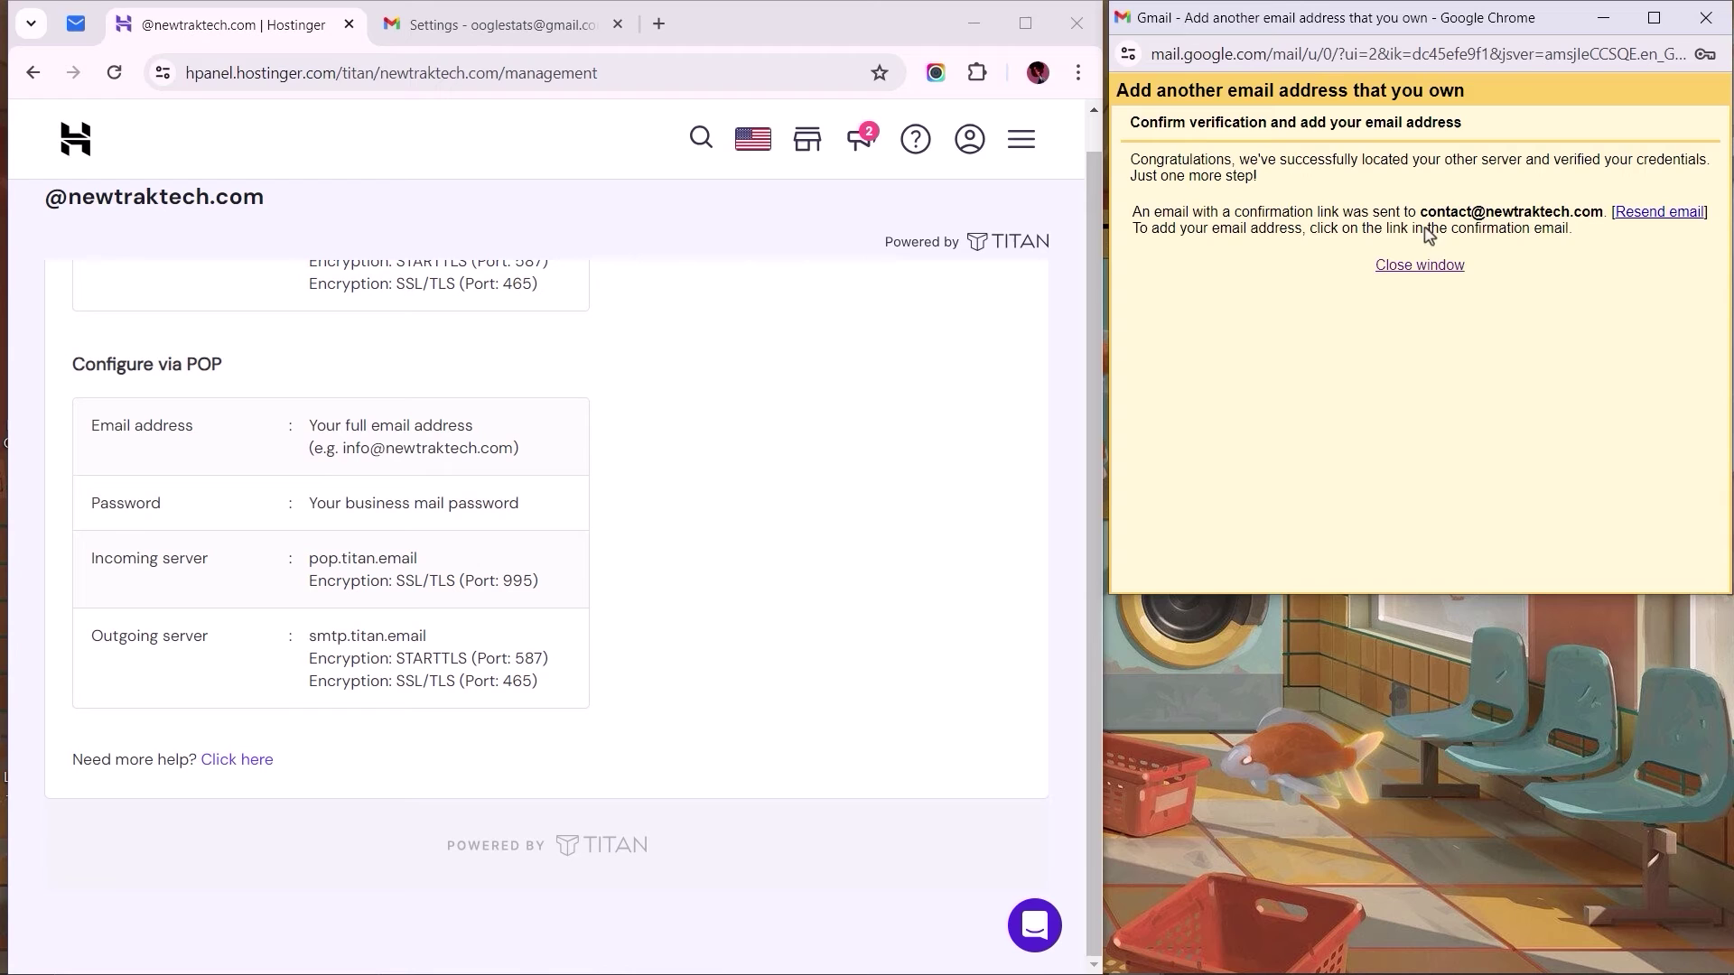
drag(1419, 211, 1602, 214)
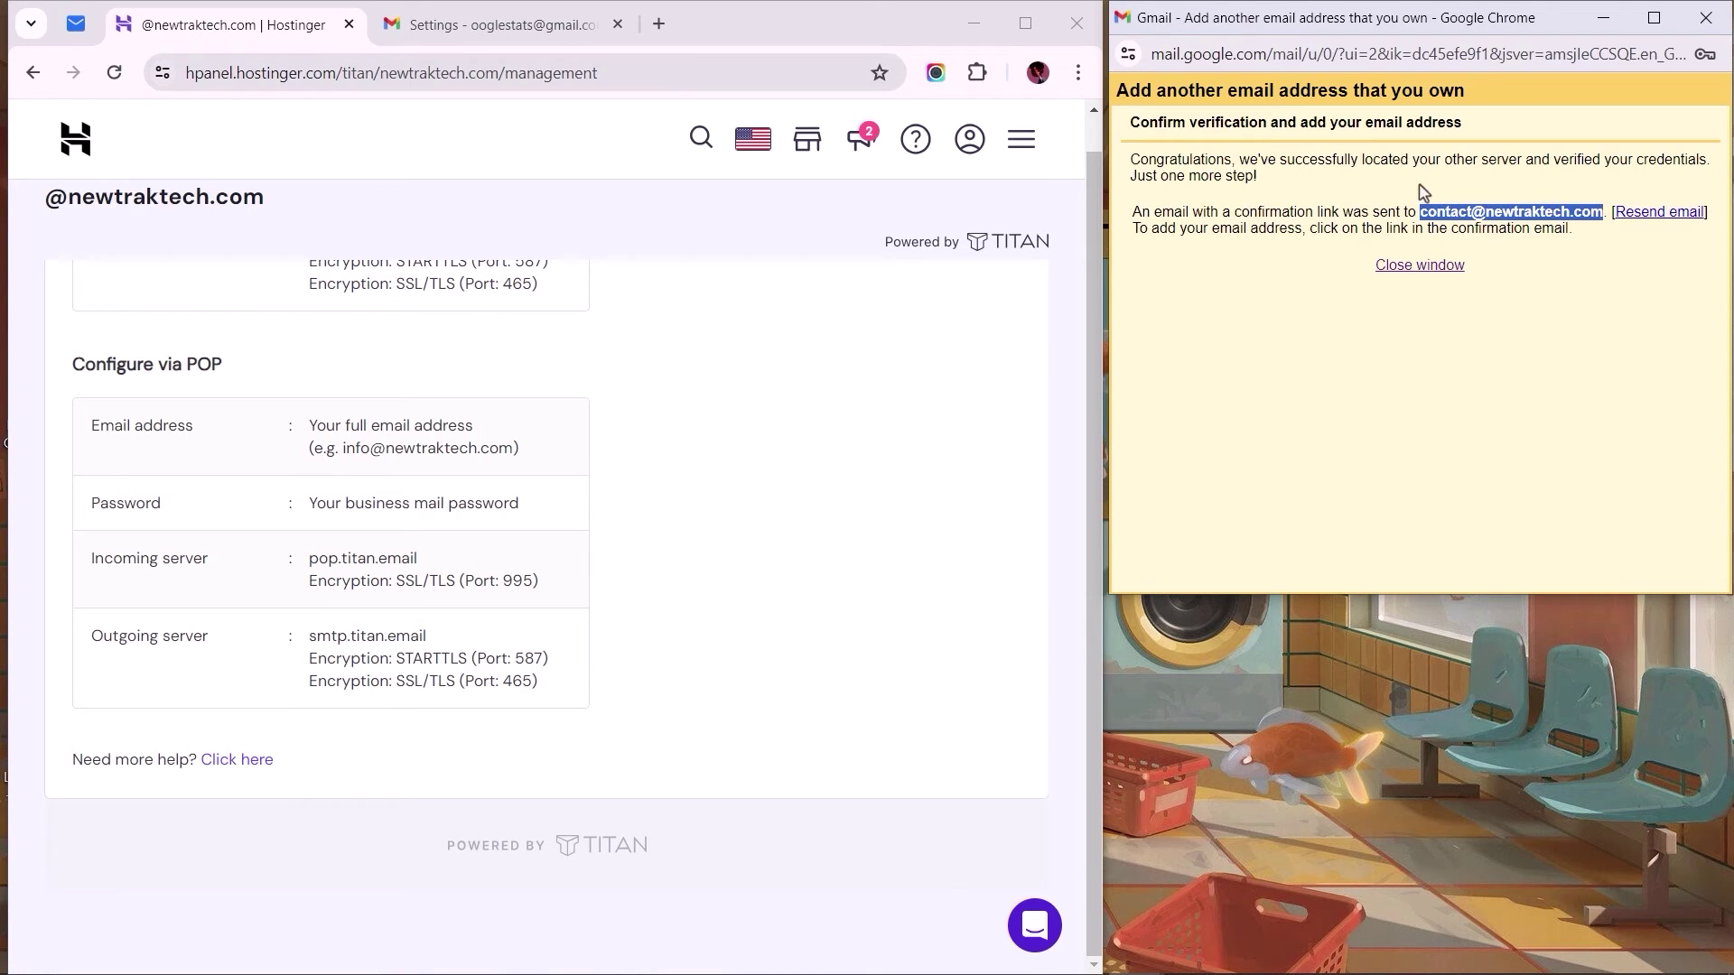
click(77, 27)
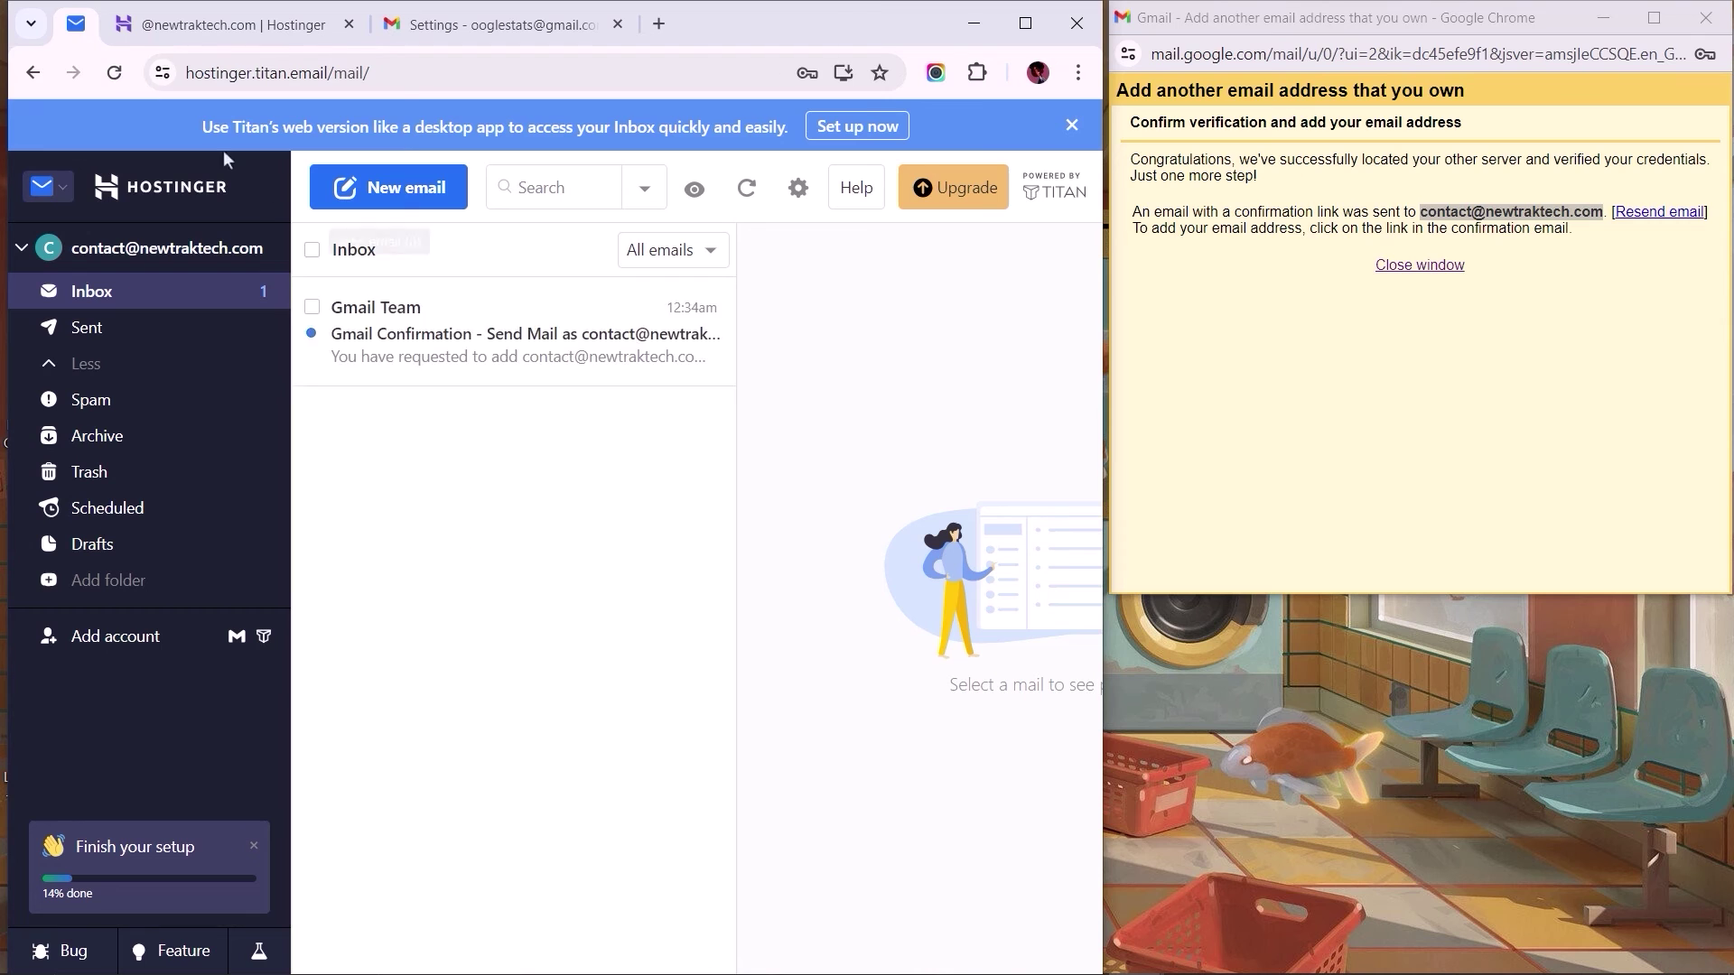
click(449, 342)
click(1025, 23)
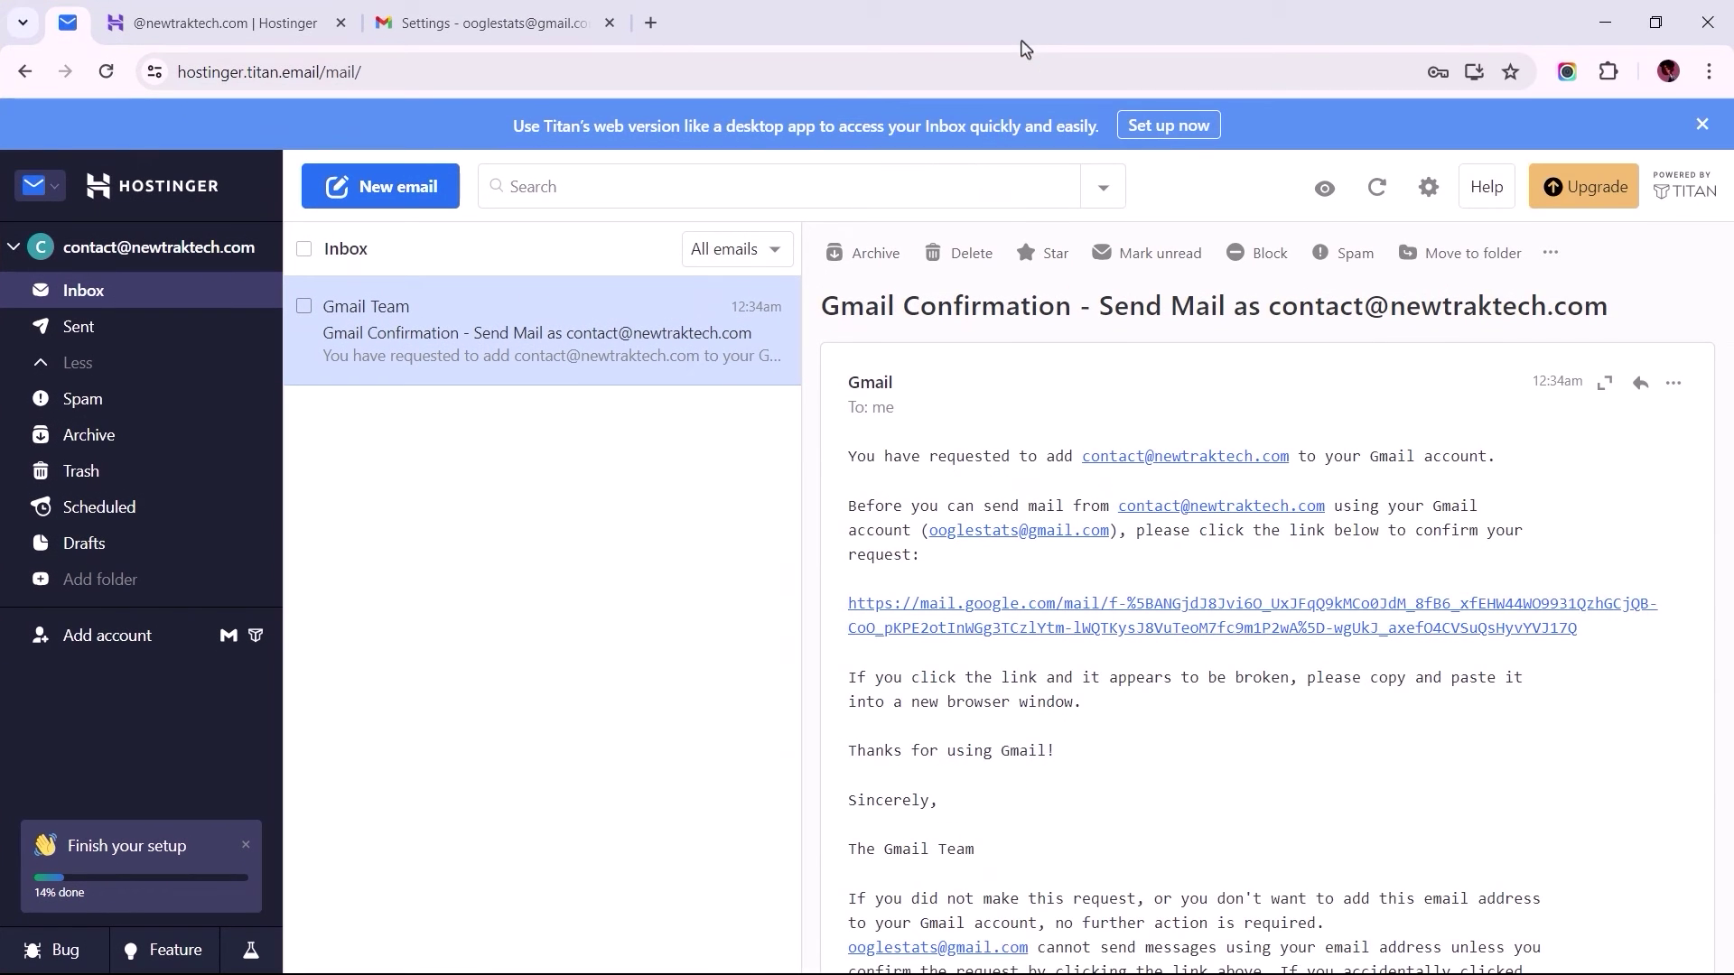
click(1013, 614)
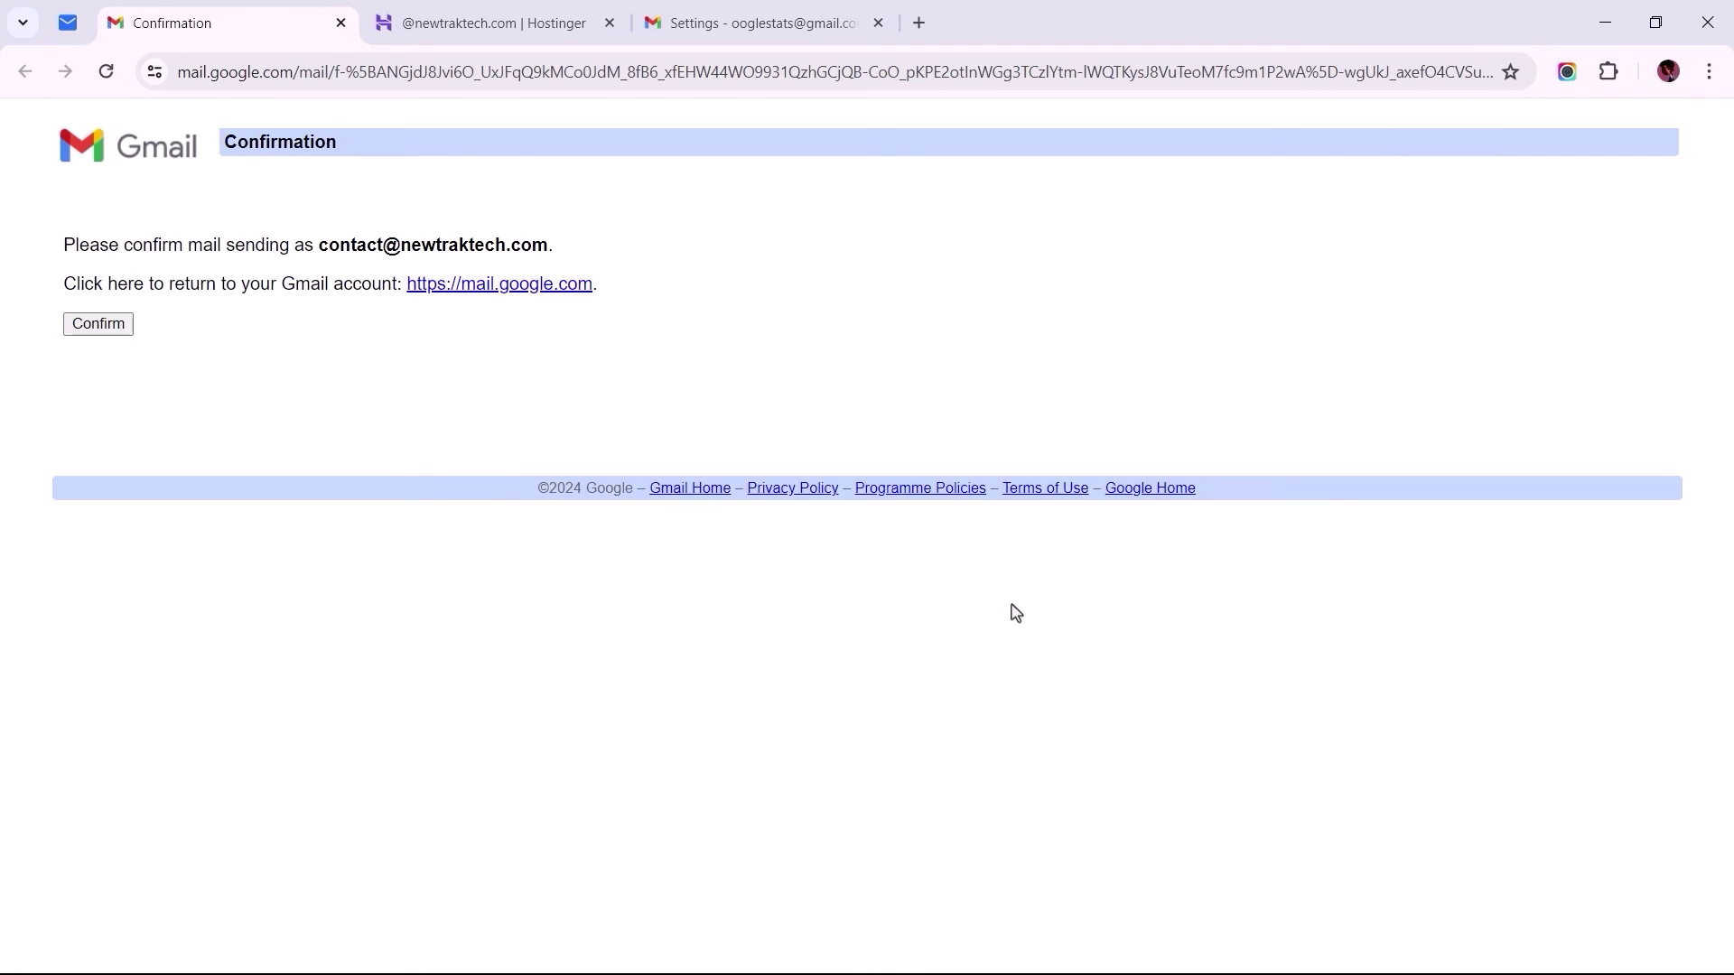
click(98, 327)
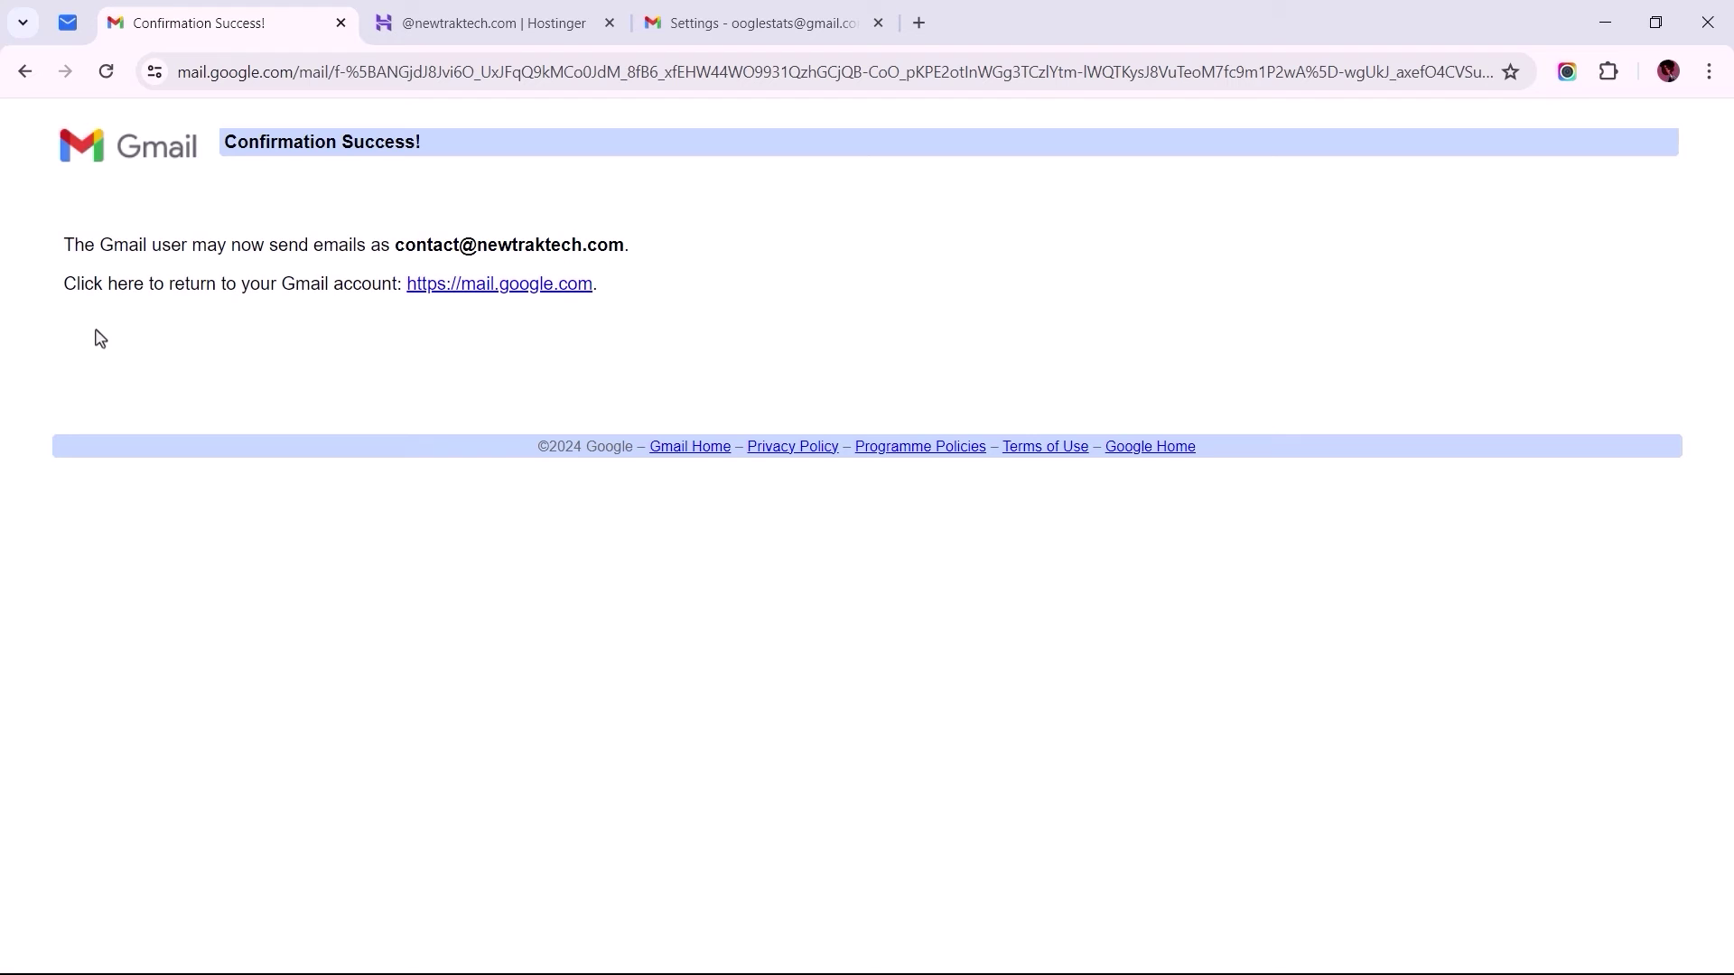
Step: In Accounts and Import, set replies to come from the address each message was sent to
click(737, 38)
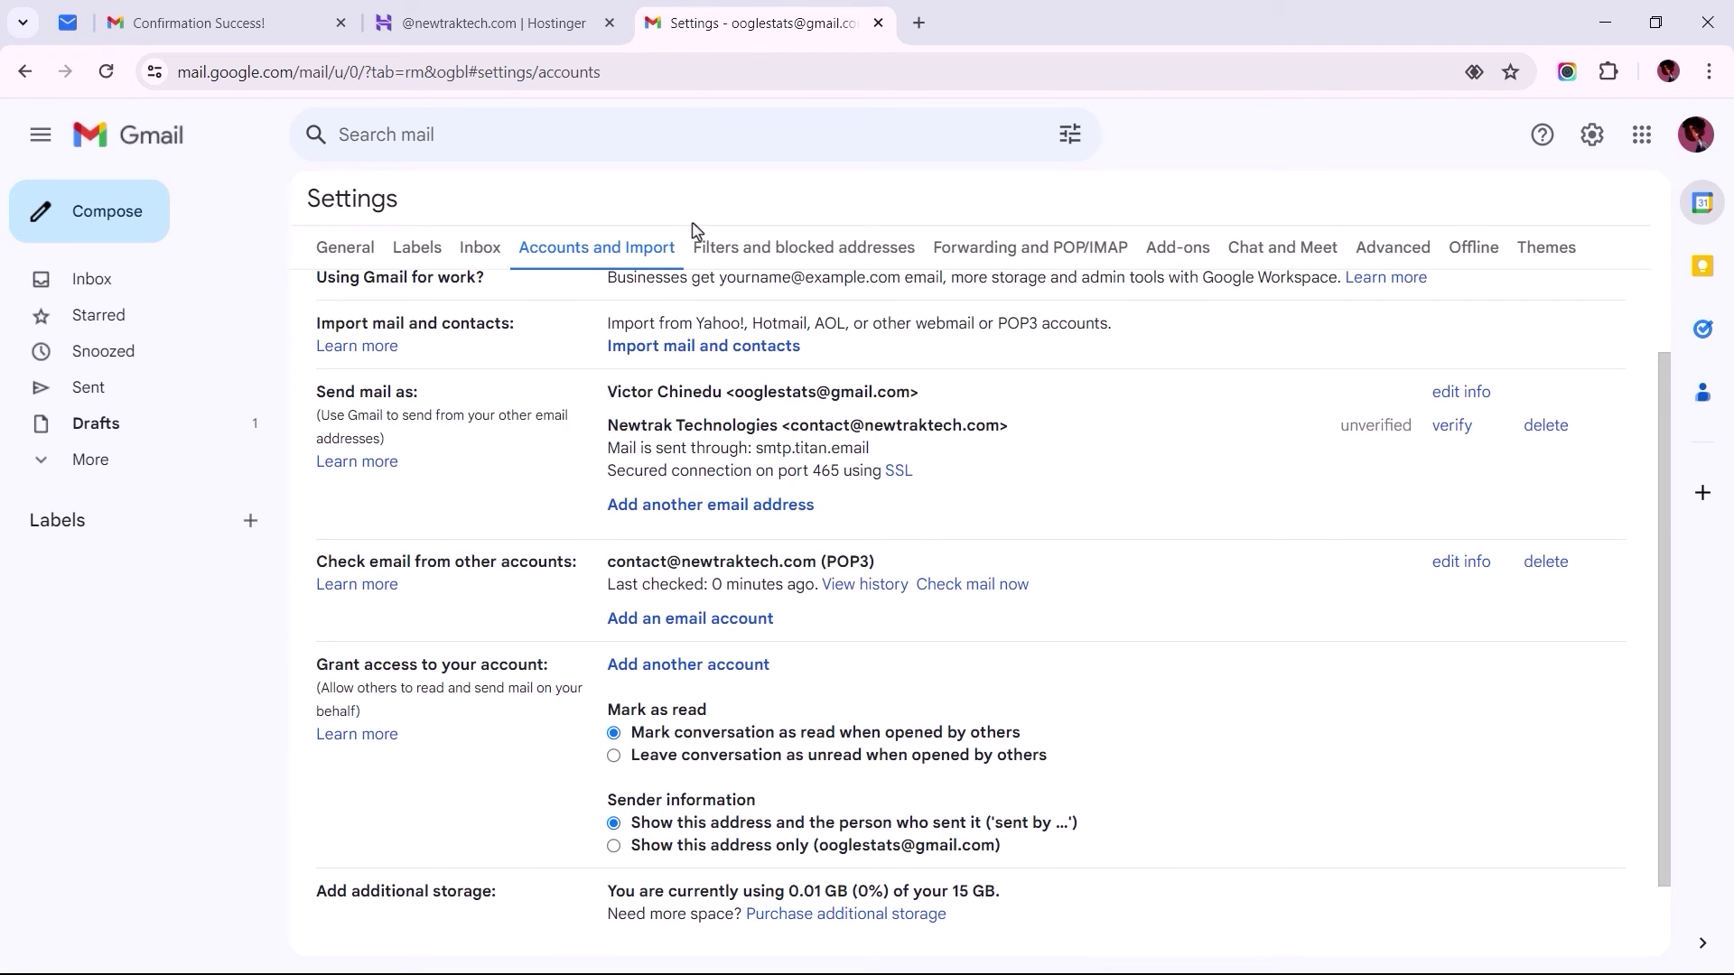
triple_click(612, 562)
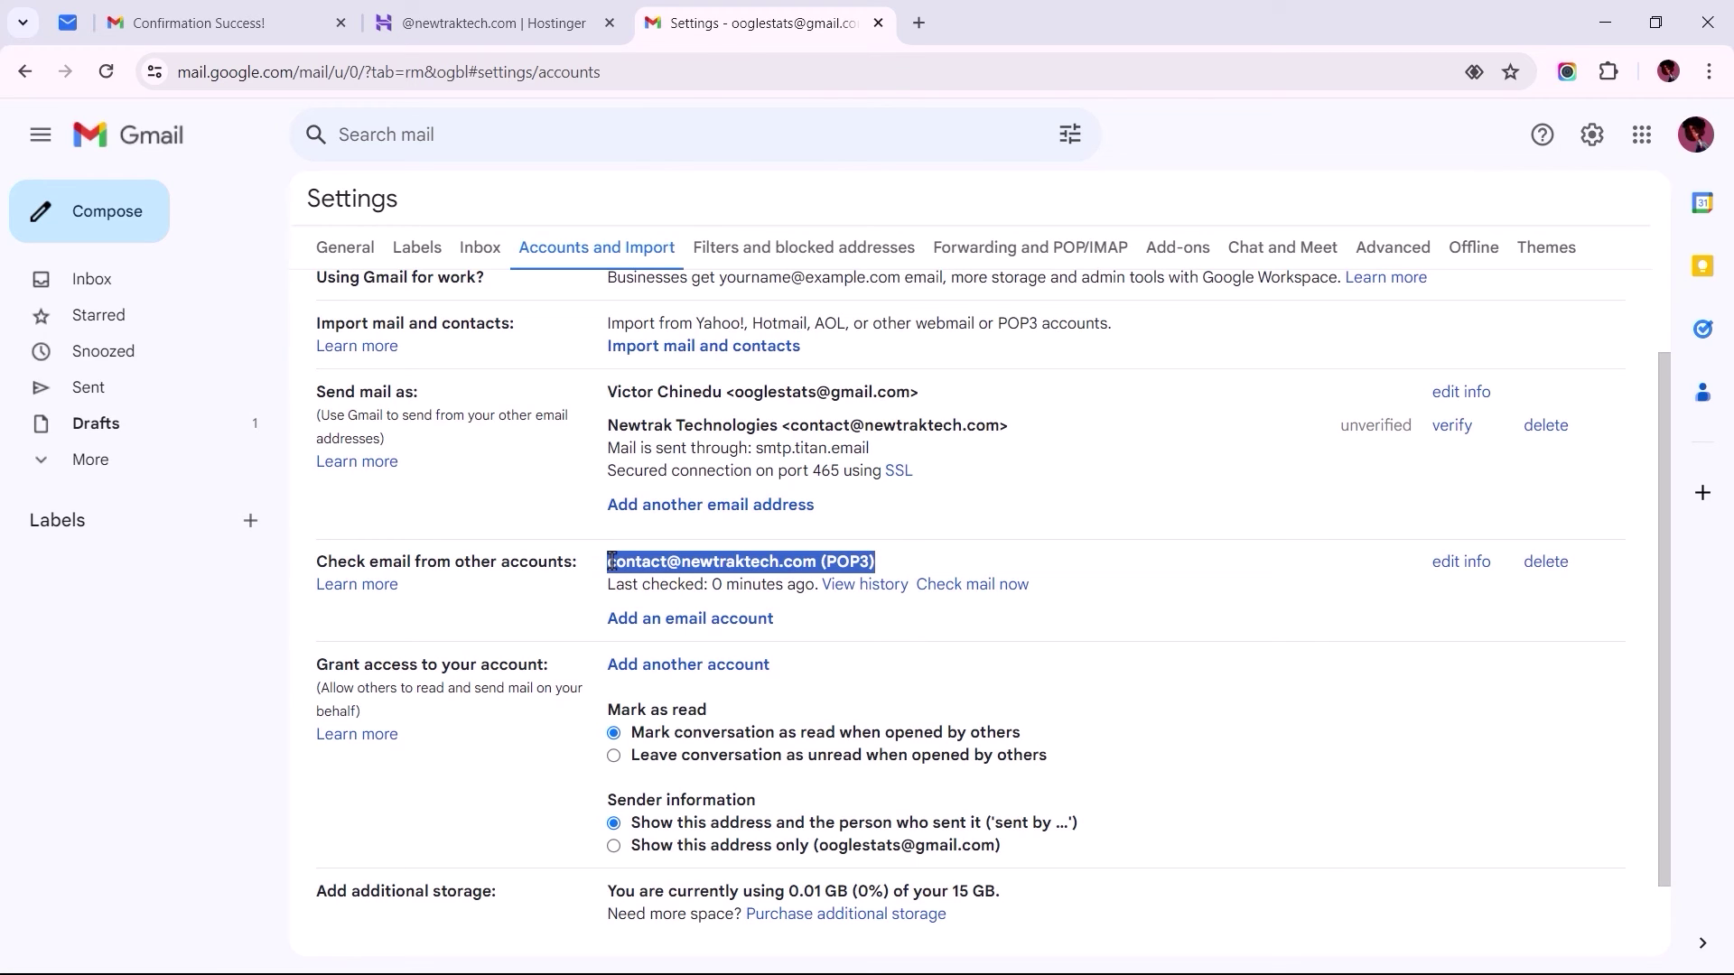
click(106, 77)
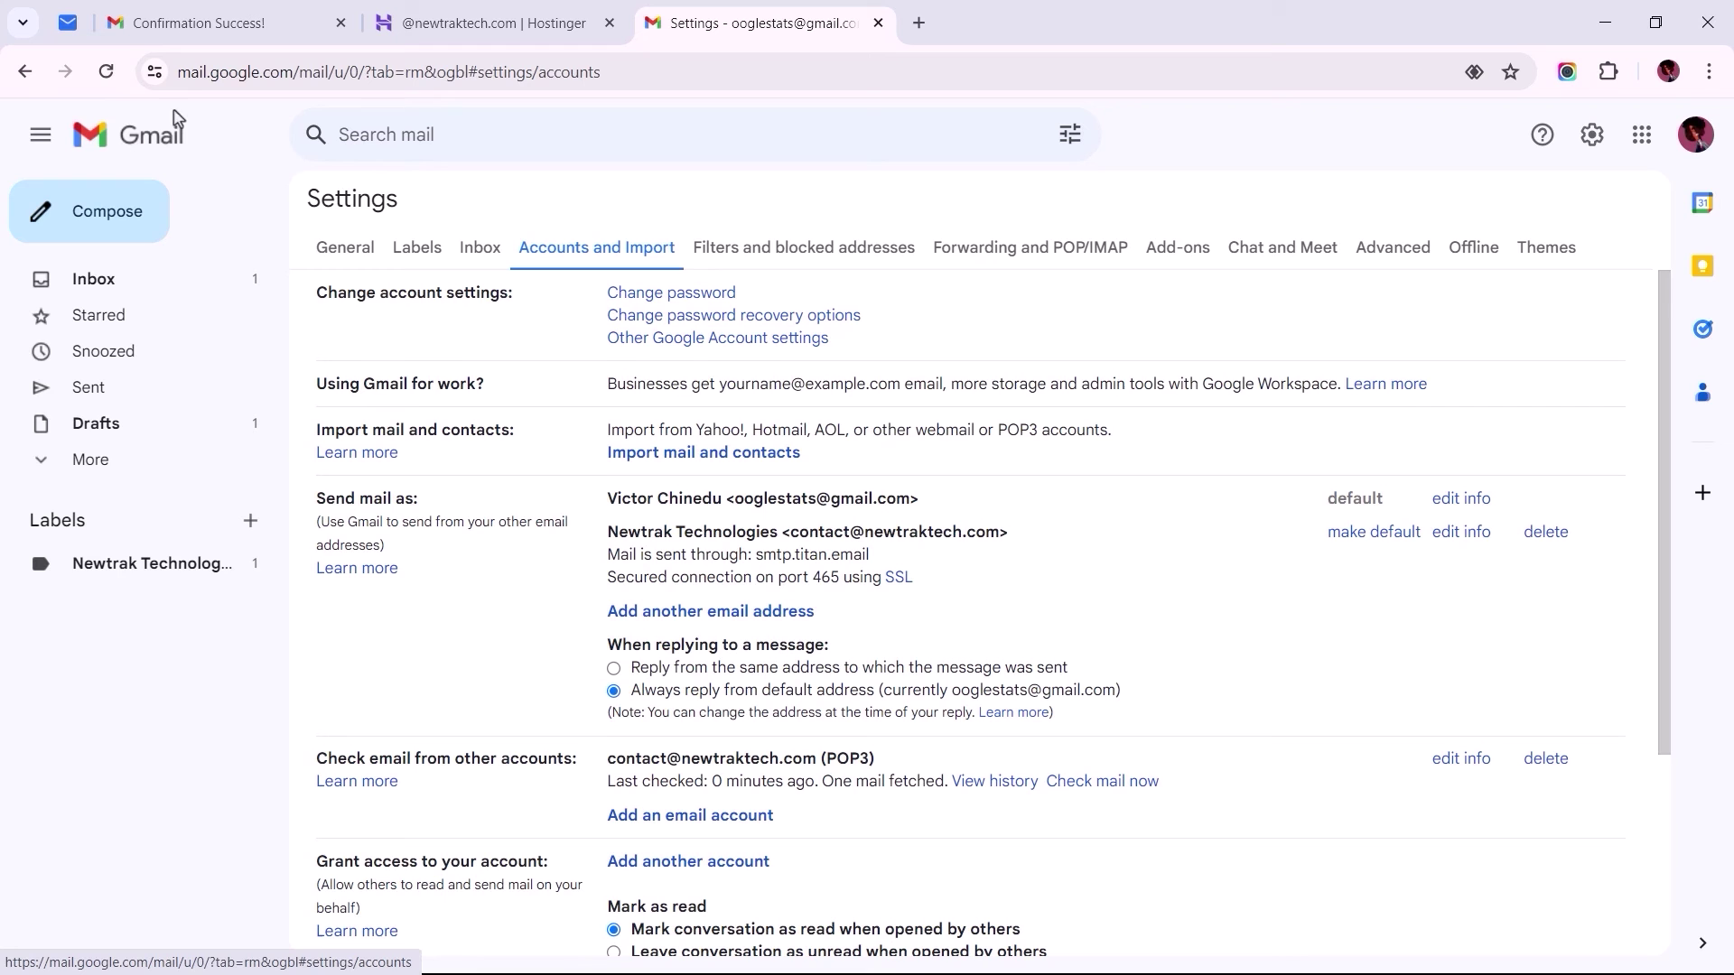
mouse_move(1664, 487)
mouse_down()
mouse_move(1687, 607)
mouse_move(1673, 617)
mouse_up()
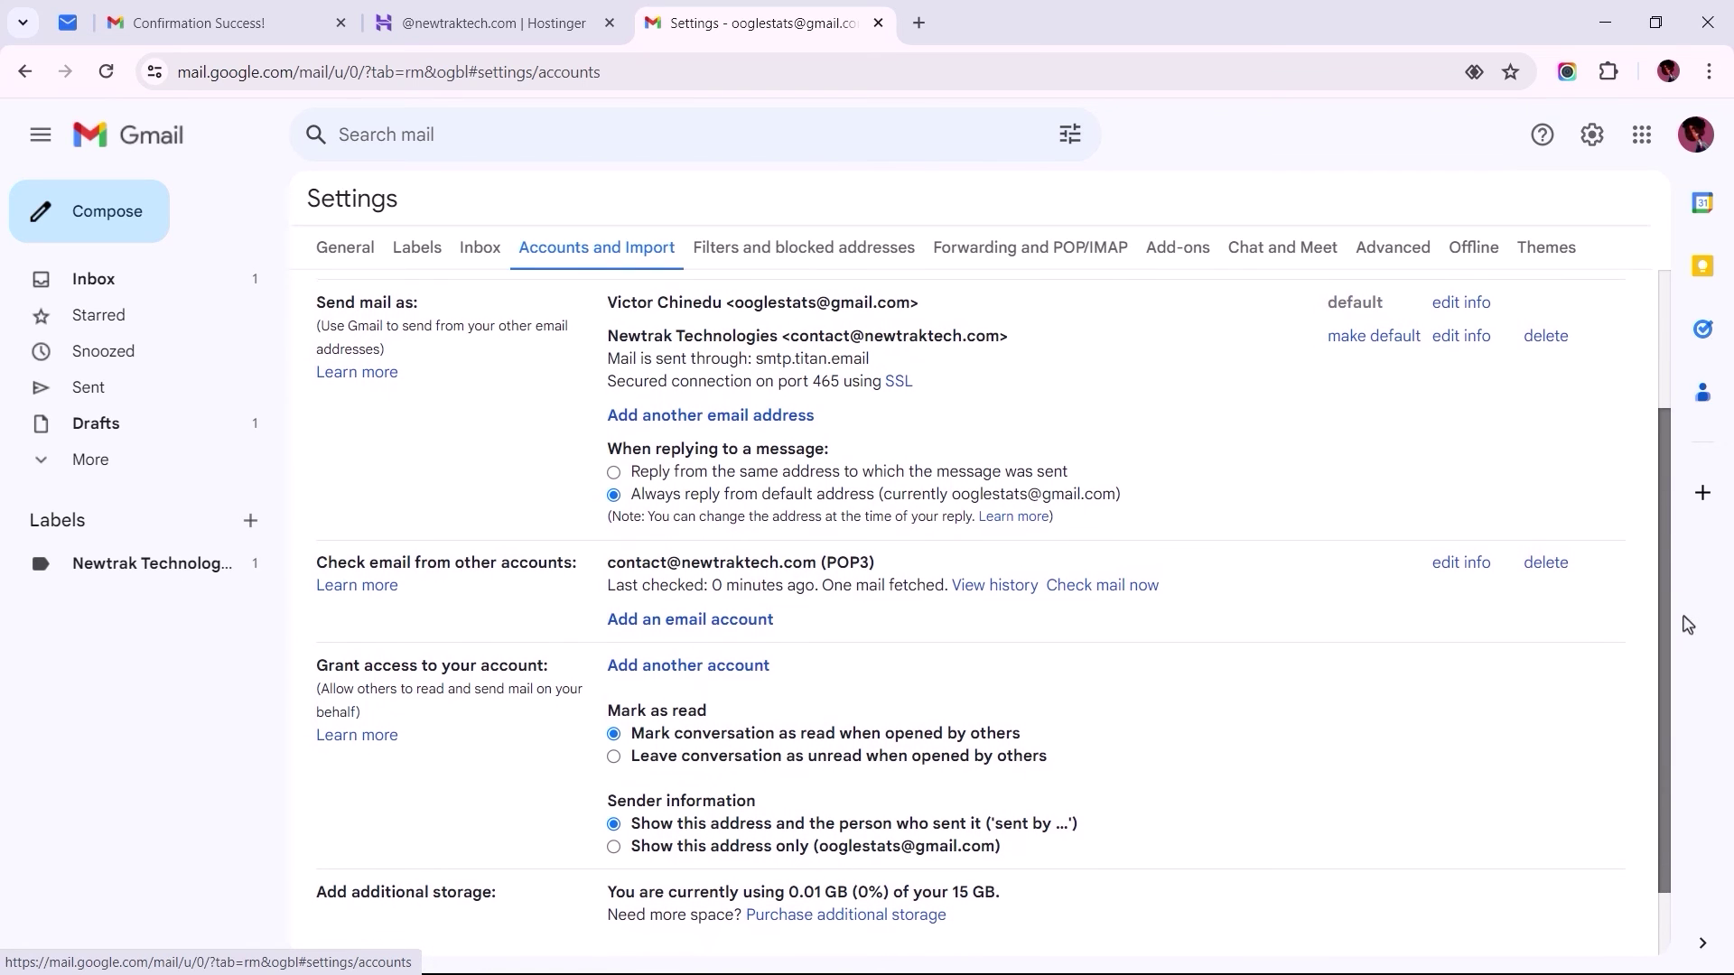
triple_click(372, 297)
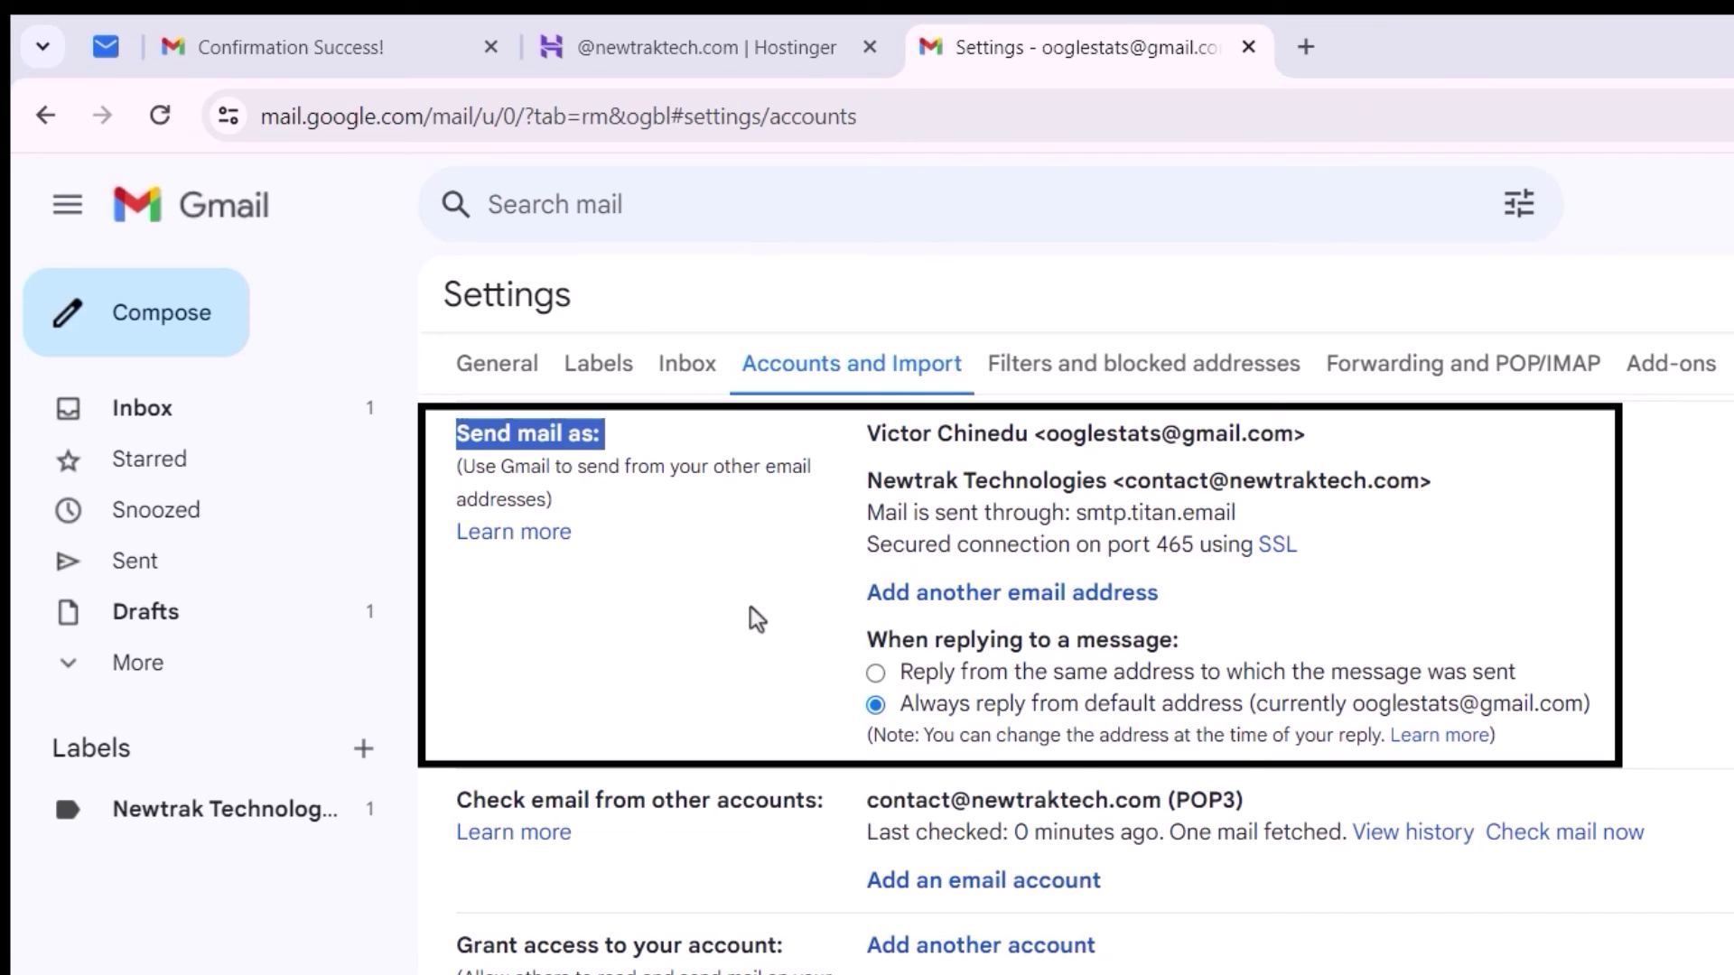
click(875, 674)
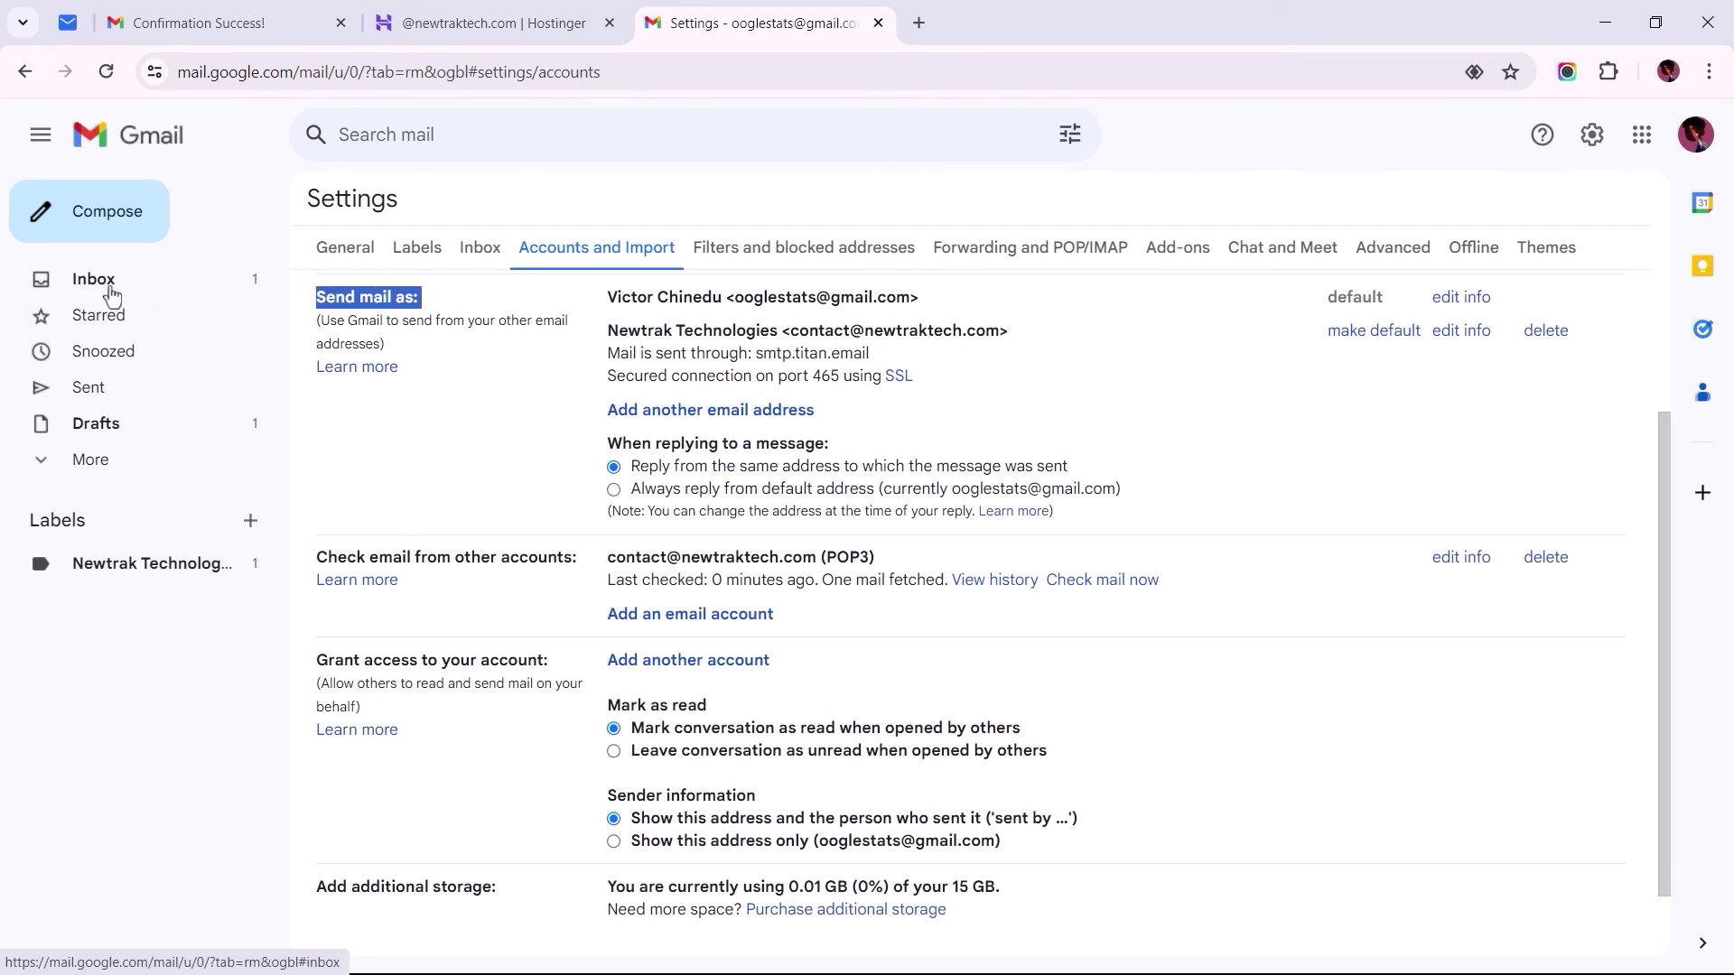
Step: Send a test email 'Email Confirmation' with body 'This is an Email Confirmation Message' to the business address
click(108, 281)
click(115, 233)
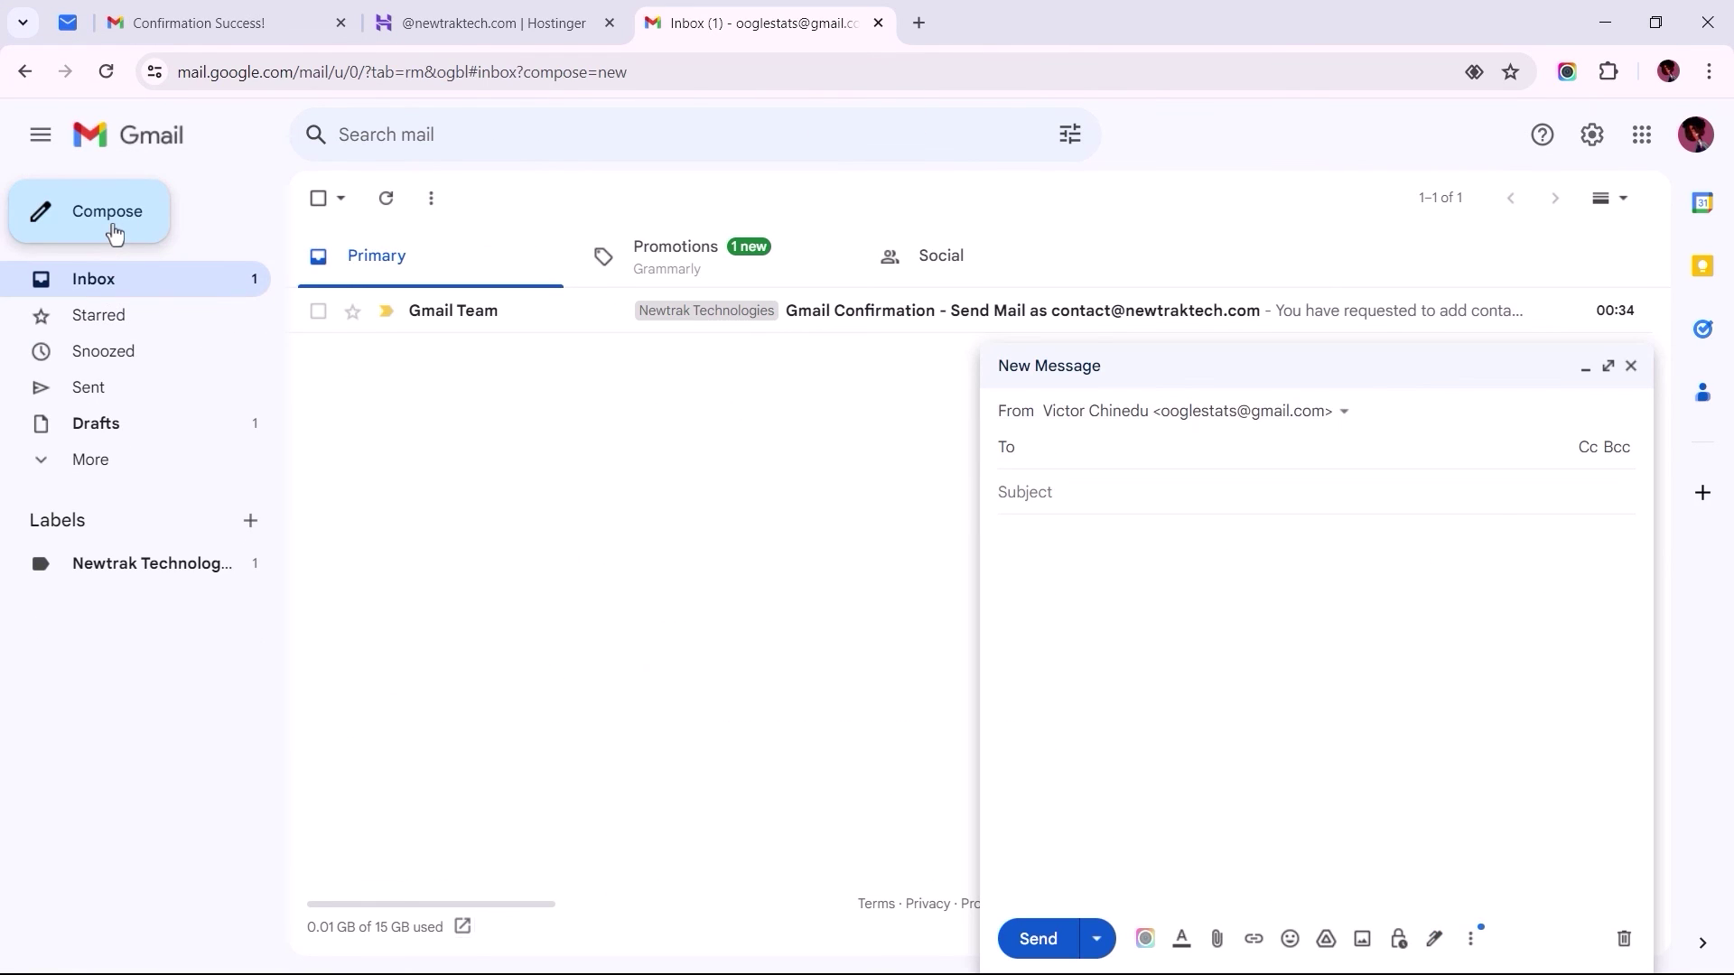
click(1142, 457)
text(Email Confirmation)
click(1143, 500)
text(This is an Email Confirmation Message)
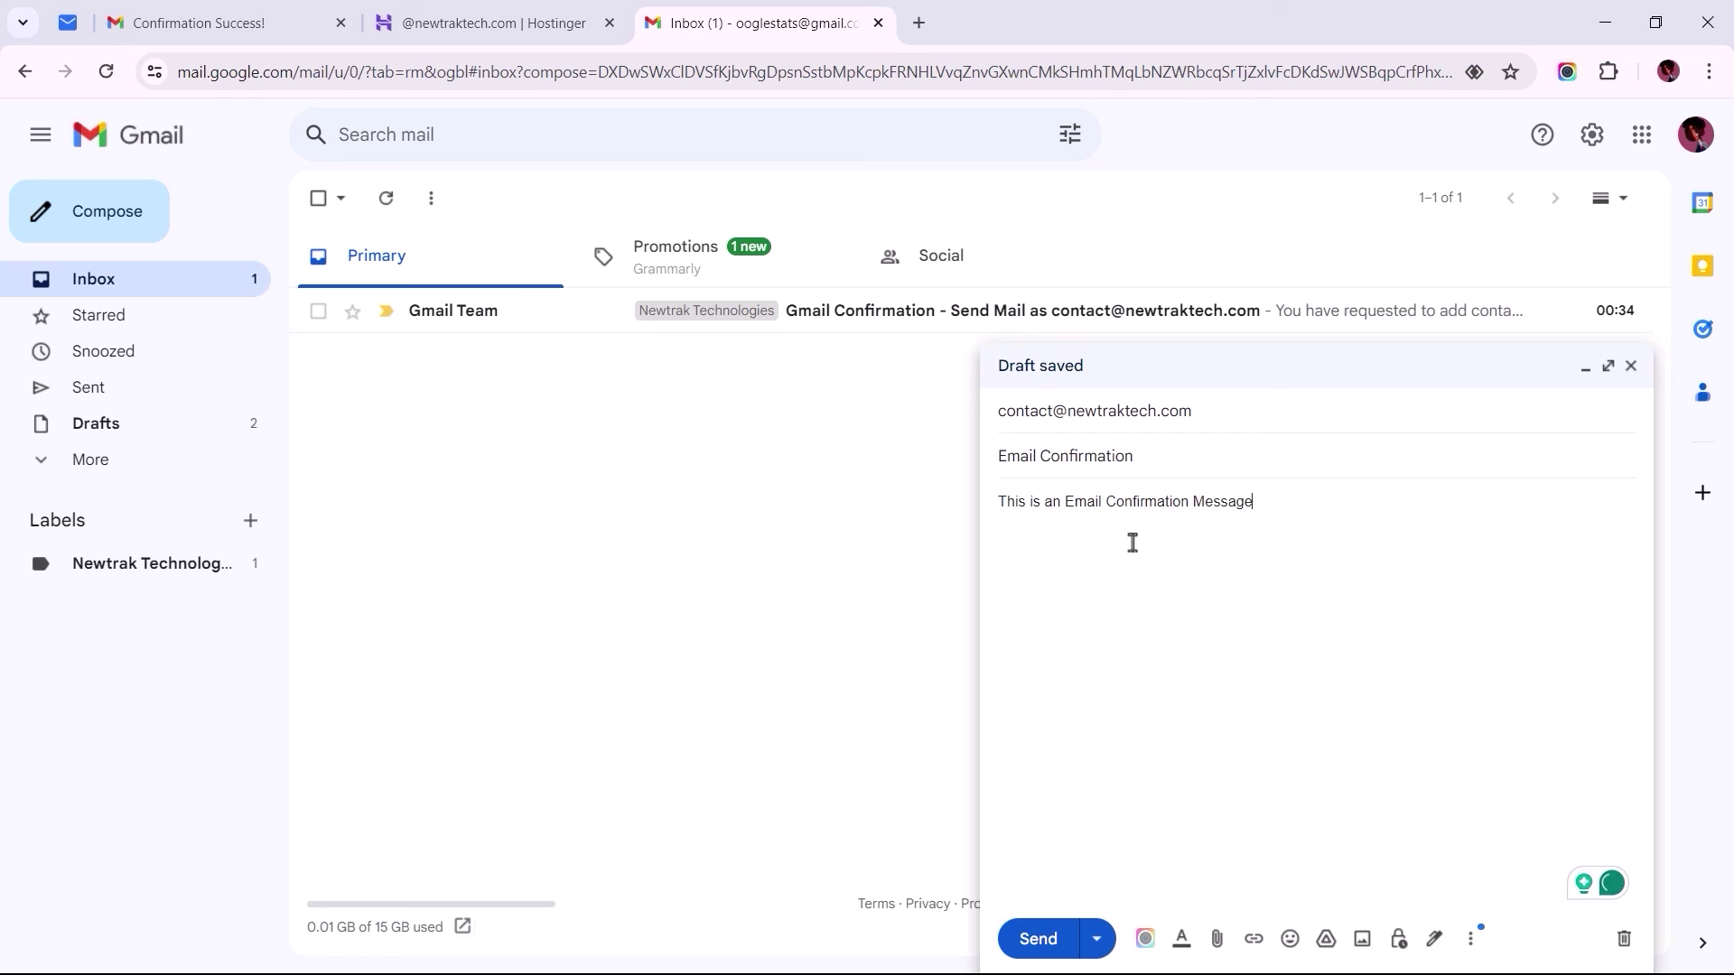
click(1038, 939)
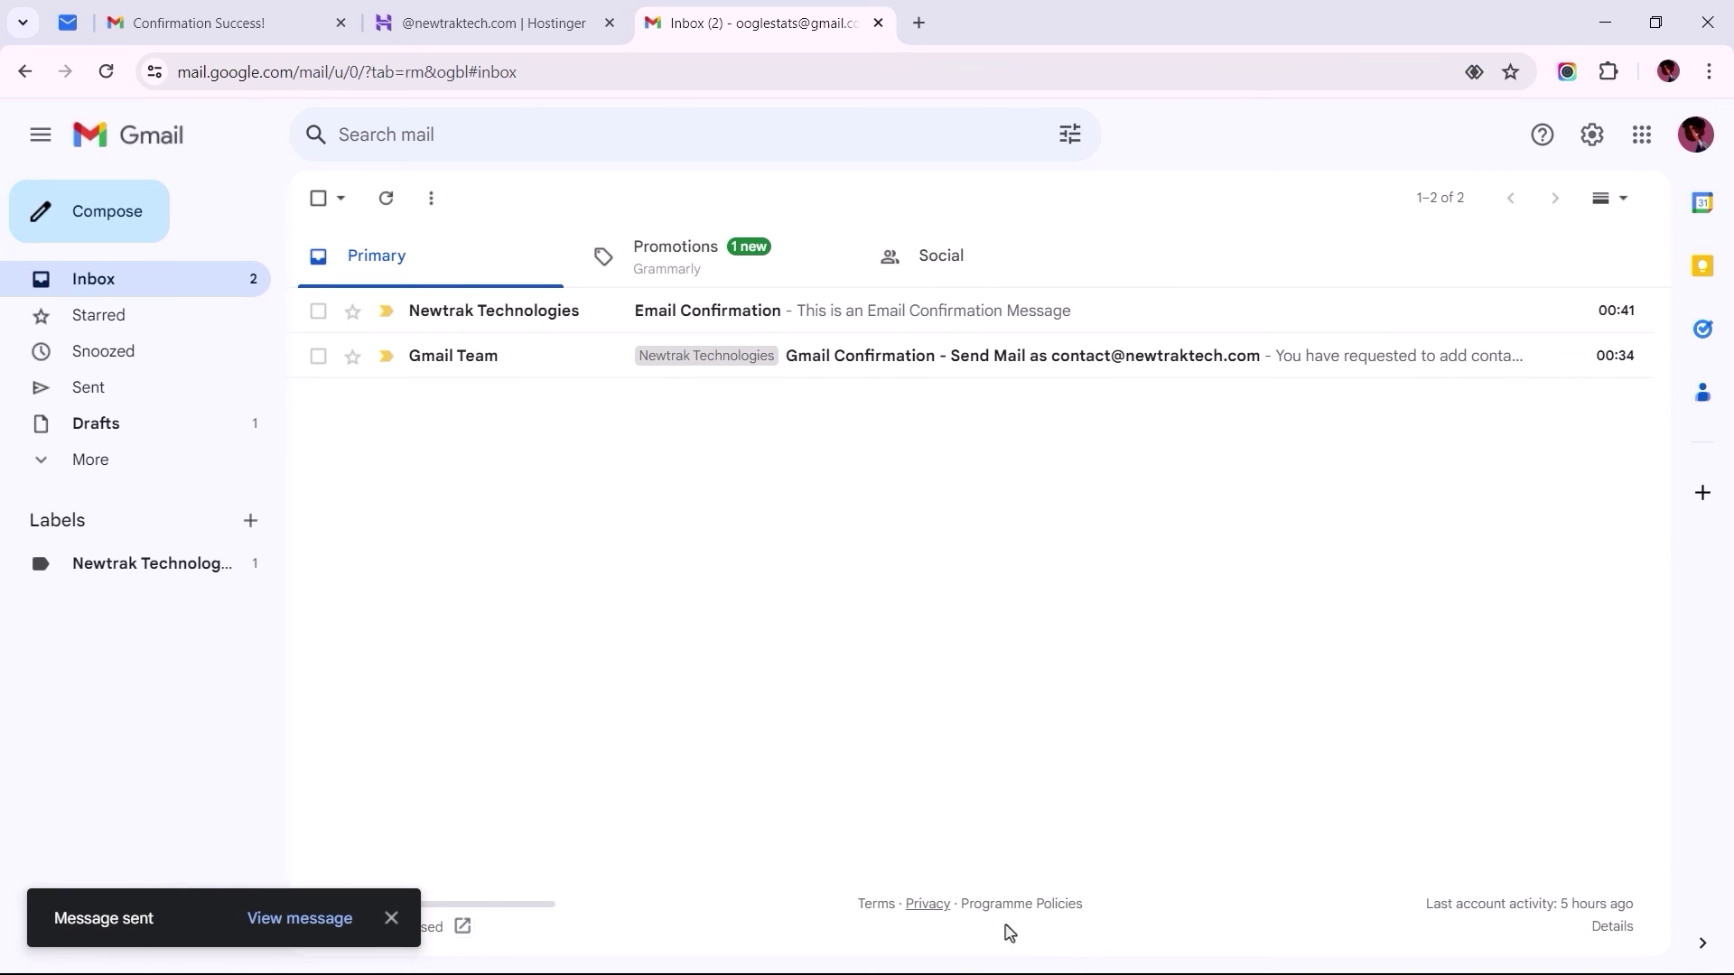
Step: Give the Newtrak Technologies label a green colour, then save it via Edit
click(253, 565)
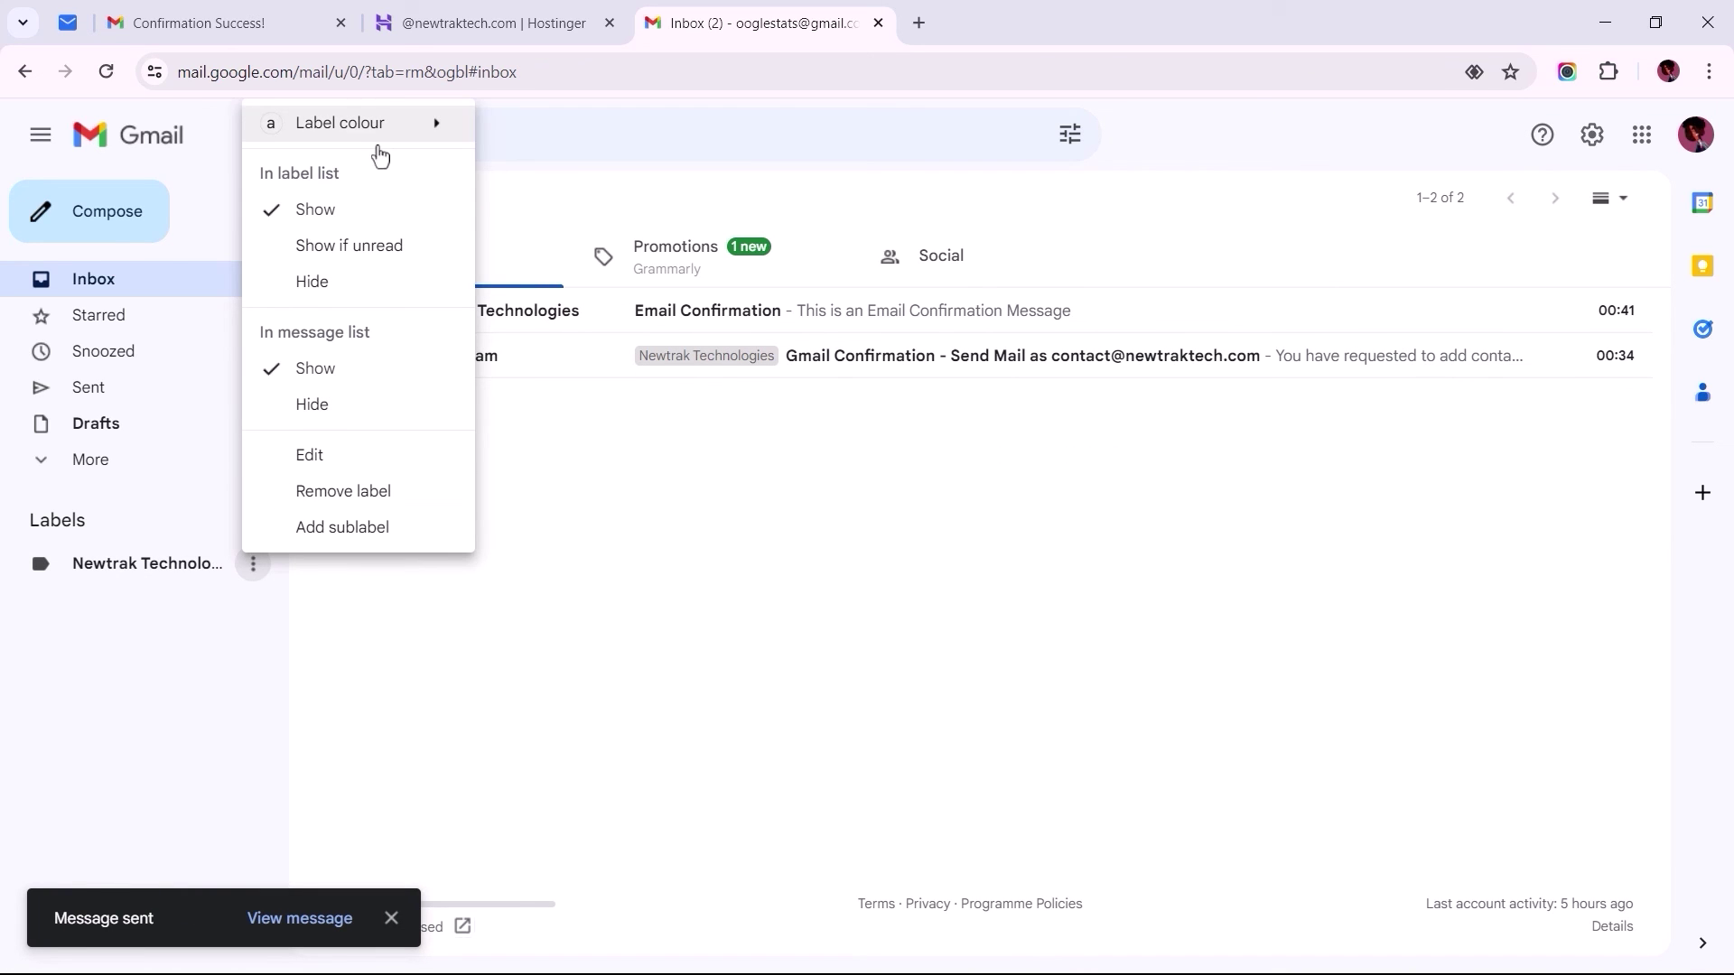
mouse_move(379, 136)
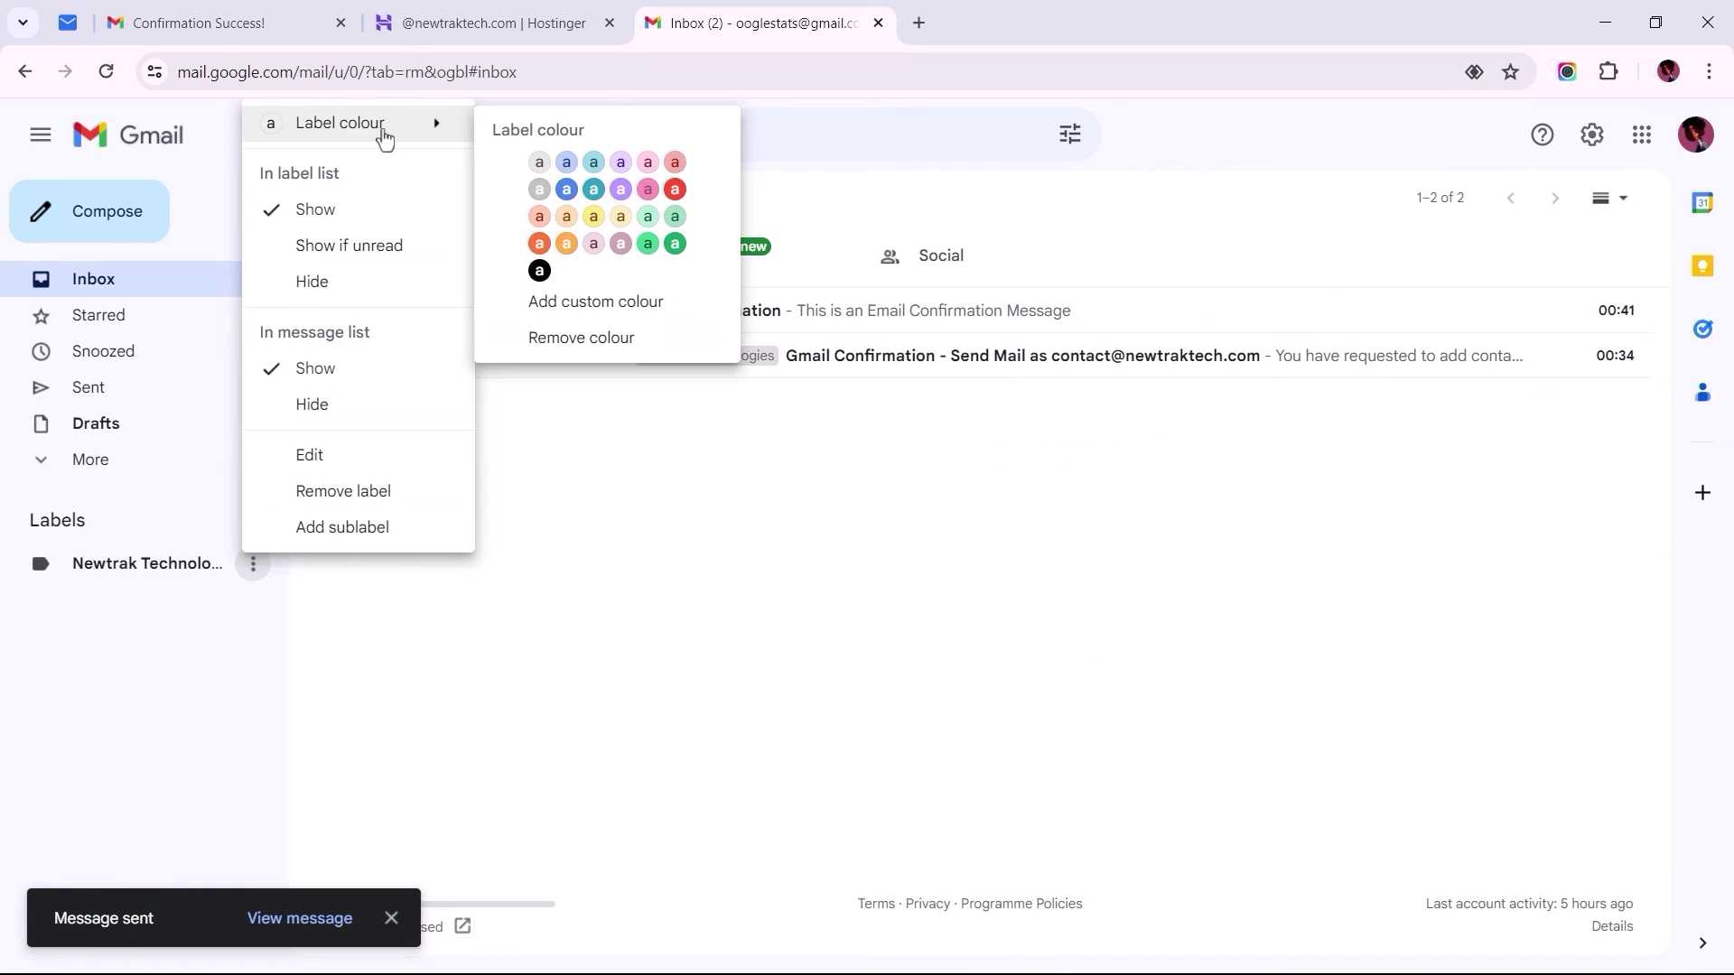
click(675, 244)
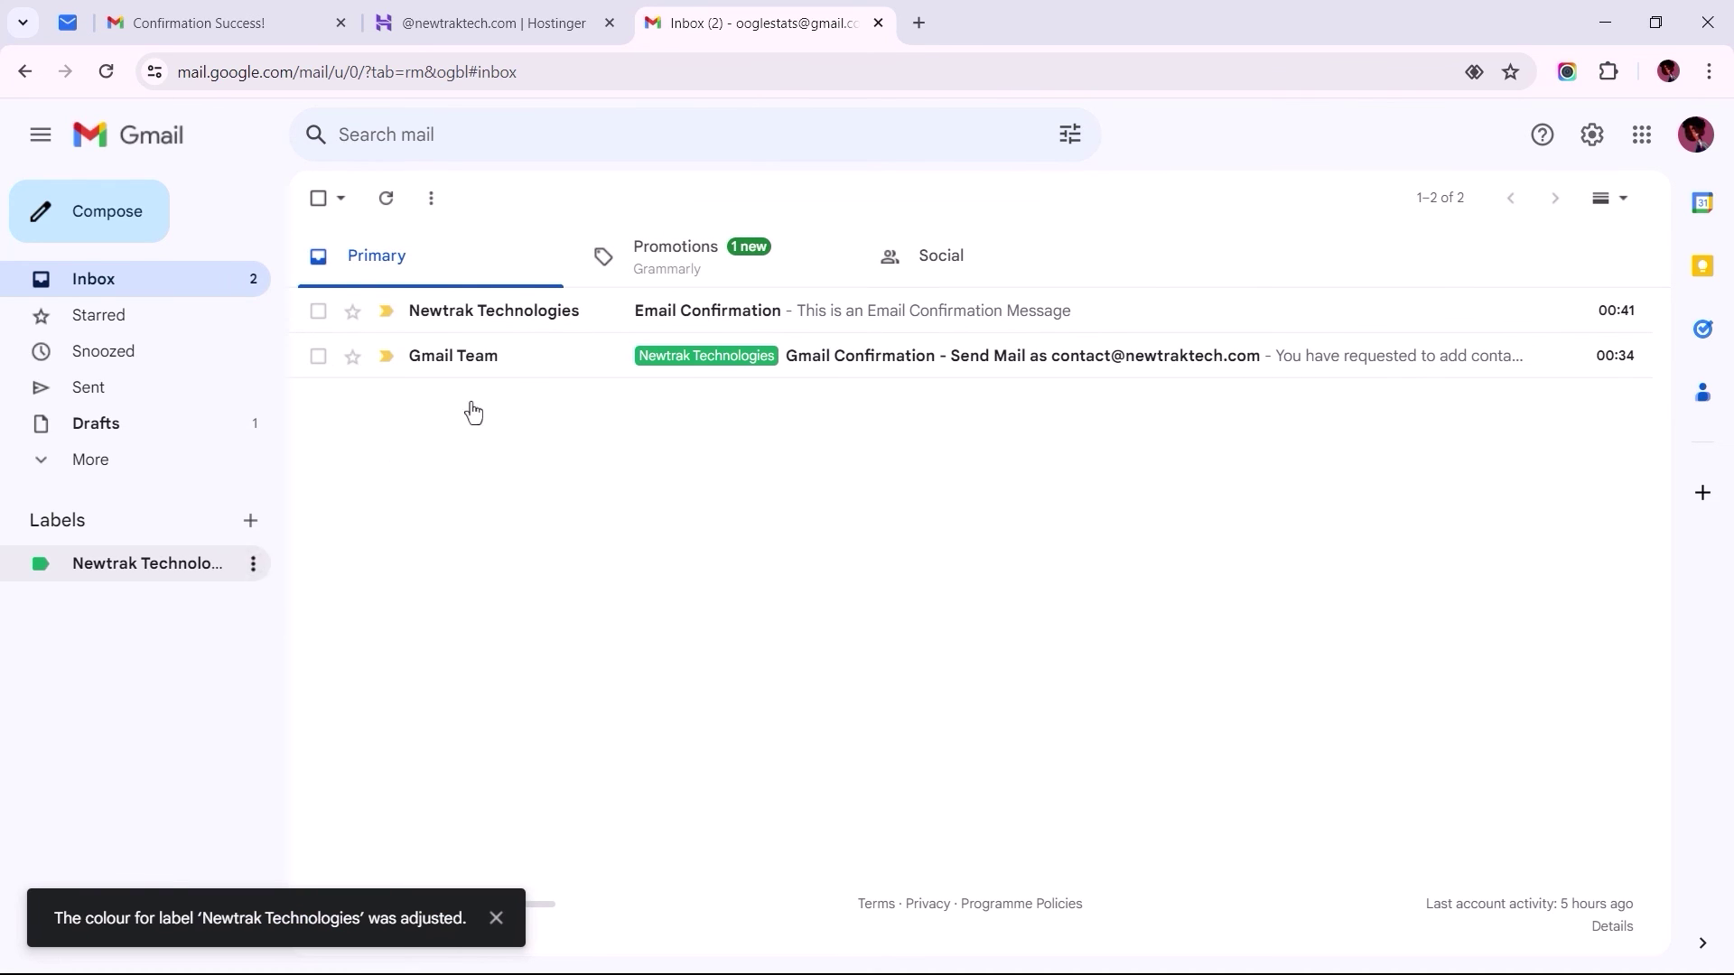
click(252, 568)
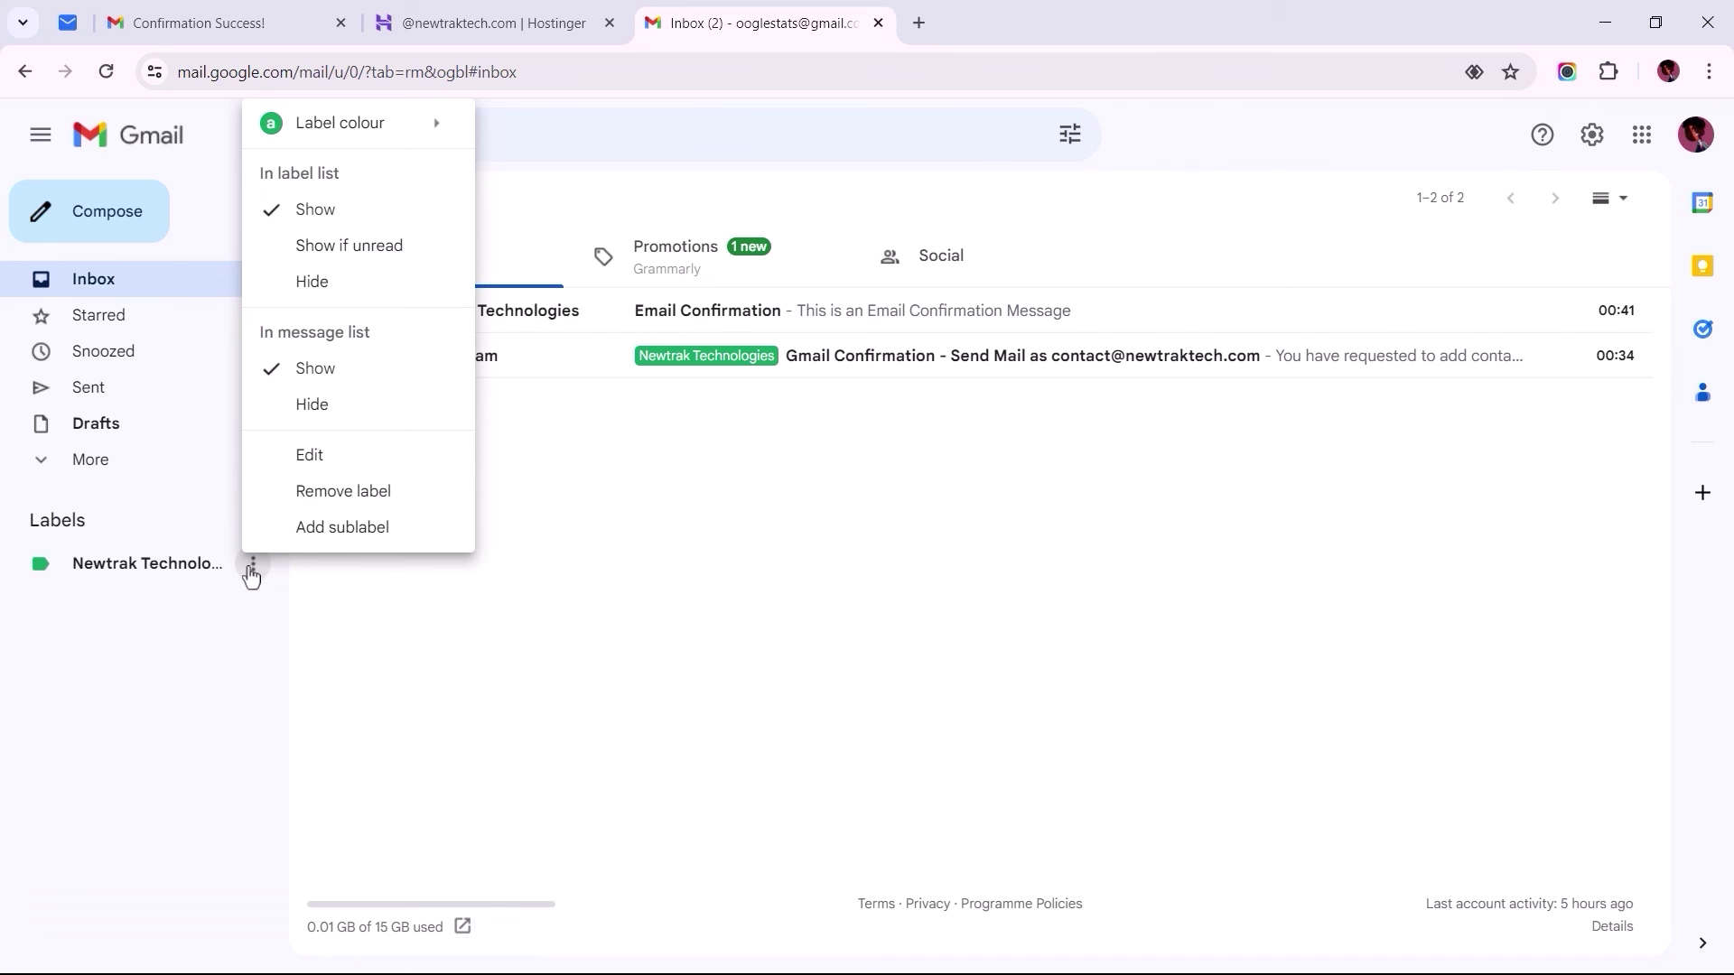
click(309, 456)
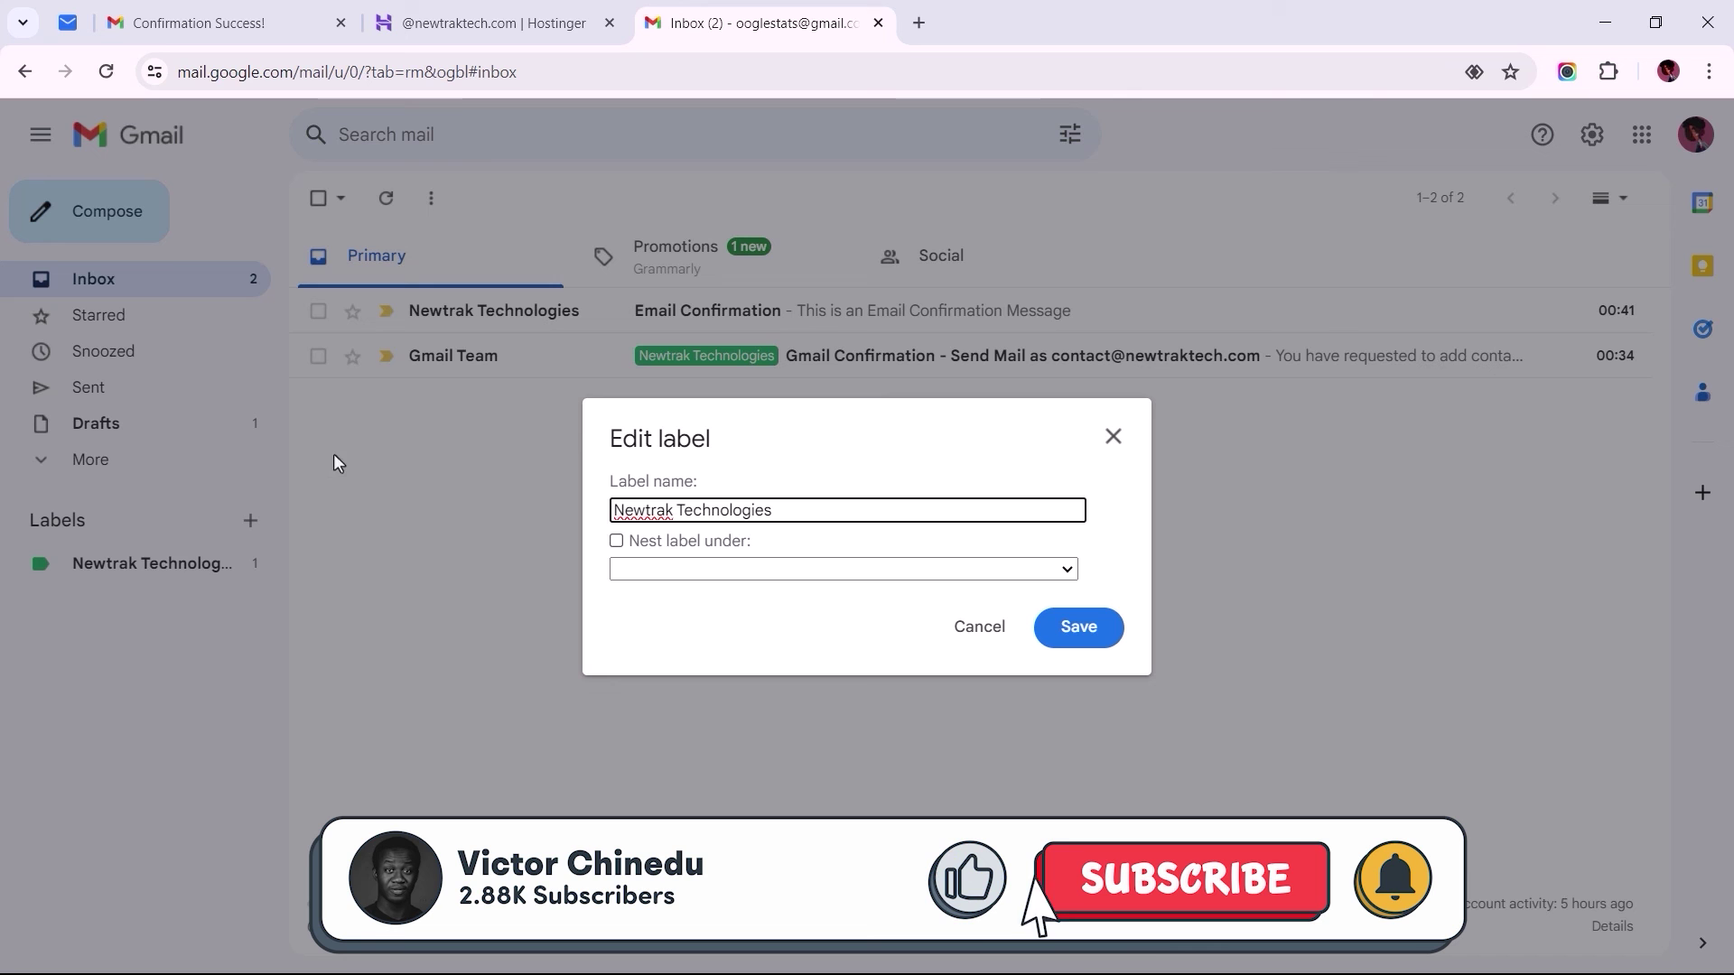
click(1079, 634)
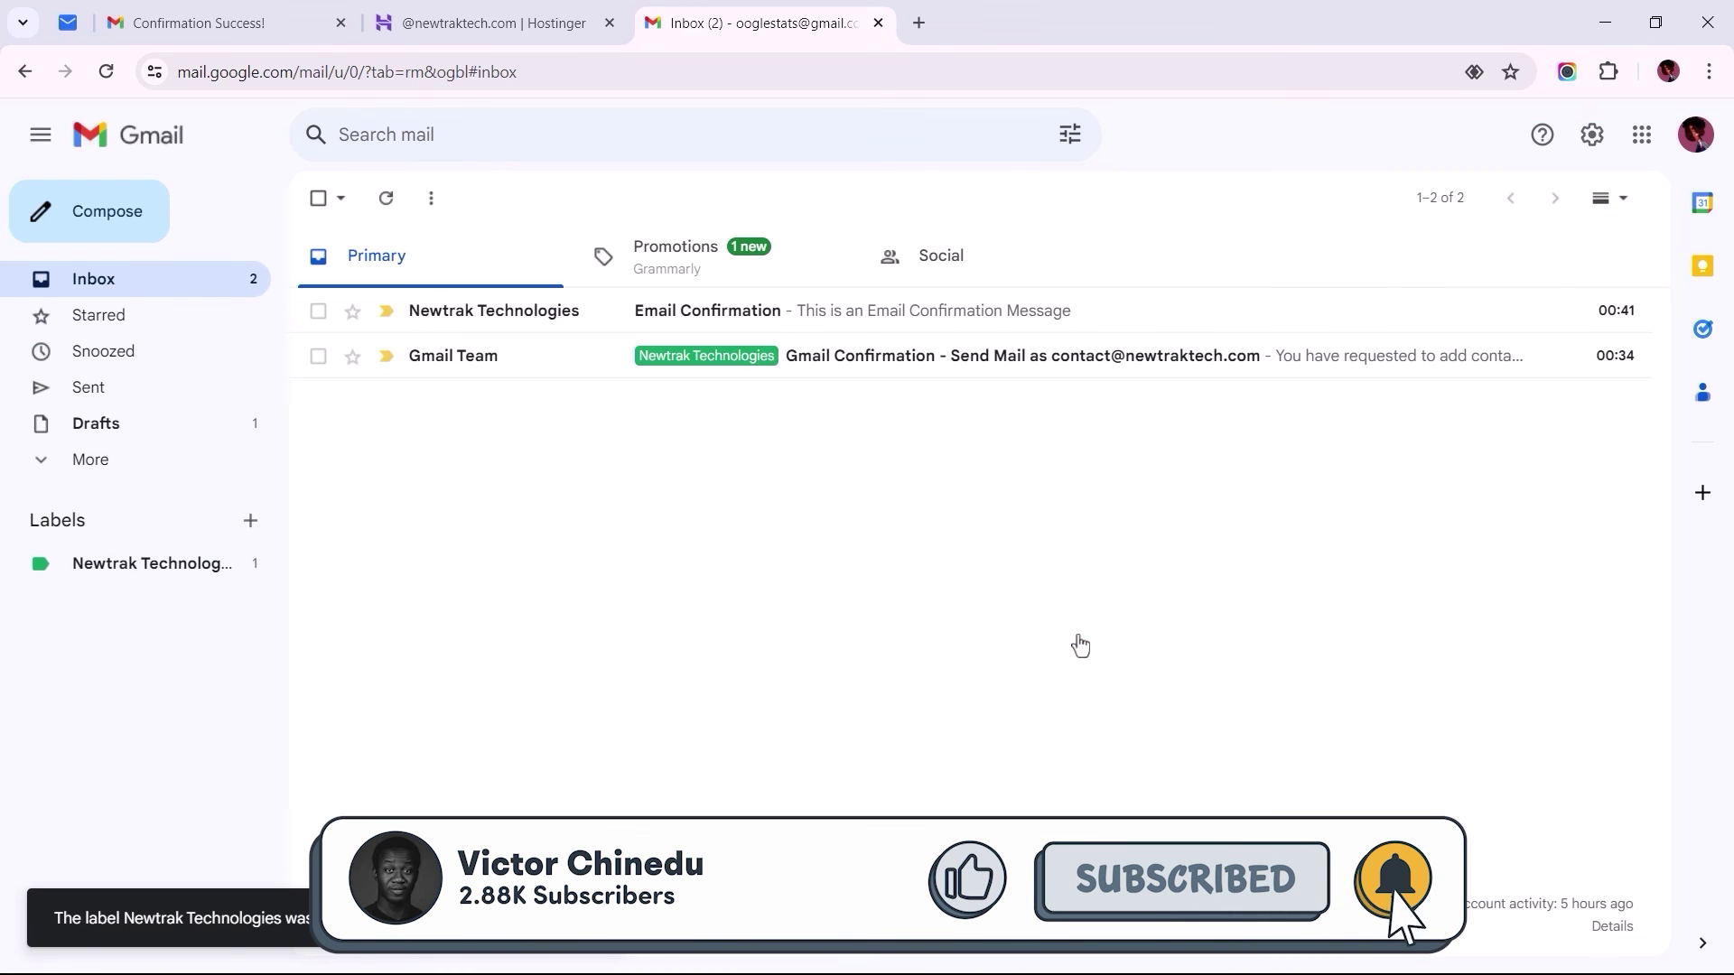